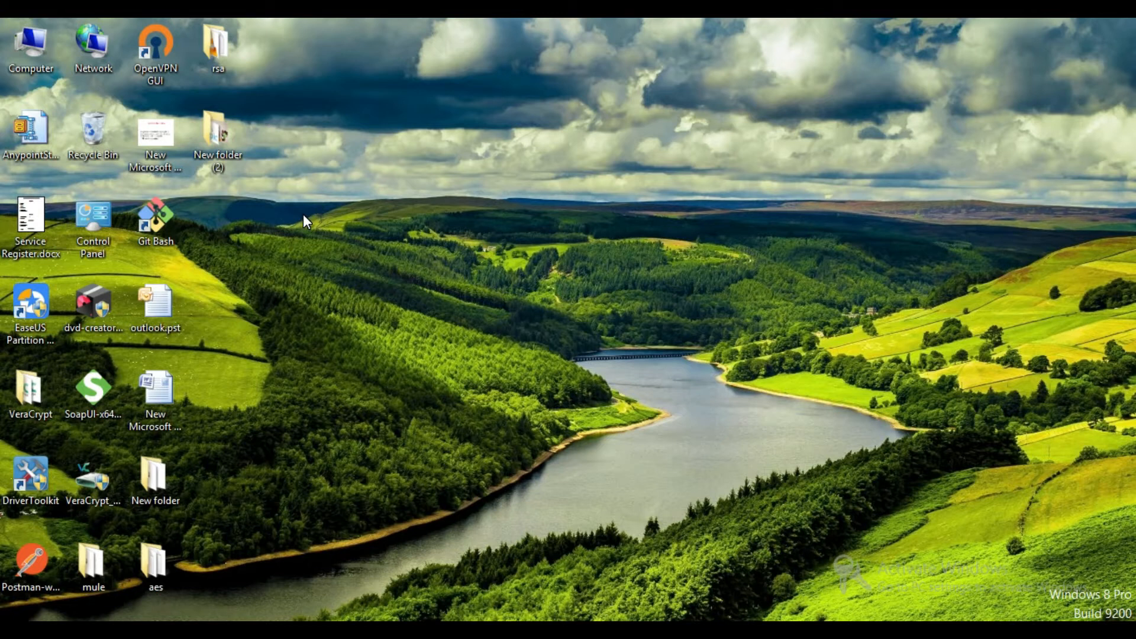
# - Cut the AnypointStudio-7.5.1-win64.zip archive from the desktop
pyautogui.click(18, 141)
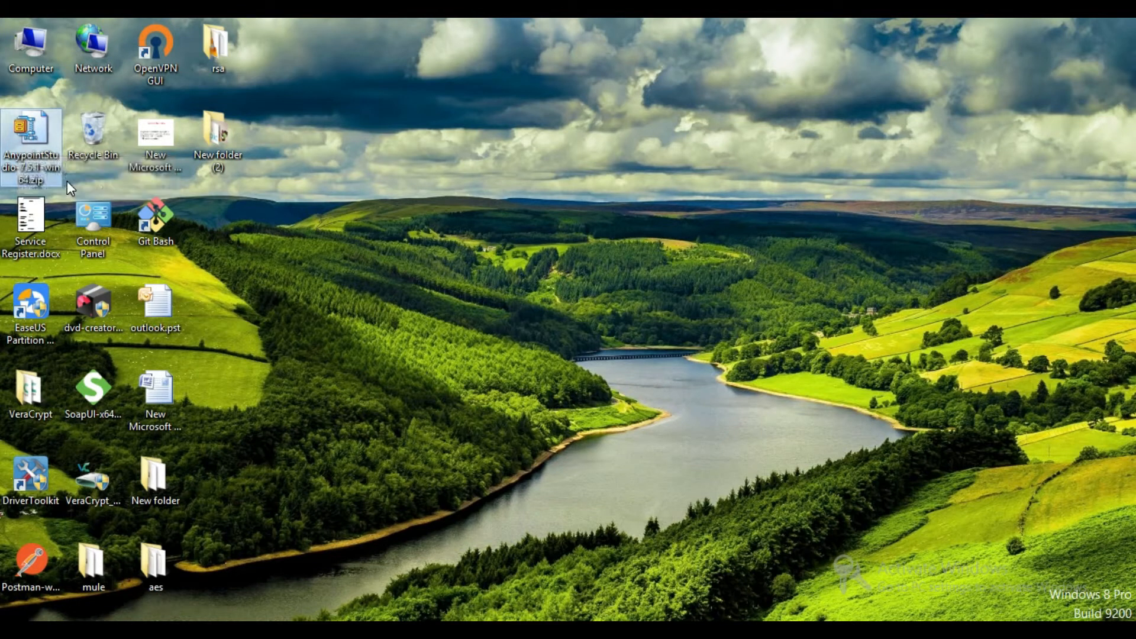
pyautogui.rightClick(37, 124)
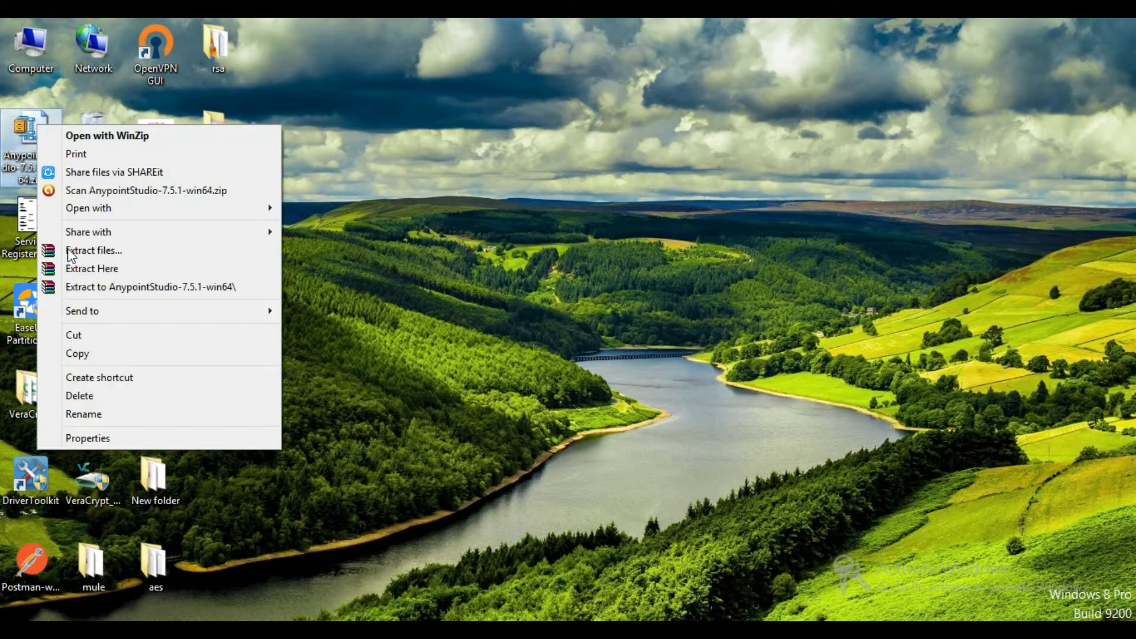
pyautogui.click(126, 337)
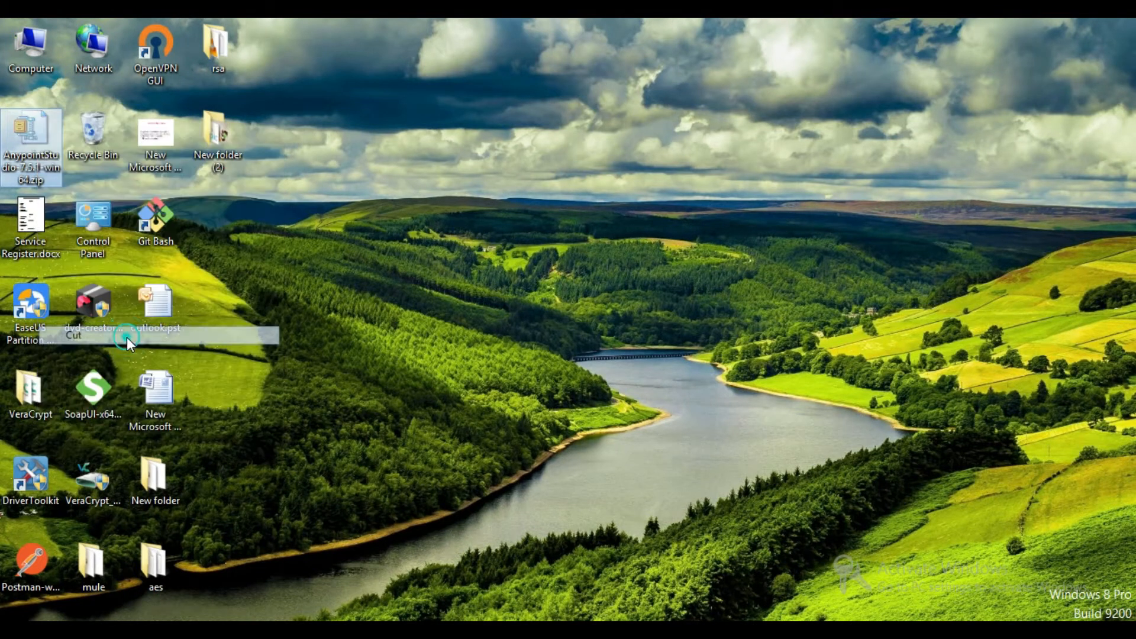
# - Create a folder named temp in the Users\DELL folder on the Windows 7 (C:) drive
pyautogui.moveTo(72, 629)
pyautogui.click(59, 582)
pyautogui.doubleClick(408, 209)
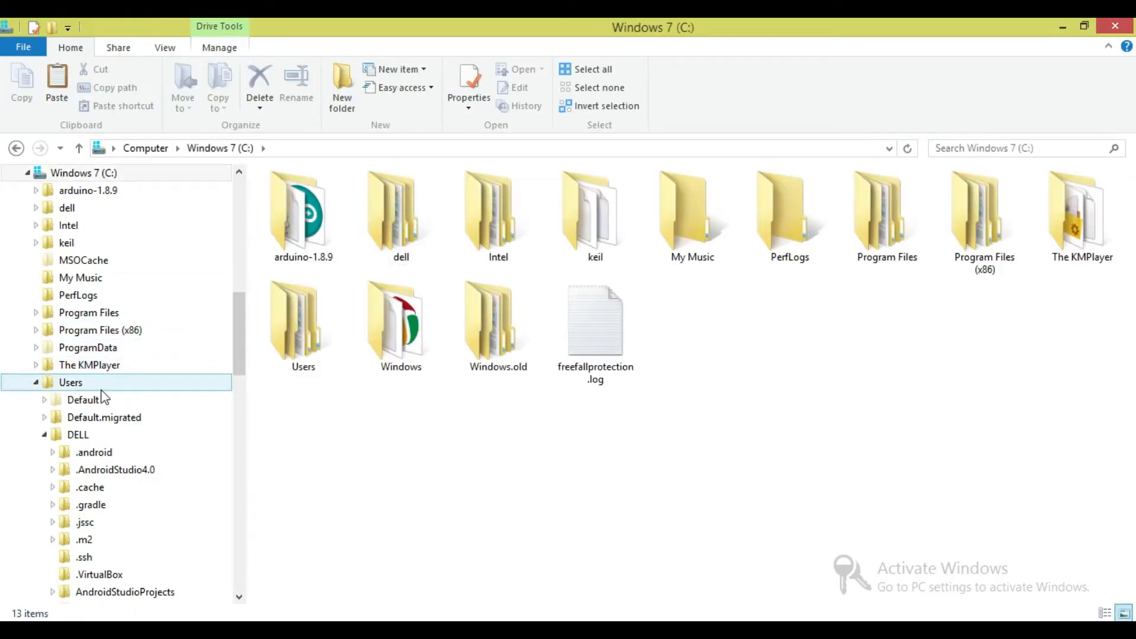
pyautogui.doubleClick(302, 332)
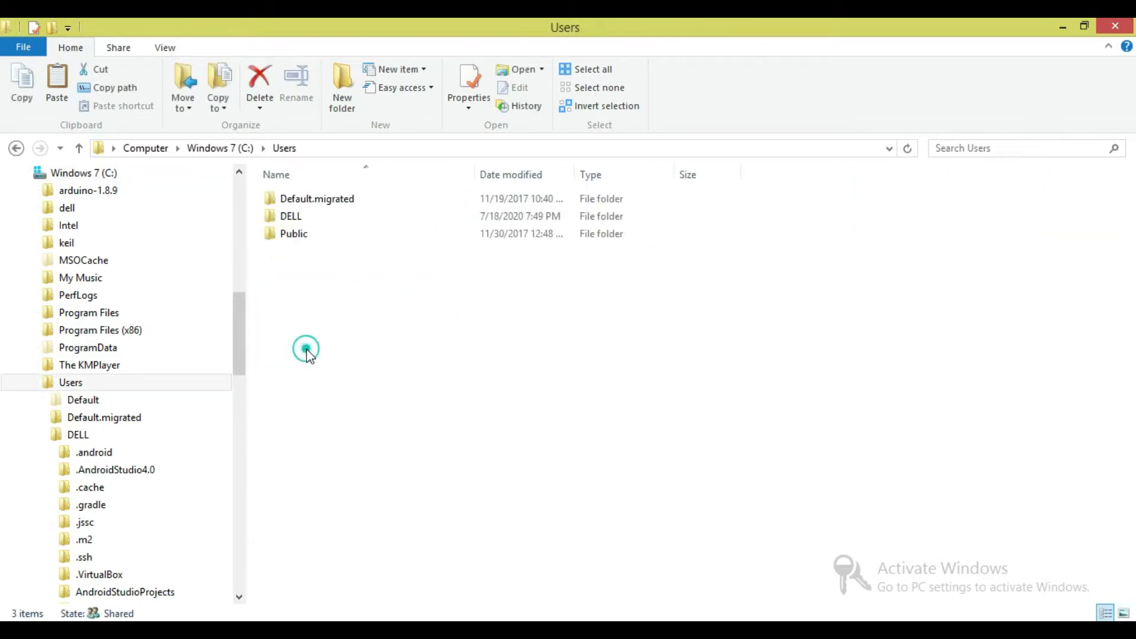
pyautogui.doubleClick(315, 220)
pyautogui.rightClick(560, 273)
pyautogui.moveTo(601, 504)
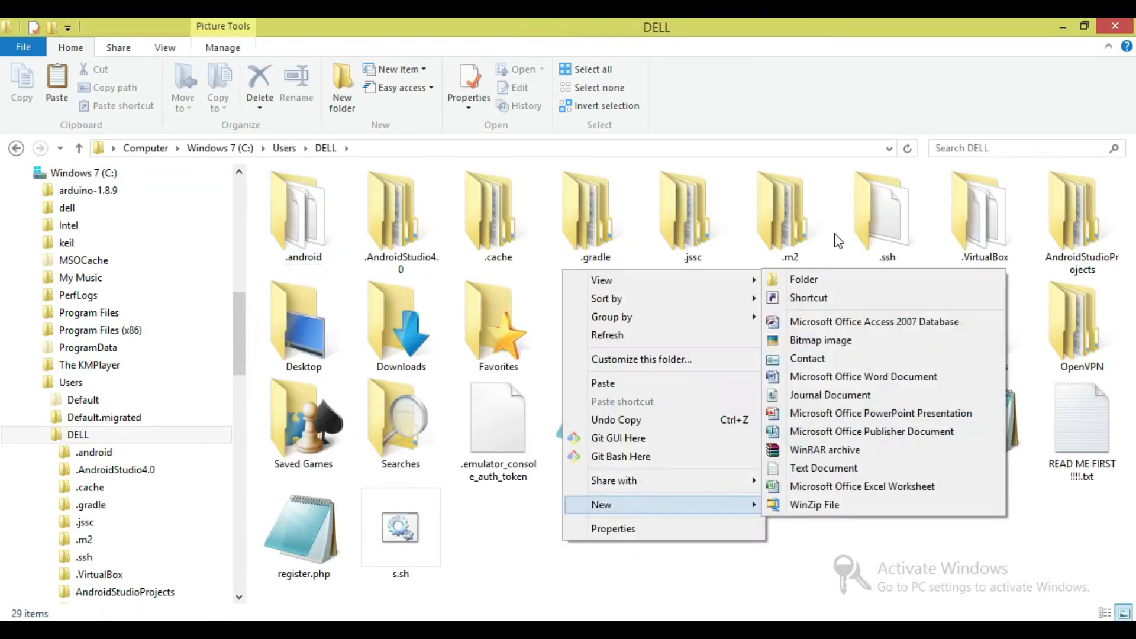
pyautogui.click(793, 282)
pyautogui.write('temp')
pyautogui.press('Return')
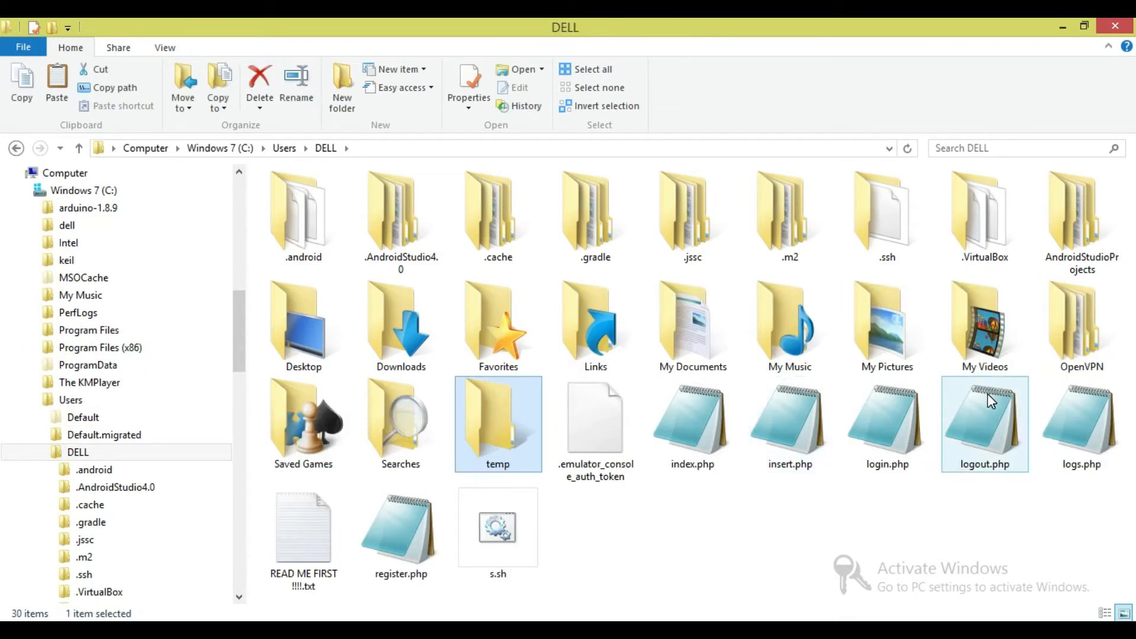
# - Paste the AnypointStudio-7.5.1-win64.zip archive into the temp folder and extract it to a folder of the same name
pyautogui.doubleClick(507, 437)
pyautogui.rightClick(508, 436)
pyautogui.click(538, 387)
pyautogui.rightClick(419, 199)
pyautogui.click(578, 358)
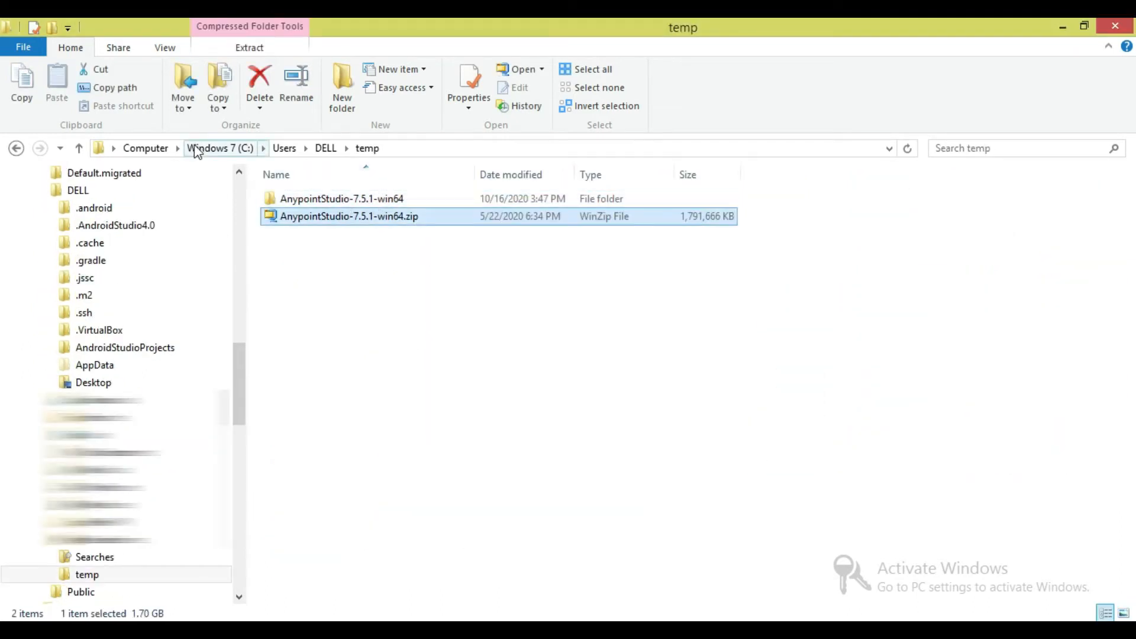
# - Open the AnypointStudio folder on the Linux (H:) drive, look into its configuration folder and return
pyautogui.click(195, 147)
pyautogui.click(147, 149)
pyautogui.doubleClick(959, 216)
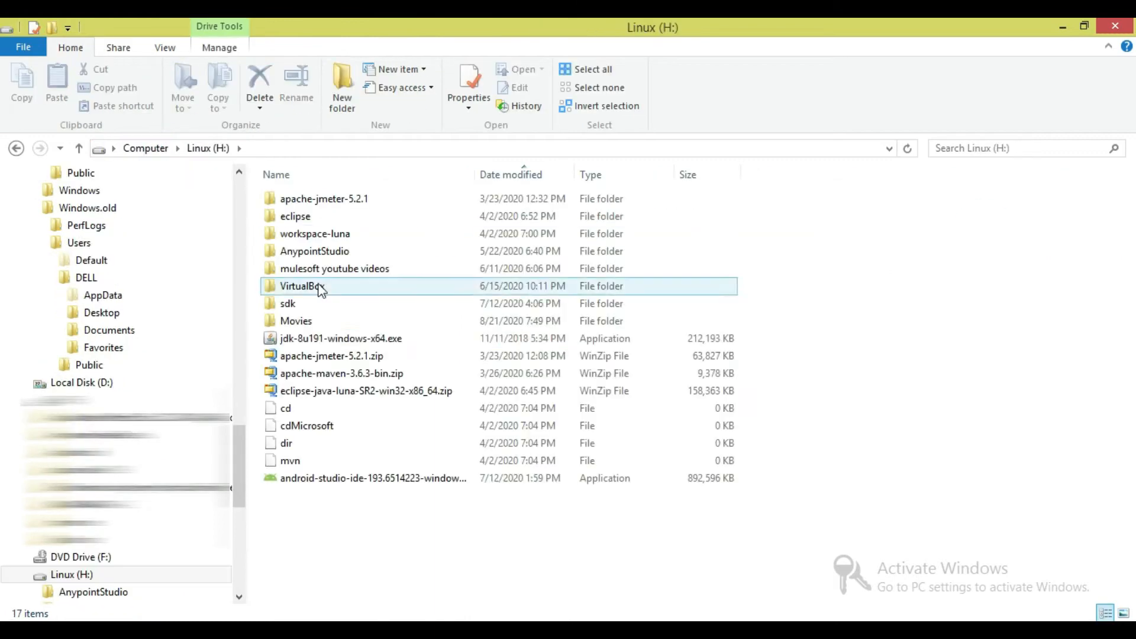
pyautogui.doubleClick(346, 254)
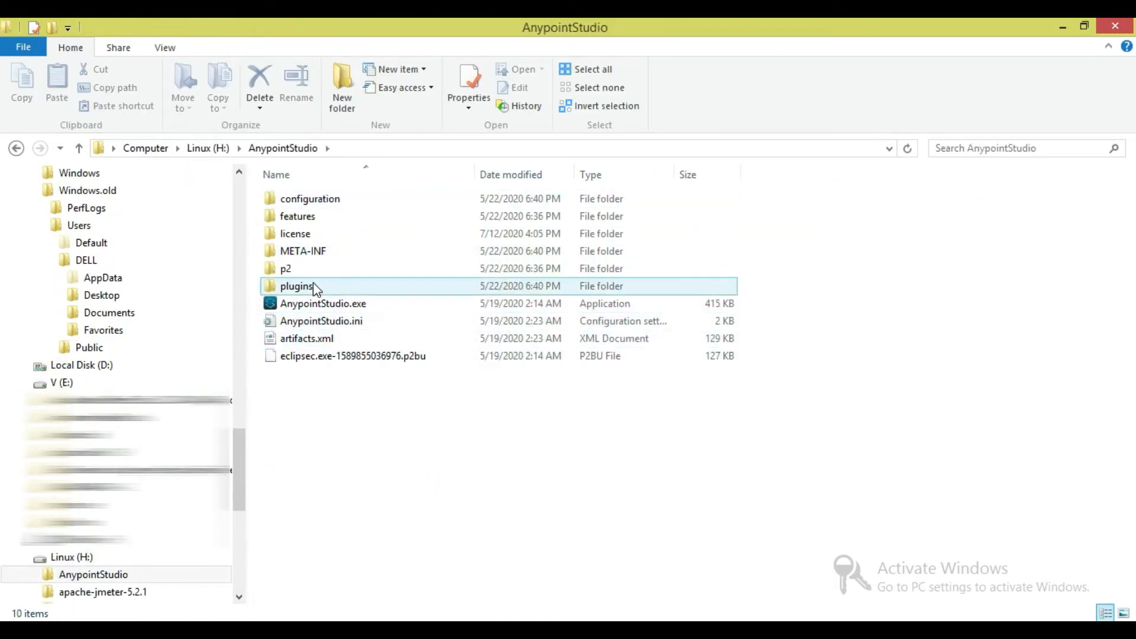
pyautogui.doubleClick(352, 207)
pyautogui.click(283, 147)
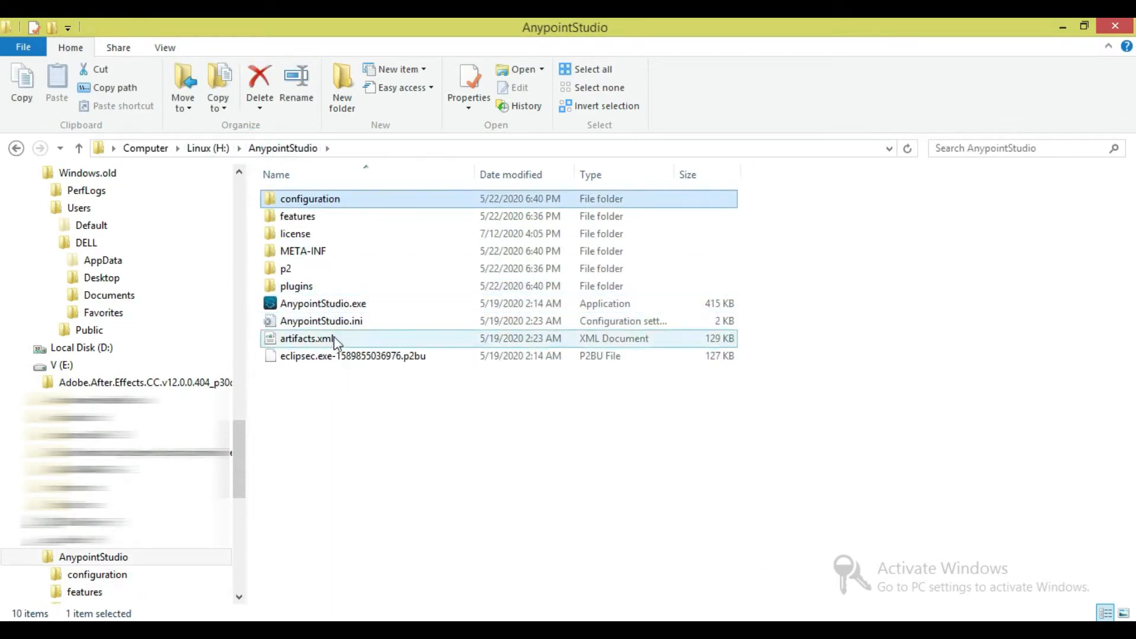
# - Open AnypointStudio.ini for editing in Notepad and maximize its window
pyautogui.rightClick(321, 322)
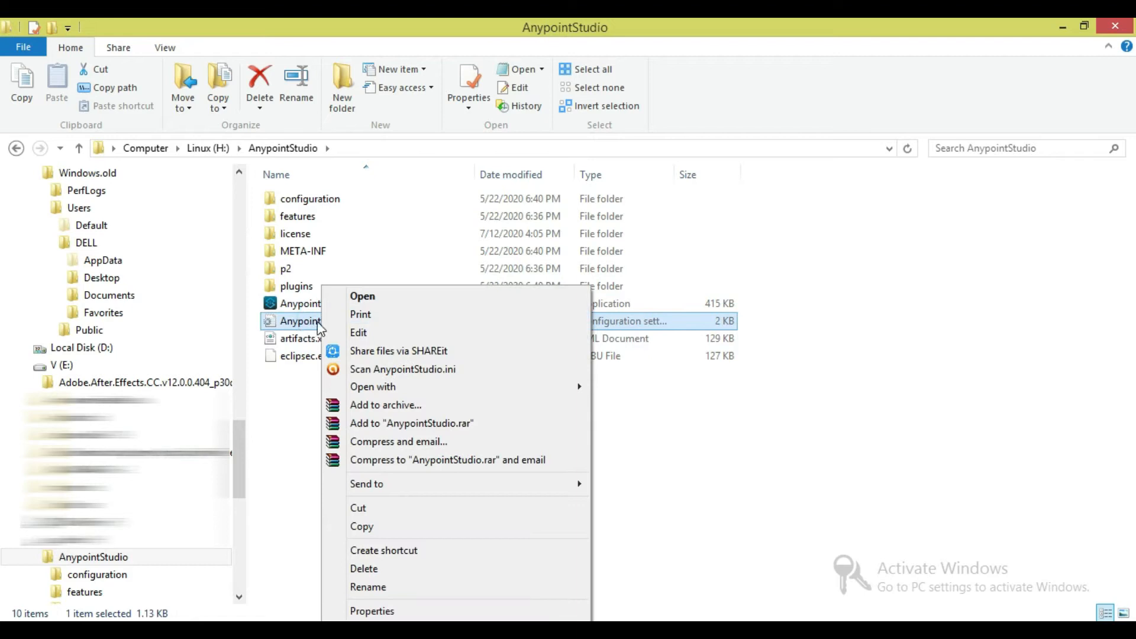
pyautogui.click(361, 331)
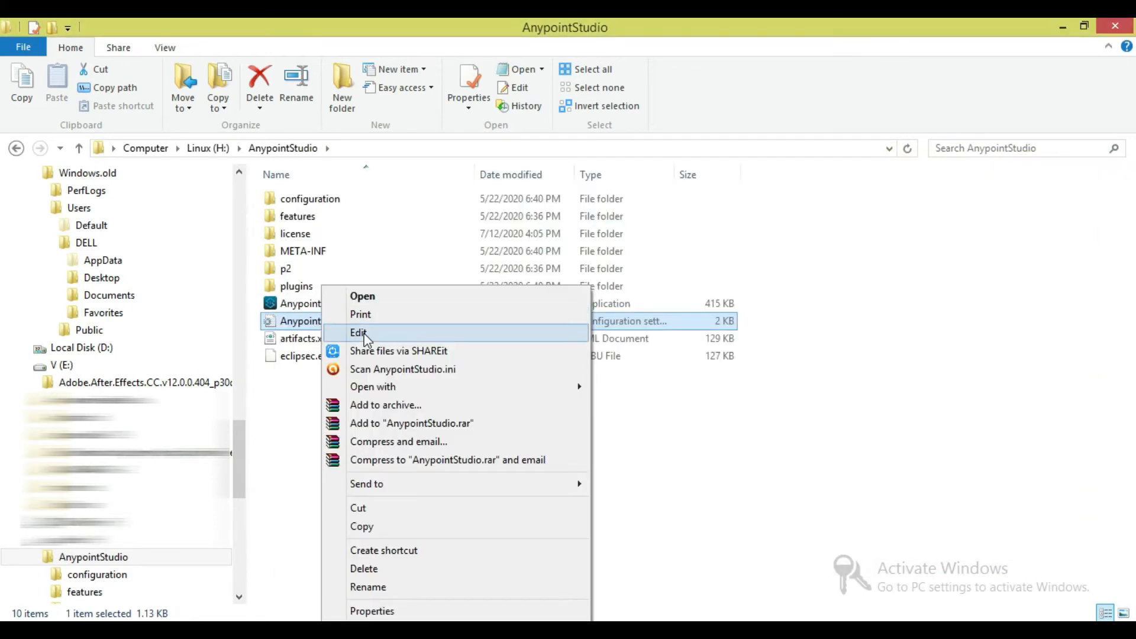
pyautogui.click(364, 333)
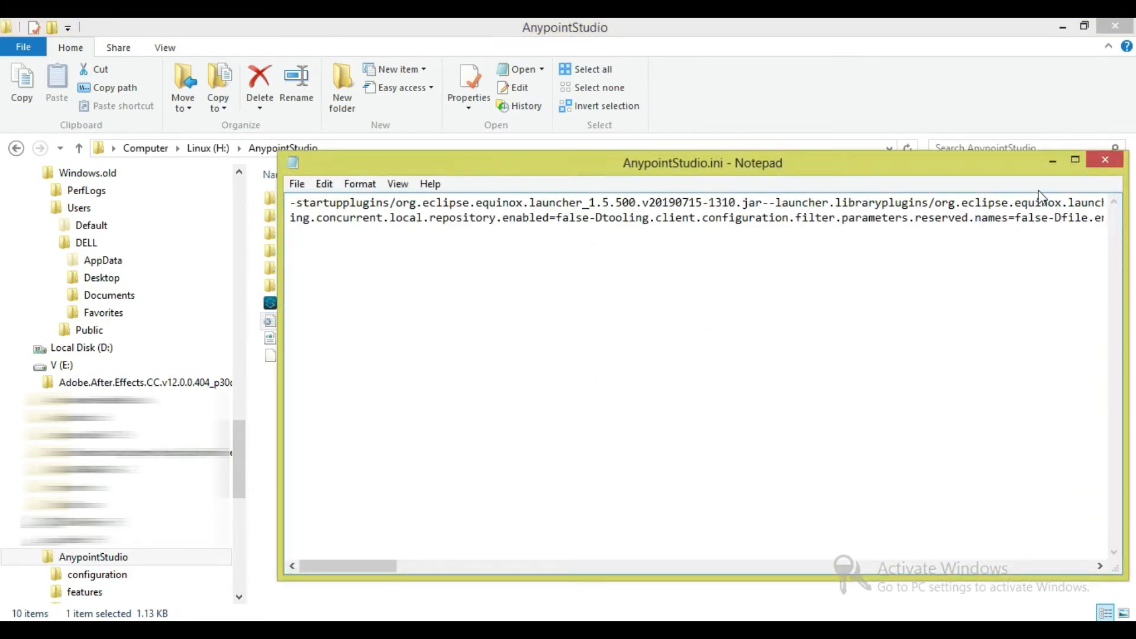
pyautogui.click(1073, 160)
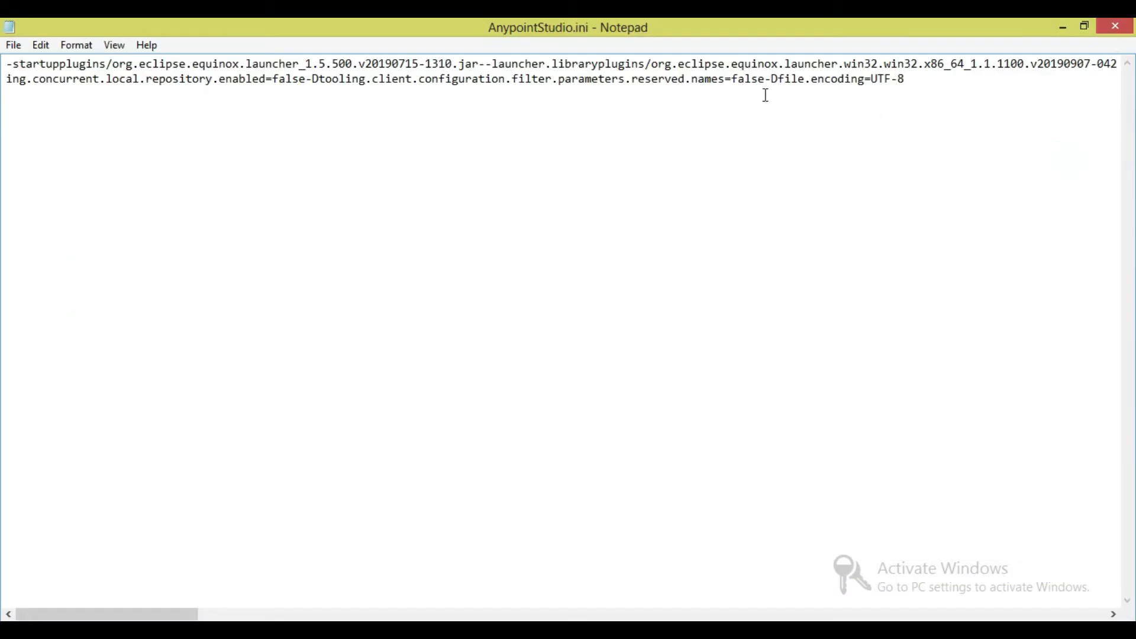
# - Start a new line before the -vm setting in AnypointStudio.ini and select most of its javaw.exe path
pyautogui.click(794, 75)
pyautogui.click(840, 64)
pyautogui.press('Right')
pyautogui.press('Right')
pyautogui.press('Right')
pyautogui.press('Right')
pyautogui.press('Right')
pyautogui.press('Right')
pyautogui.press('Right')
pyautogui.press('Right')
pyautogui.press('Right')
pyautogui.press('Right')
pyautogui.press('Right')
pyautogui.press('Right')
pyautogui.press('Right')
pyautogui.press('Right')
pyautogui.press('Right')
pyautogui.press('Right')
pyautogui.press('Right')
pyautogui.press('Right')
pyautogui.press('Right')
pyautogui.press('Right')
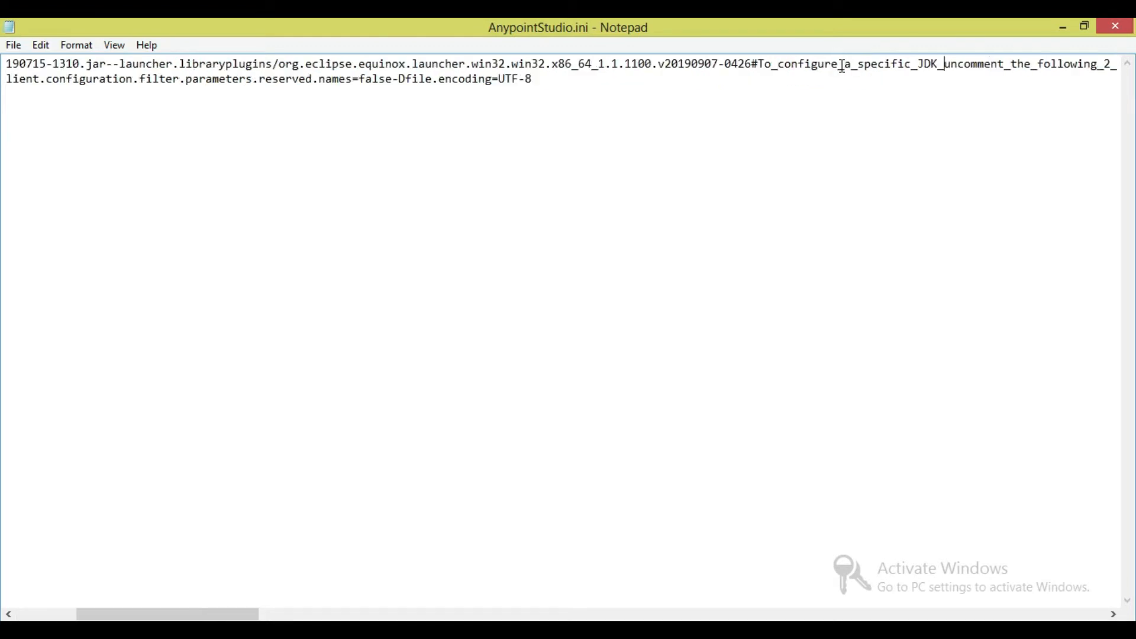
pyautogui.press('Right')
pyautogui.press('Right')
pyautogui.press('Right')
pyautogui.press('Right')
pyautogui.press('Right')
pyautogui.press('Right')
pyautogui.press('Right')
pyautogui.press('Right')
pyautogui.press('Right')
pyautogui.press('Right')
pyautogui.press('Right')
pyautogui.press('Right')
pyautogui.press('Right')
pyautogui.press('Right')
pyautogui.press('Right')
pyautogui.press('Right')
pyautogui.press('Right')
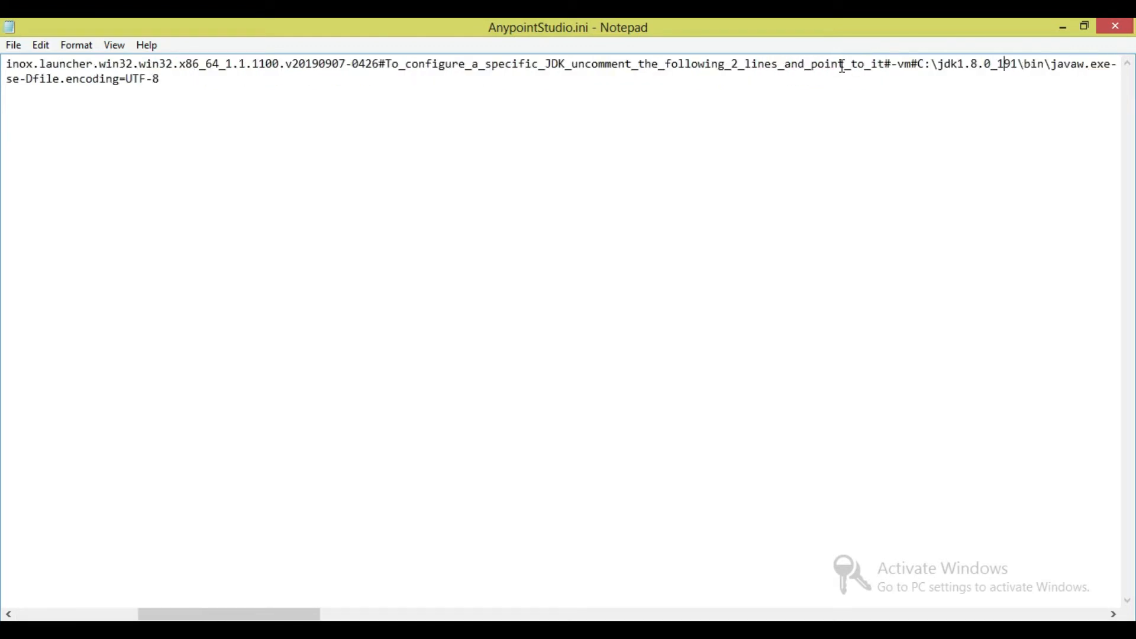
pyautogui.click(892, 64)
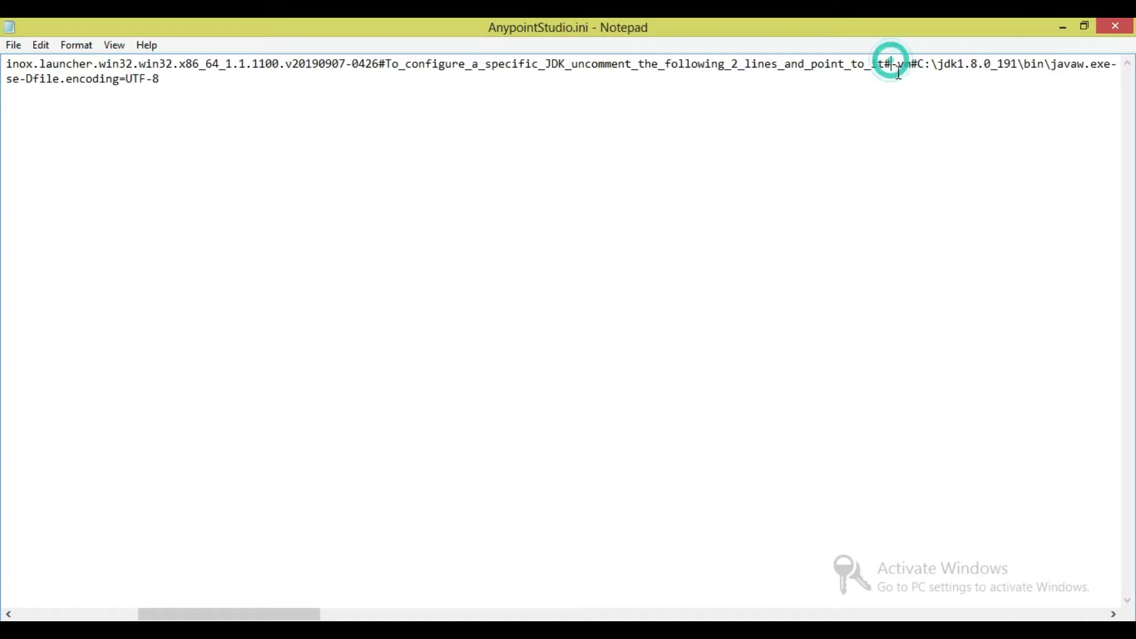
pyautogui.press('Return')
pyautogui.moveTo(226, 79); pyautogui.dragTo(39, 80)
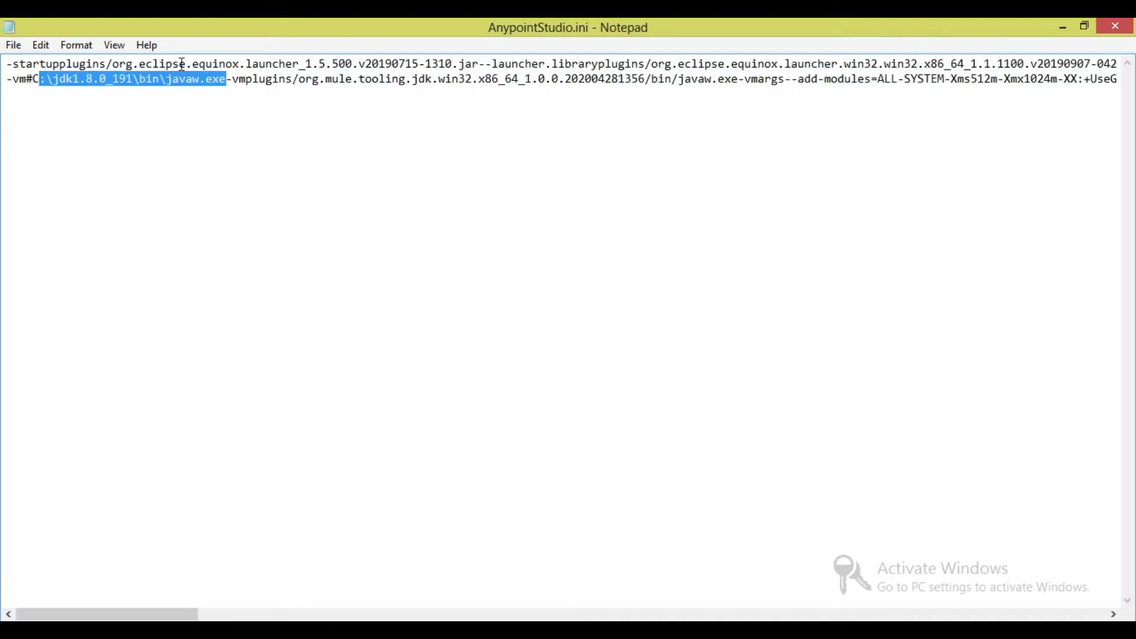
# - Put the -vmargs, -Xms512m and -Xmx1024m settings on separate lines, with the remaining options on the line below
pyautogui.click(743, 79)
pyautogui.press('Return')
pyautogui.click(221, 94)
pyautogui.press('Return')
pyautogui.click(54, 109)
pyautogui.press('Return')
pyautogui.click(69, 124)
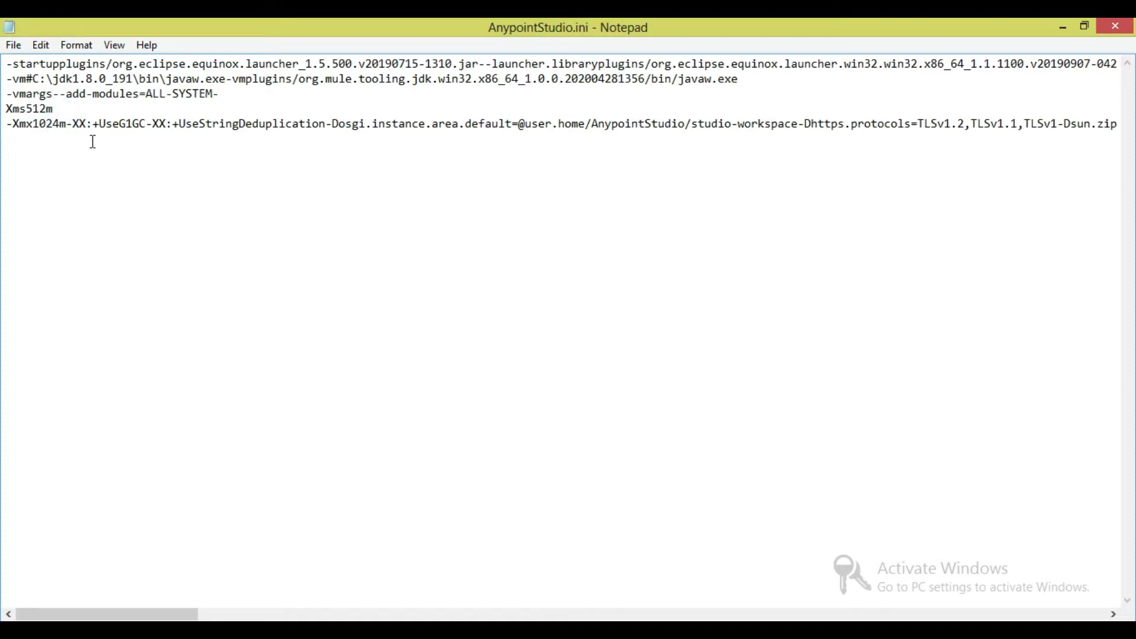
pyautogui.press('Return')
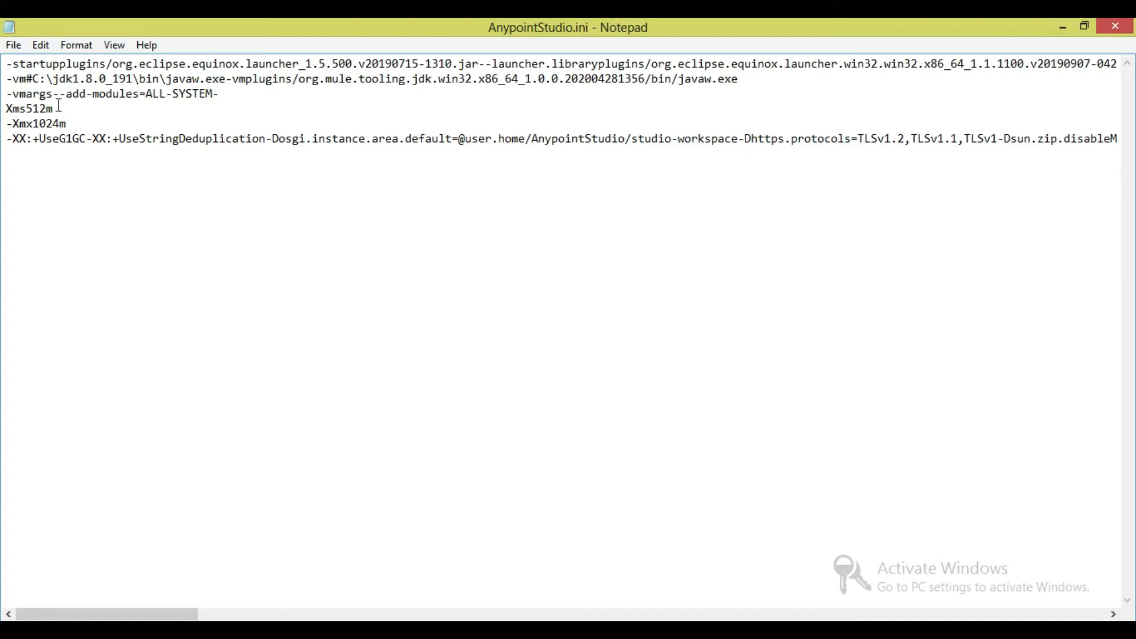
pyautogui.click(7, 109)
pyautogui.press('BackSpace')
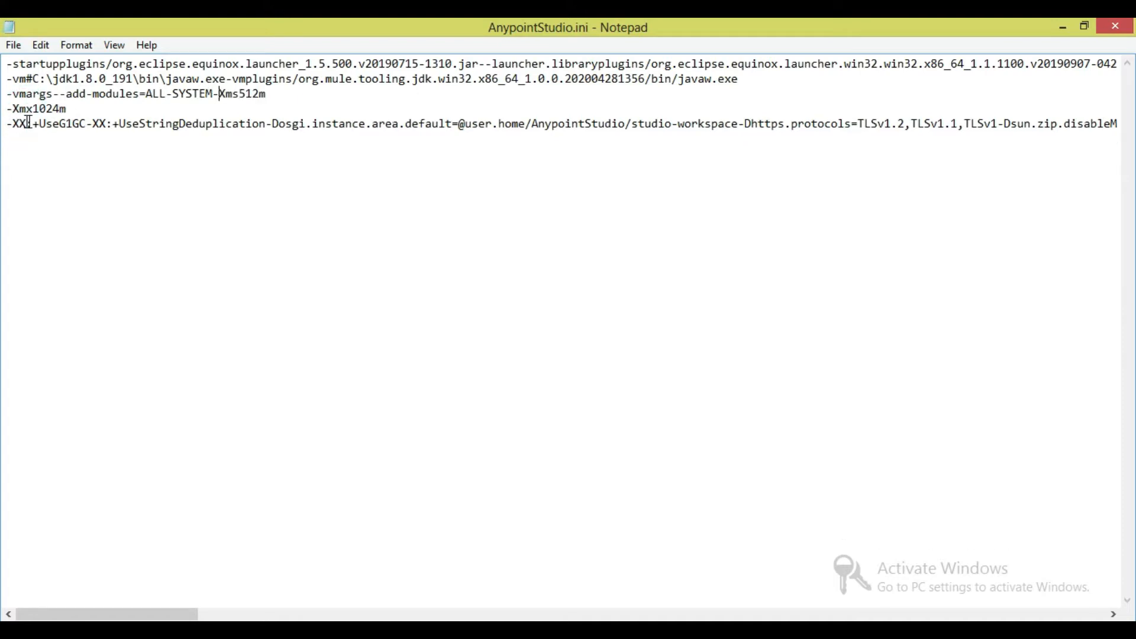
pyautogui.press('Return')
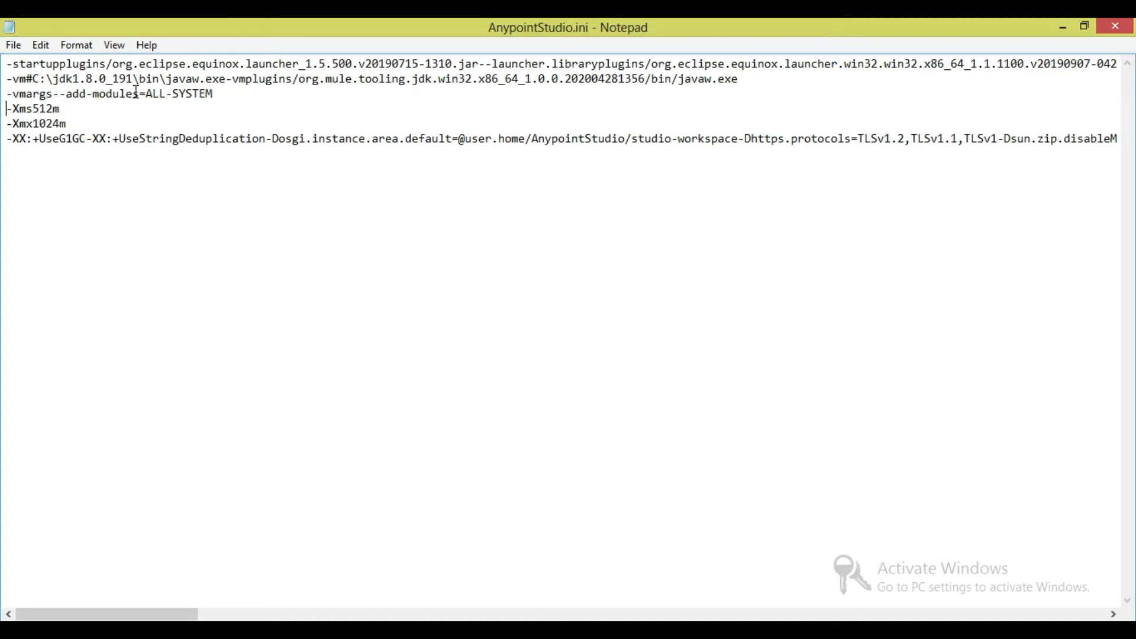
# - Try 1024 and 2046 as the -Xms heap size and set it back to 512
pyautogui.moveTo(70, 123); pyautogui.dragTo(10, 108)
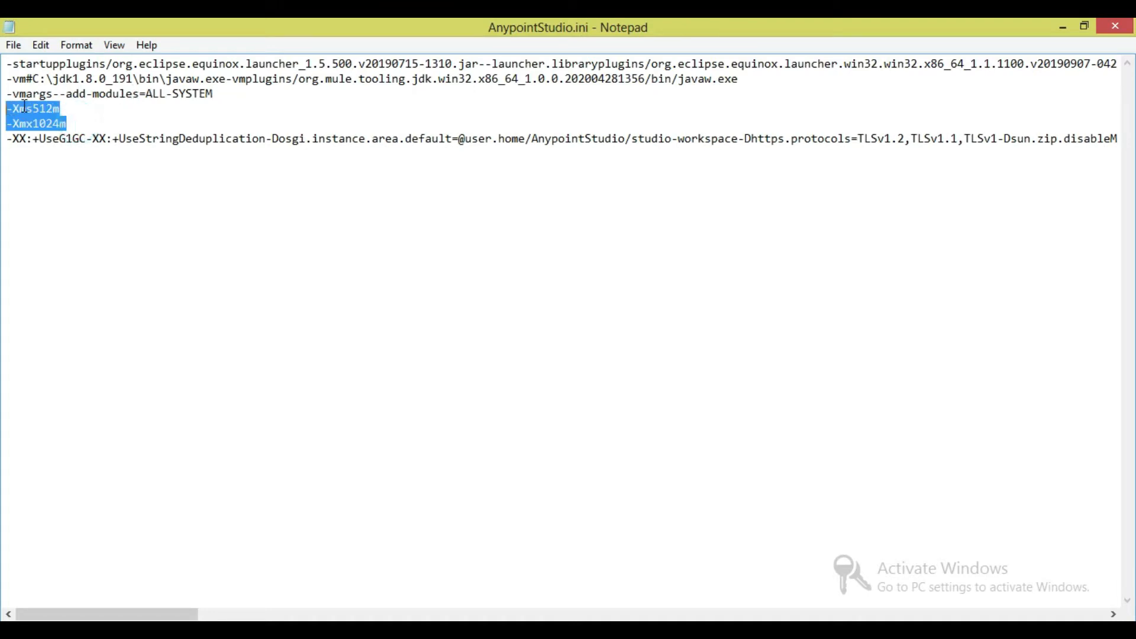
pyautogui.click(13, 108)
pyautogui.moveTo(13, 109)
pyautogui.mouseDown()
pyautogui.moveTo(45, 126)
pyautogui.moveTo(33, 110)
pyautogui.mouseUp()
pyautogui.click(52, 109)
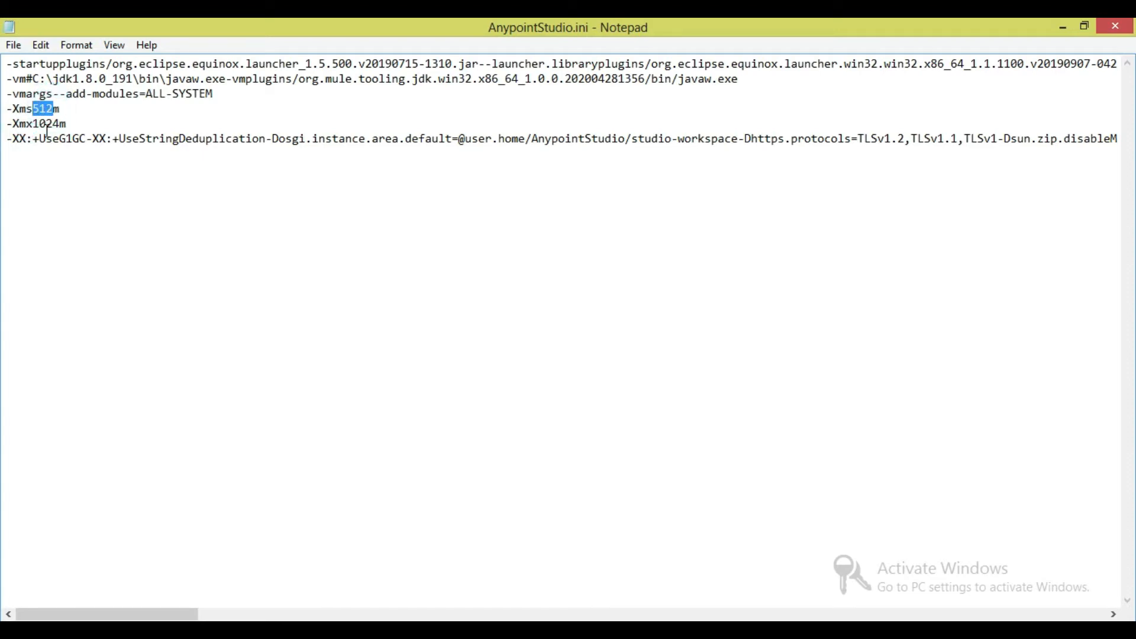
pyautogui.write('10244')
pyautogui.press('BackSpace')
pyautogui.press('BackSpace')
pyautogui.press('BackSpace')
pyautogui.press('BackSpace')
pyautogui.press('BackSpace')
pyautogui.write('2046')
pyautogui.press('BackSpace')
pyautogui.press('BackSpace')
pyautogui.press('BackSpace')
pyautogui.press('BackSpace')
pyautogui.write('512')
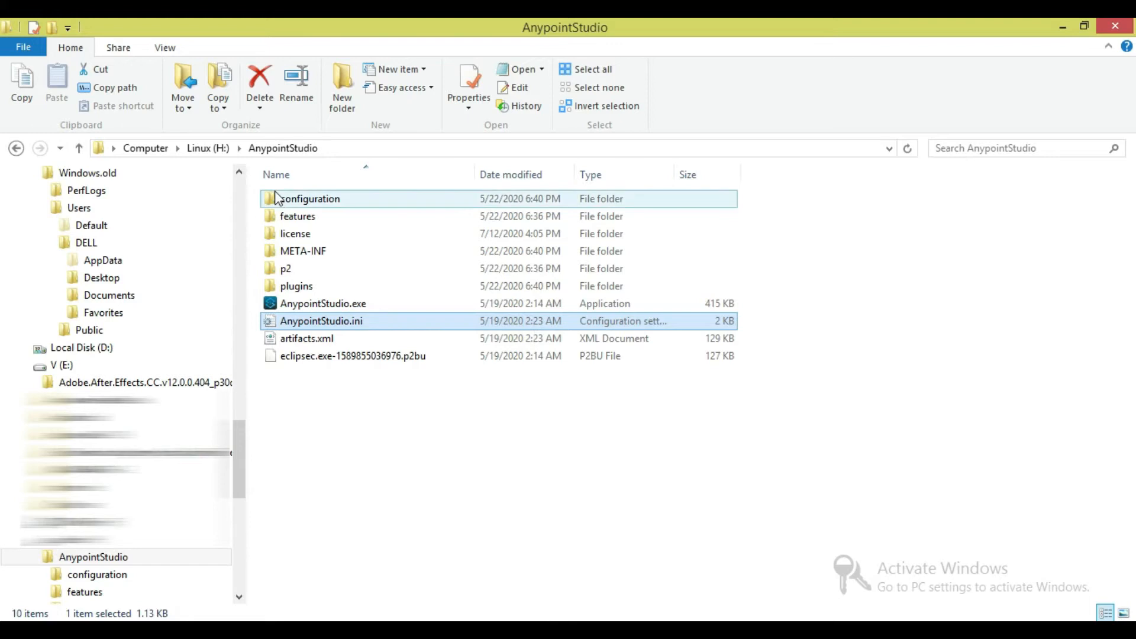
# - Return to the Linux (H:) drive and select the jdk-8u191-windows-x64.exe installer
pyautogui.click(201, 148)
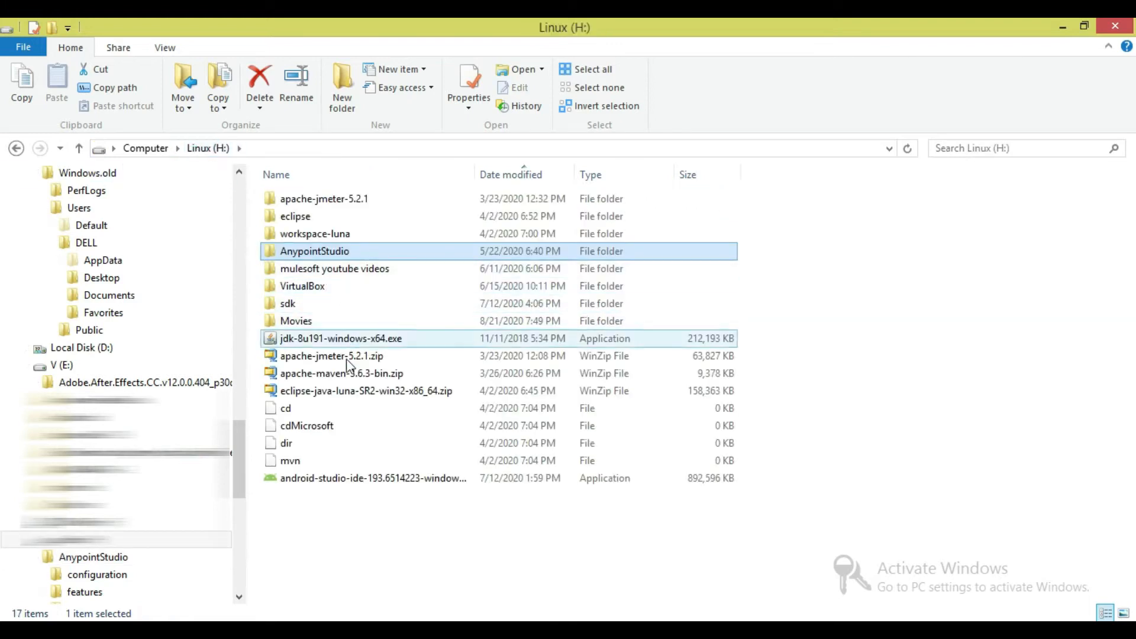
pyautogui.click(353, 338)
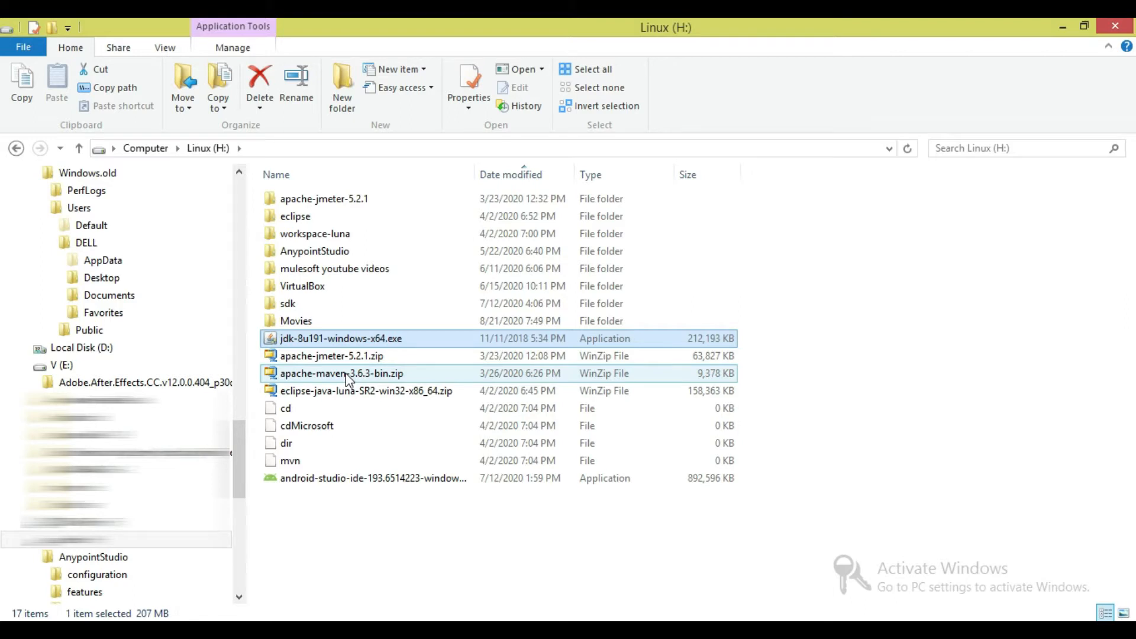
# - Extract apache-maven-3.6.3-bin.zip to a folder of the same name and open the apache-maven-3.6.3 folder inside it
pyautogui.click(360, 375)
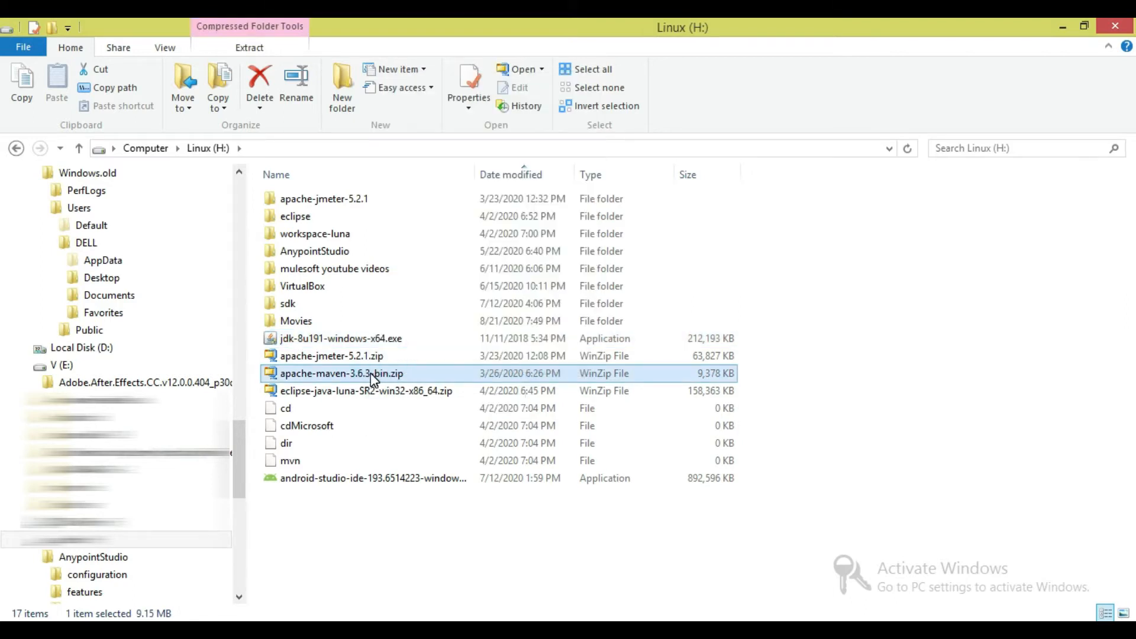
pyautogui.rightClick(371, 372)
pyautogui.click(505, 212)
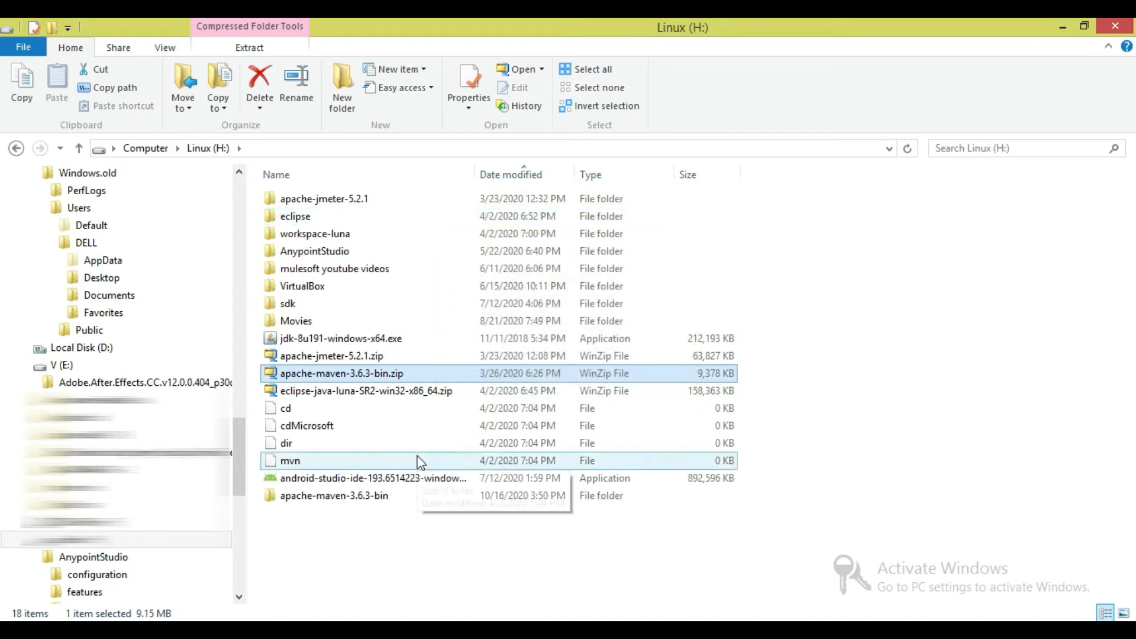
pyautogui.doubleClick(381, 495)
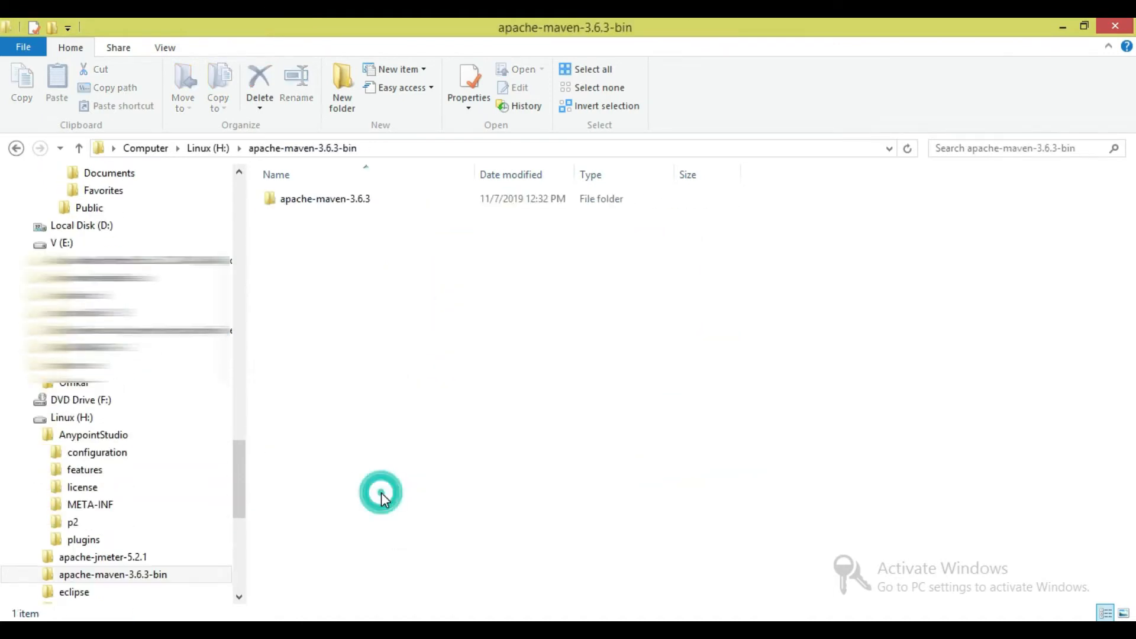
pyautogui.doubleClick(351, 200)
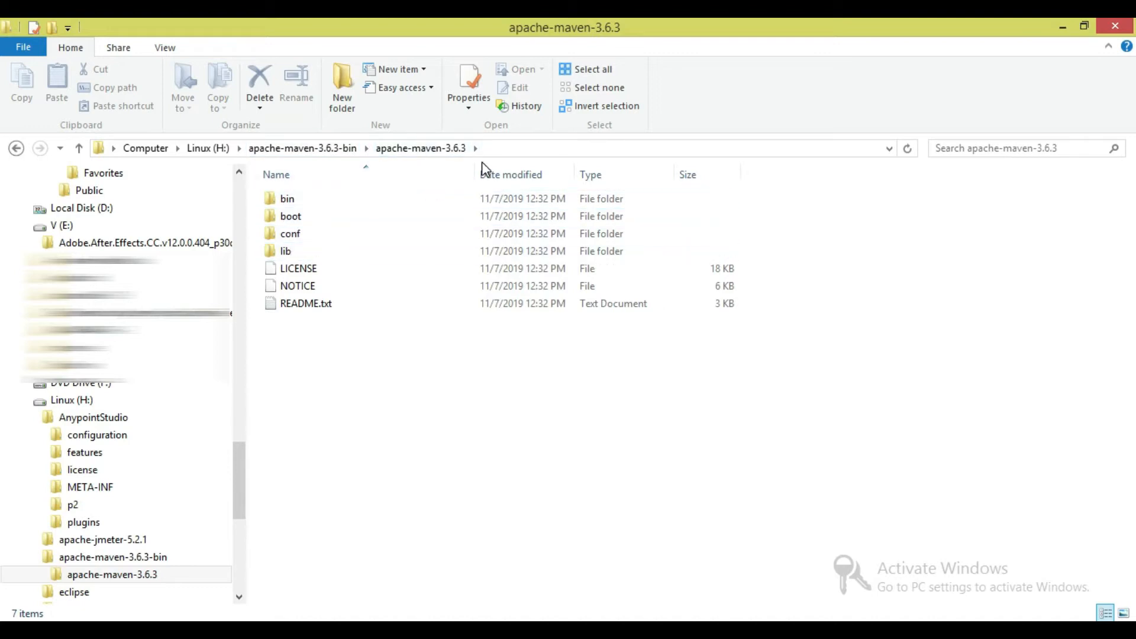
# - Open the computer's properties and bring up its advanced system settings
pyautogui.scroll(20, 120, 514)
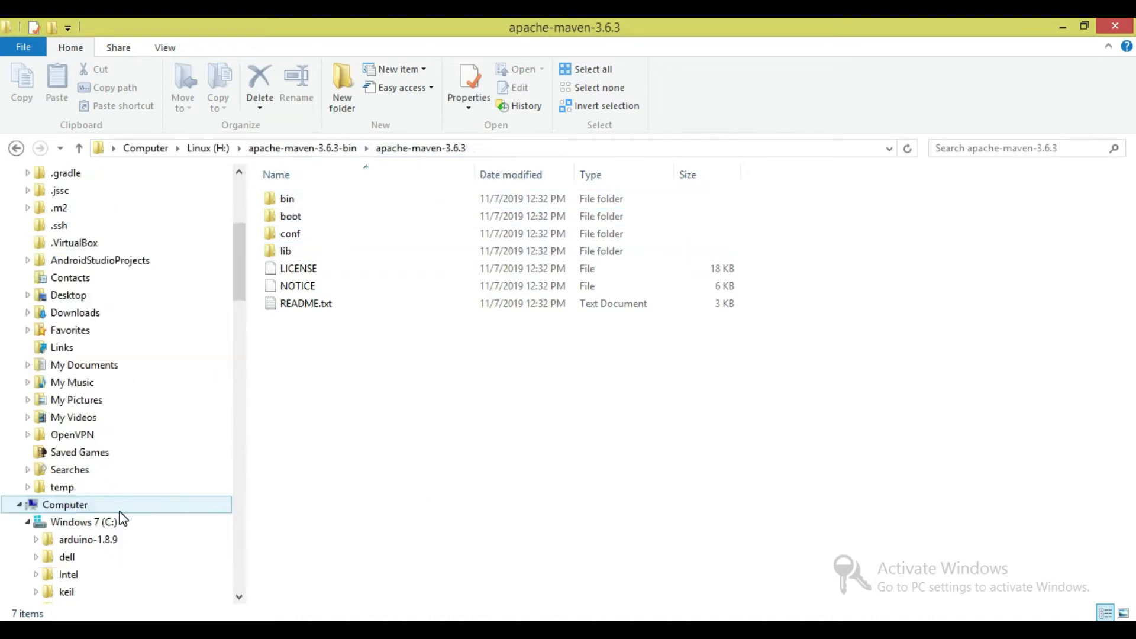
pyautogui.rightClick(120, 511)
pyautogui.click(158, 500)
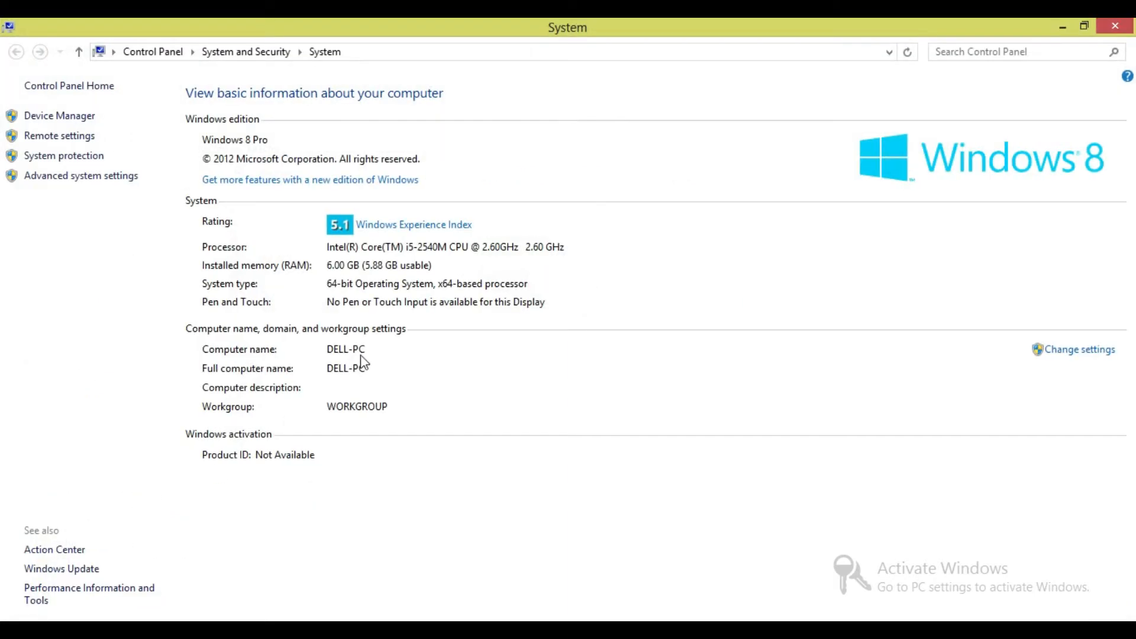
pyautogui.click(87, 177)
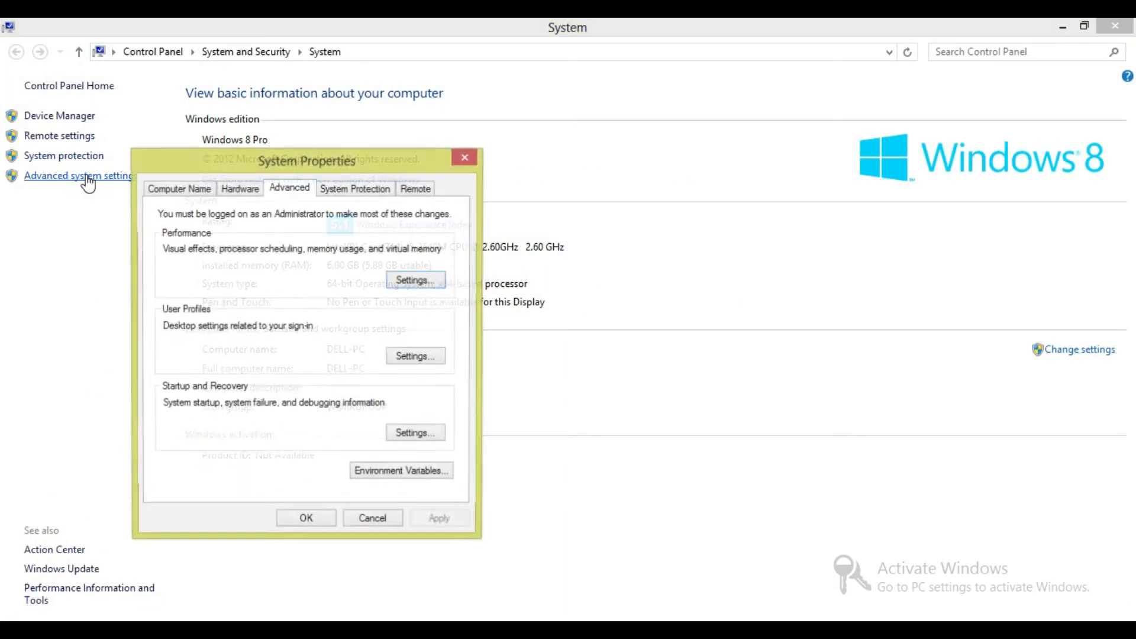
# - Create a user environment variable MAVEN_HOME with the value H:\apache-maven-3.6.3-bin\apache-maven-3.6.3
pyautogui.click(414, 473)
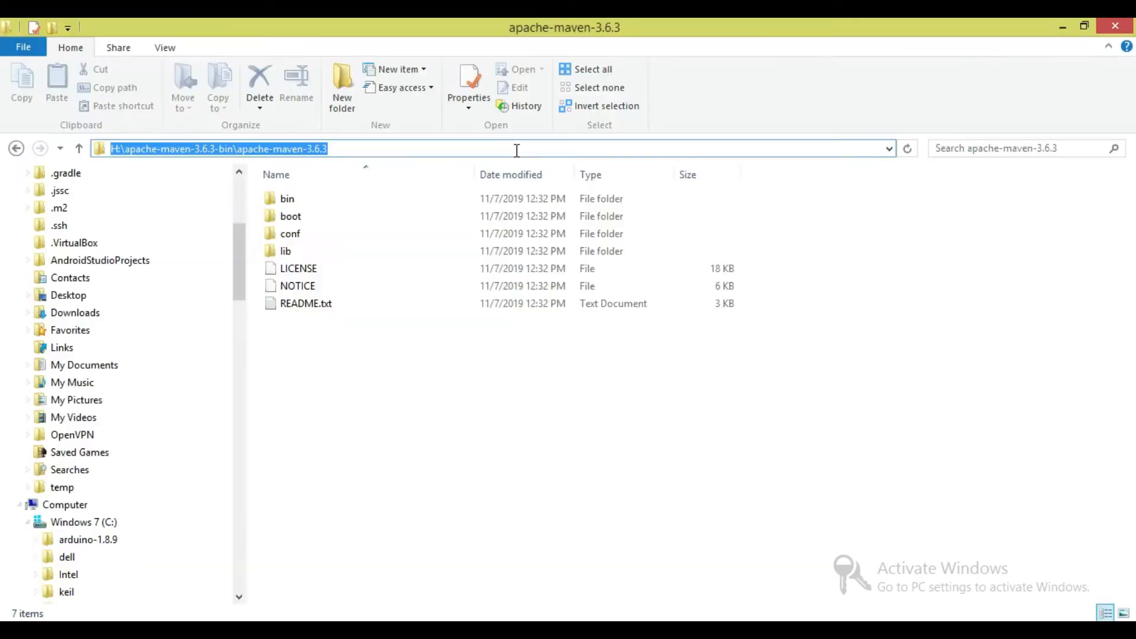
pyautogui.click(464, 629)
pyautogui.click(272, 357)
pyautogui.write('MAVEN_HOME')
pyautogui.press('Tab')
pyautogui.hotkey('ctrl', 'v')
pyautogui.click(344, 345)
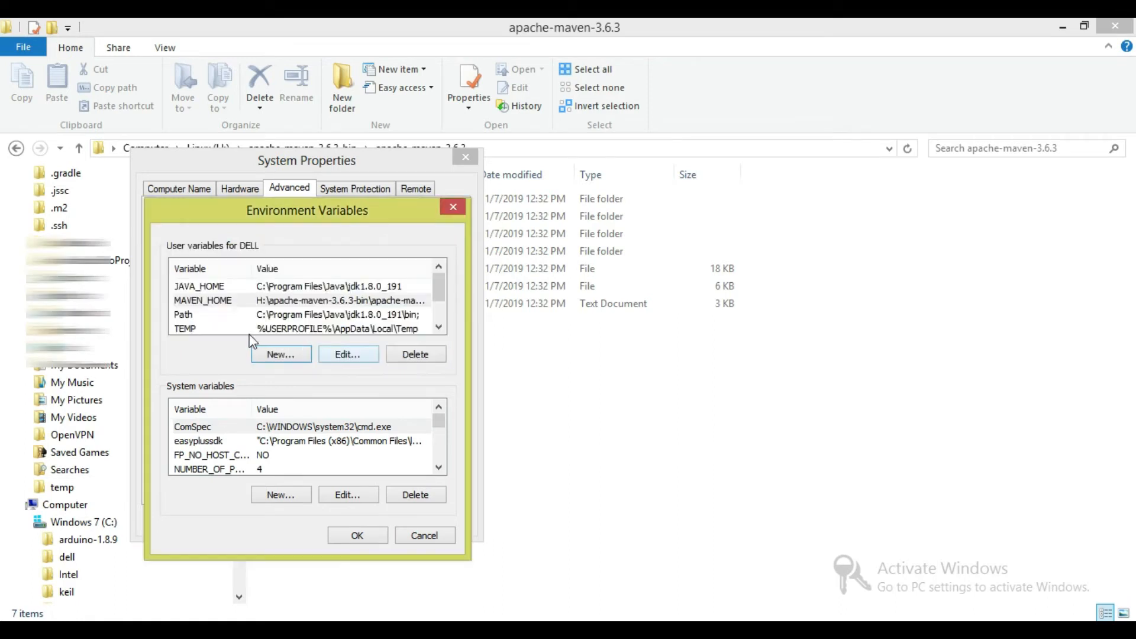
# - Append H:\apache-maven-3.6.3-bin\apache-maven-3.6.3\bin; to the user Path variable and confirm the environment variable and system property settings
pyautogui.click(341, 319)
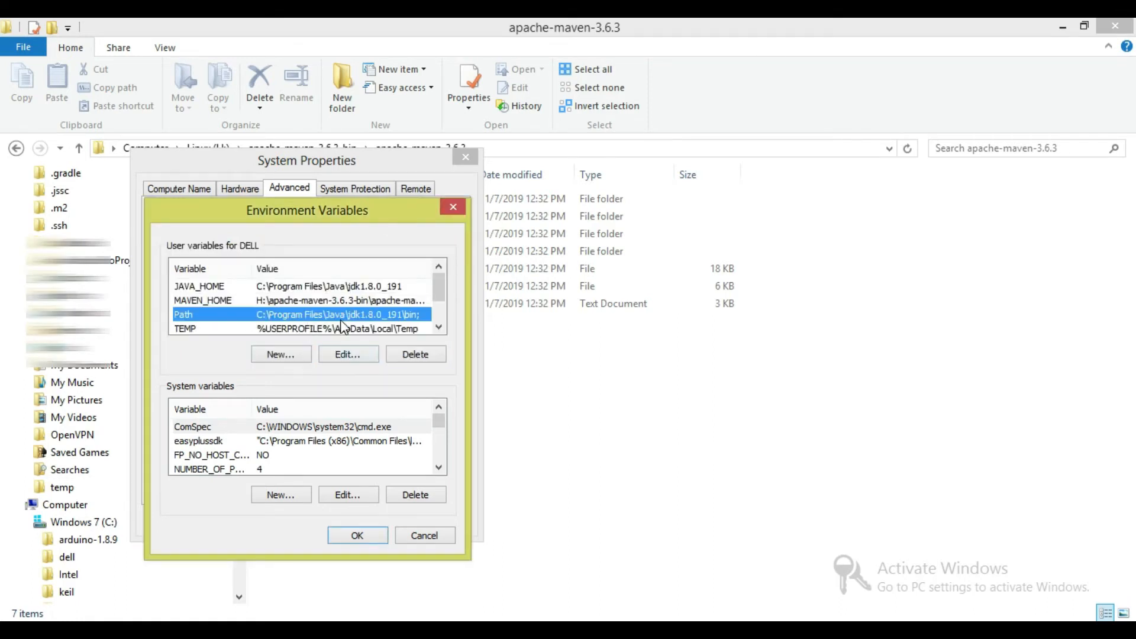
pyautogui.click(363, 355)
pyautogui.click(442, 318)
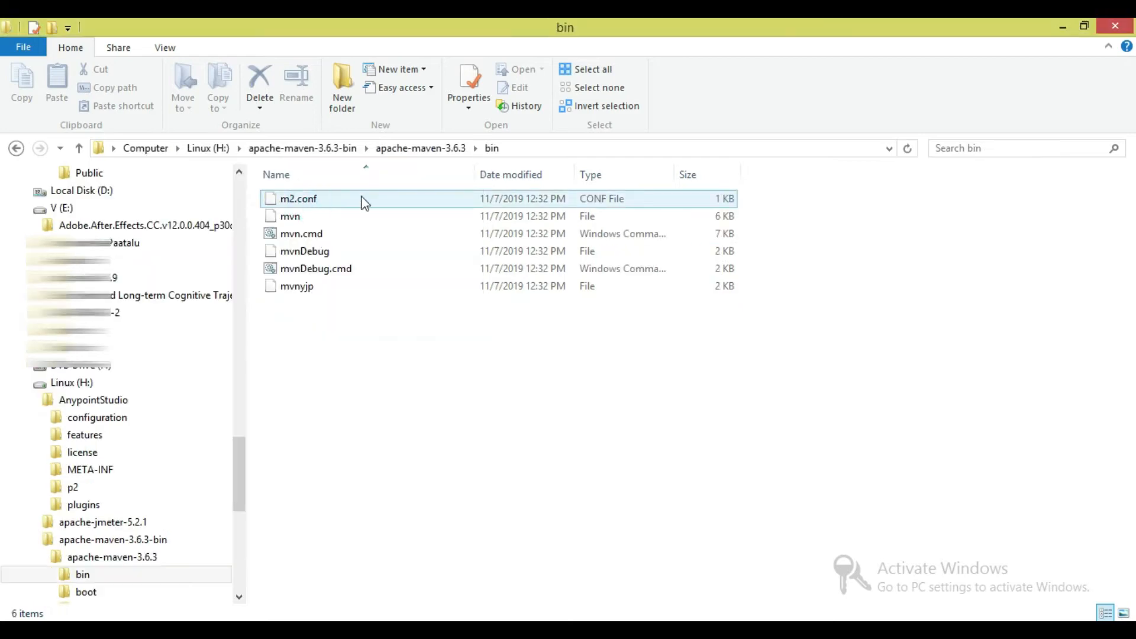
pyautogui.doubleClick(322, 232)
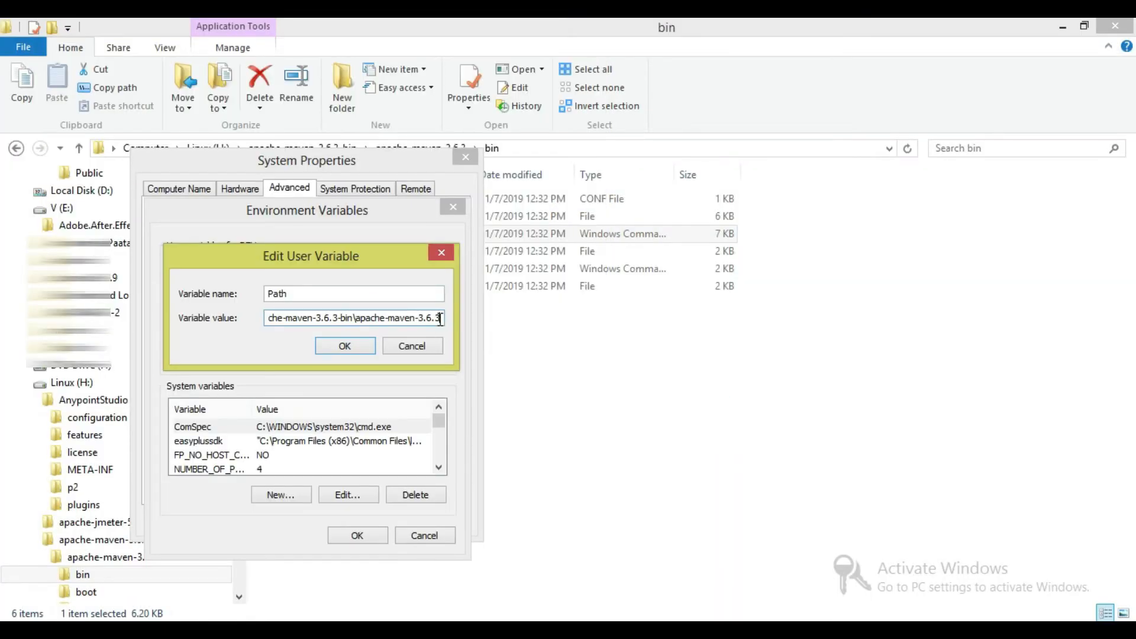
pyautogui.write('\\bin')
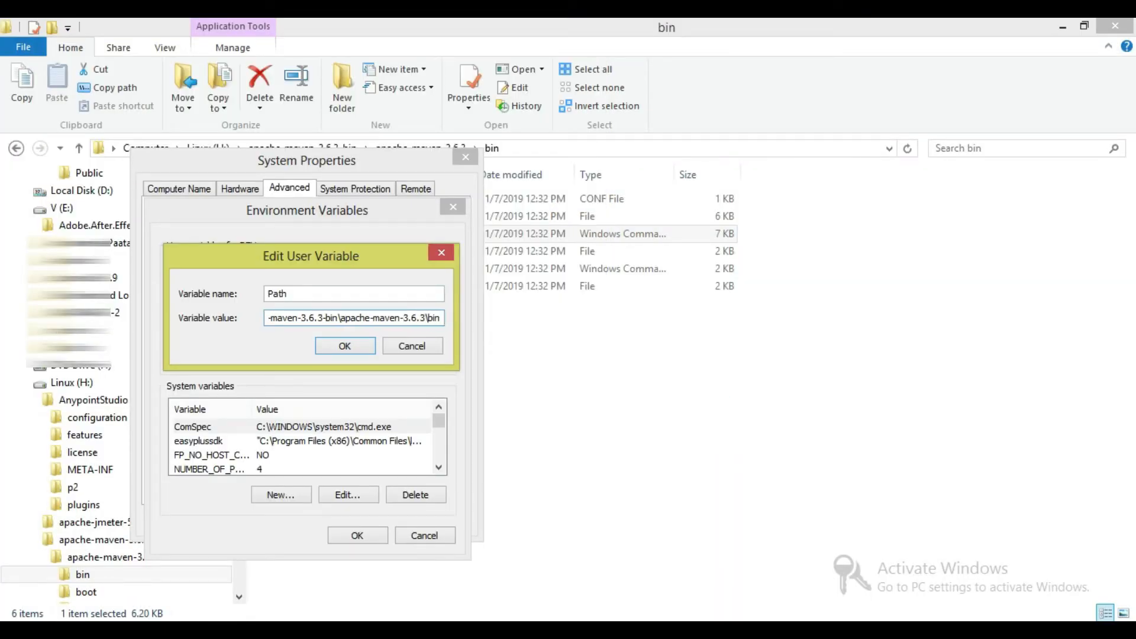
pyautogui.write(';')
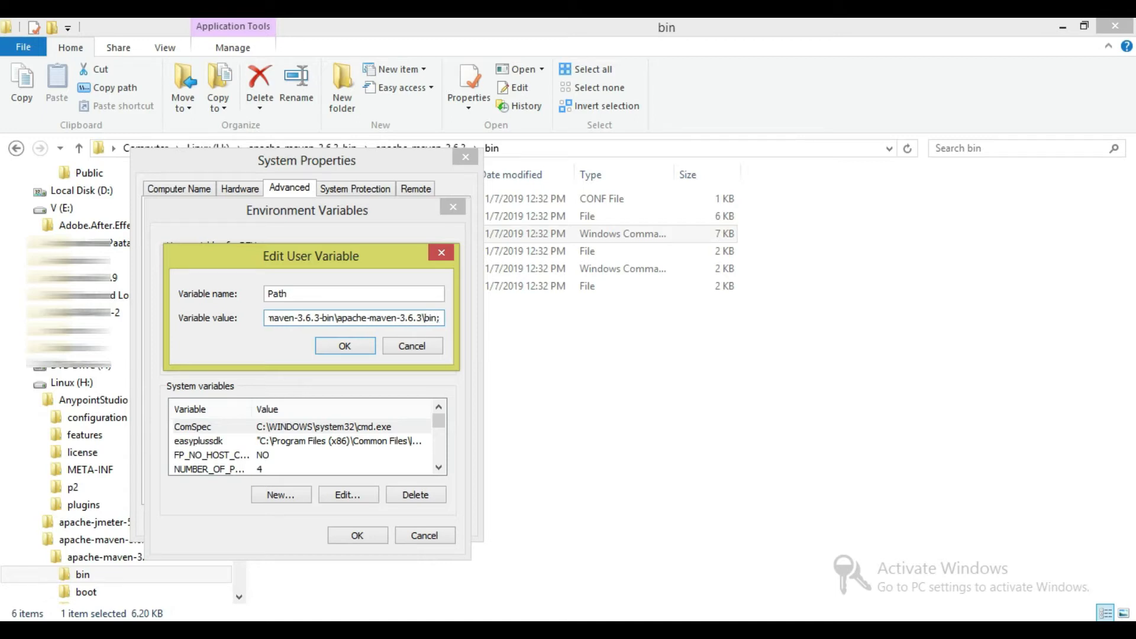
pyautogui.click(355, 344)
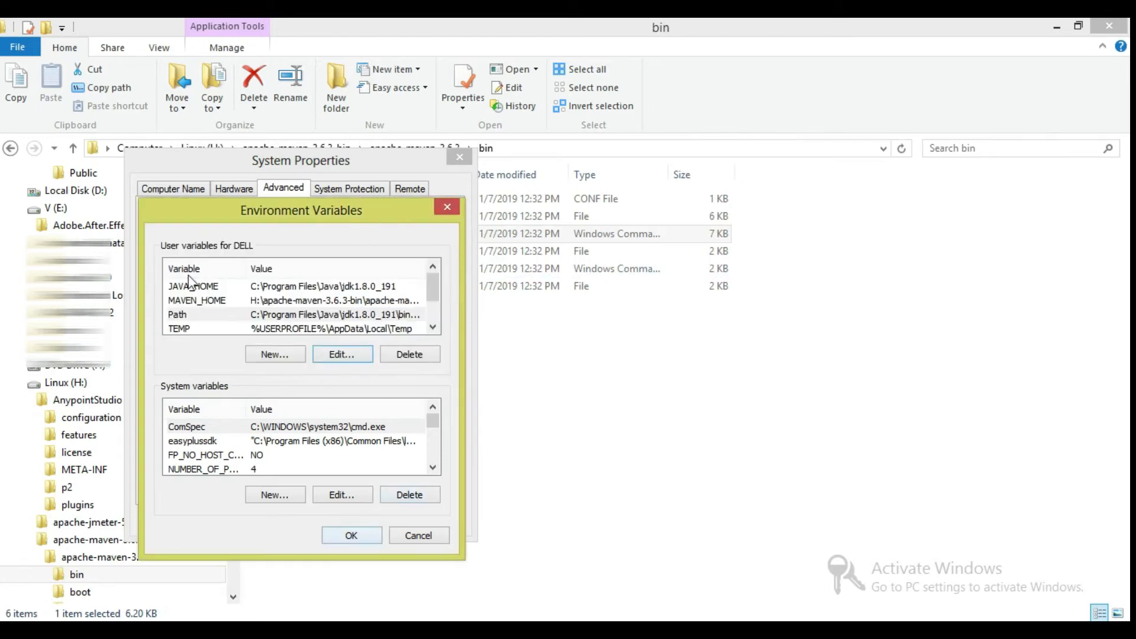
pyautogui.click(289, 286)
pyautogui.click(358, 536)
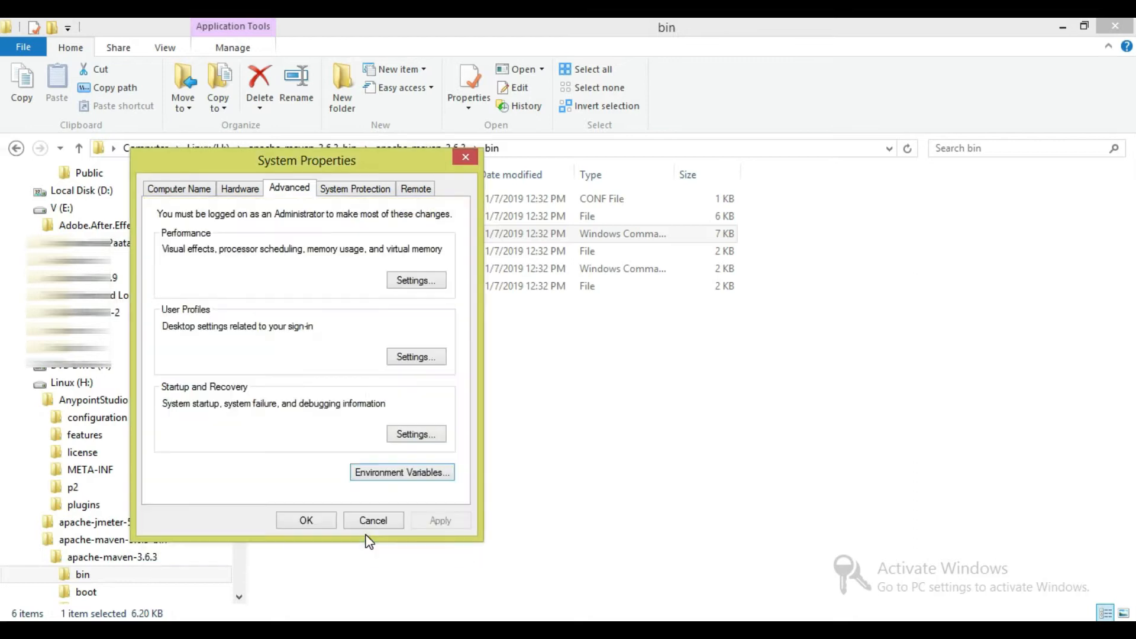
pyautogui.click(327, 521)
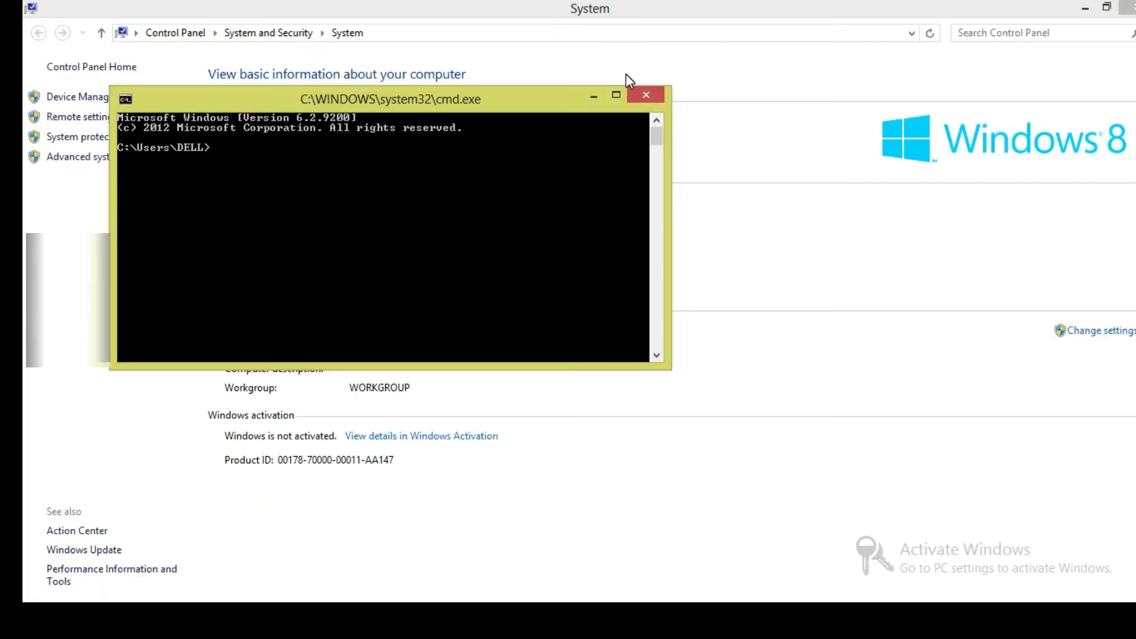
# - Check the setup in Command Prompt by running java -version and mvn, and close the console after reading the output
pyautogui.write('java -version')
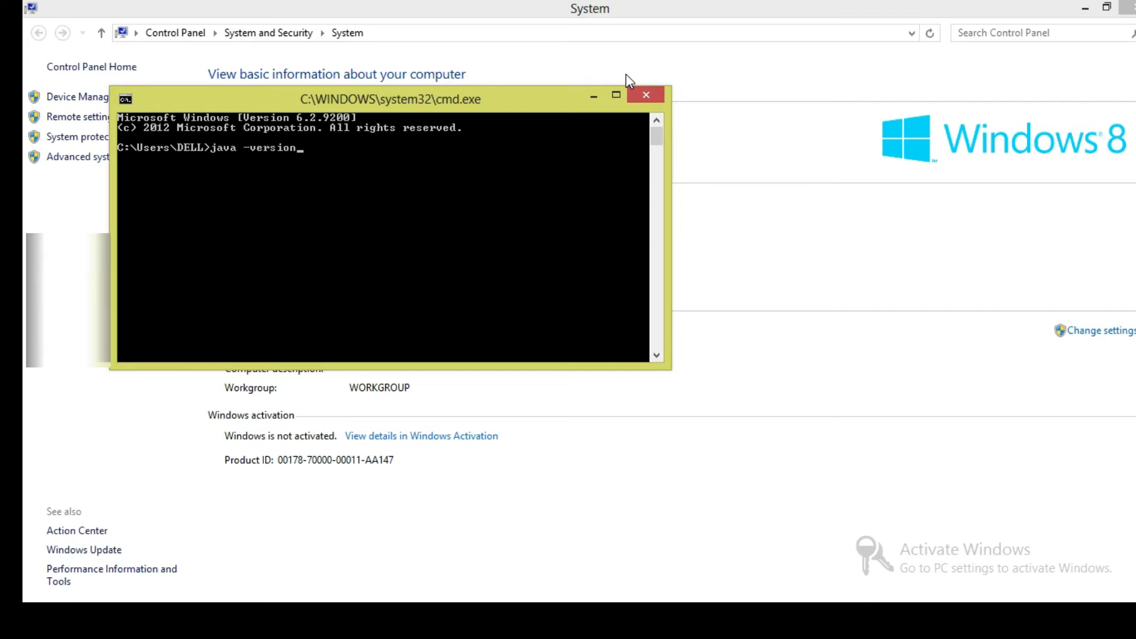
pyautogui.press('Return')
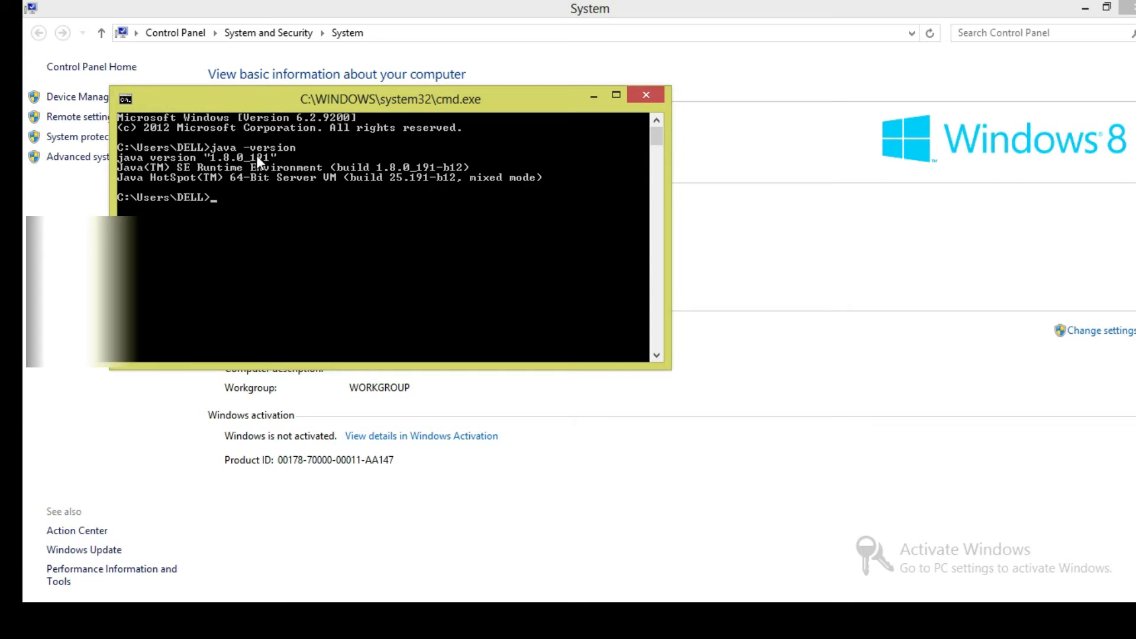
pyautogui.write('mvn')
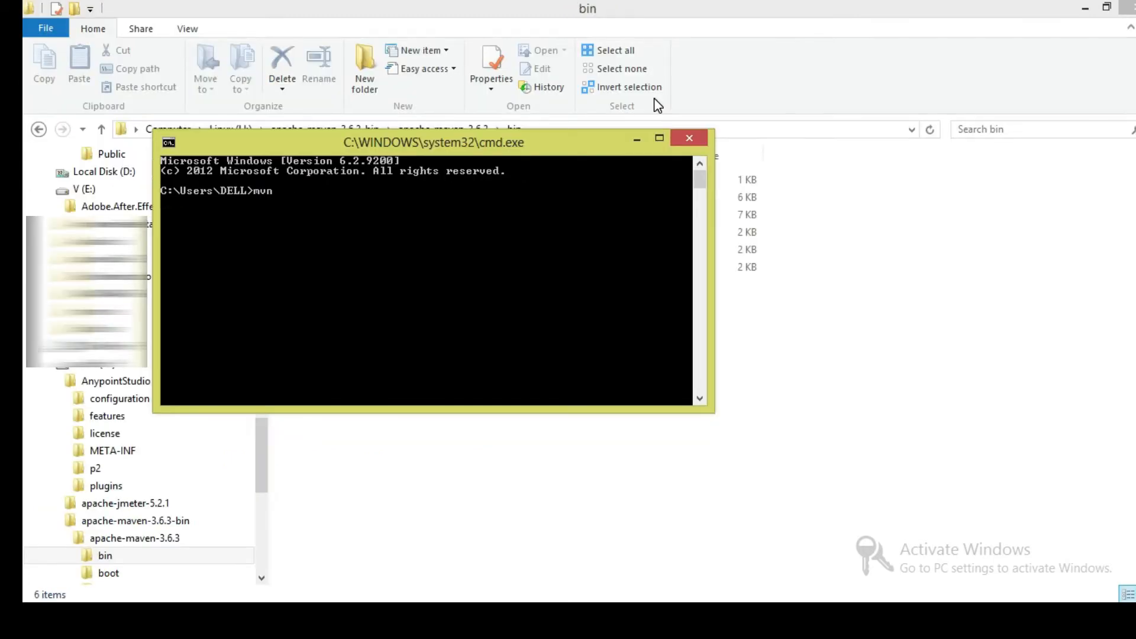
pyautogui.press('Return')
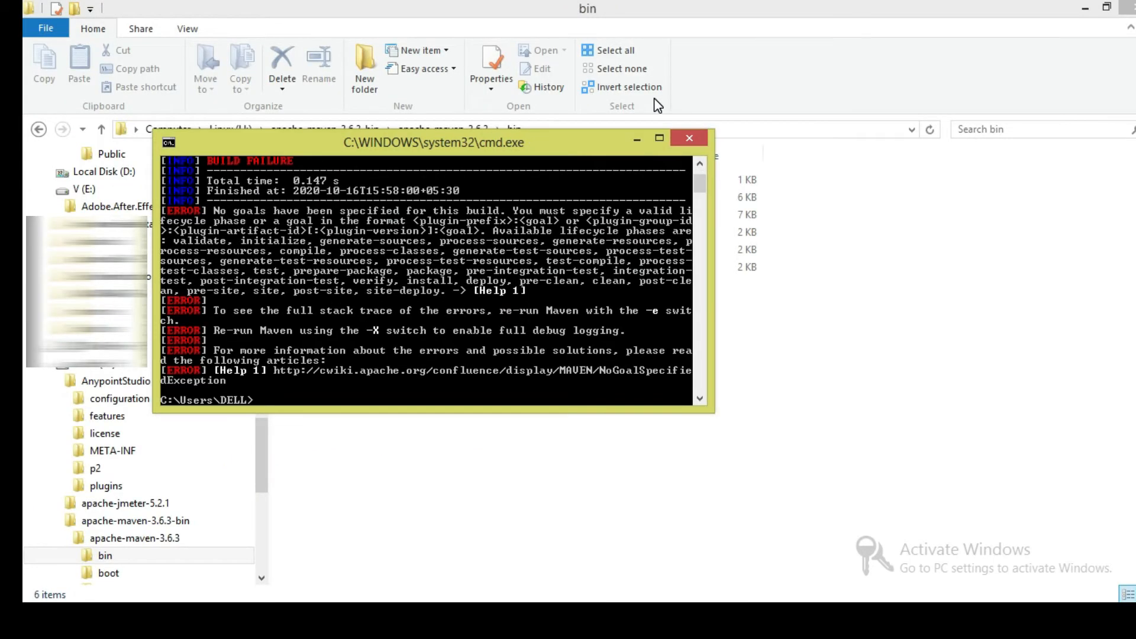
pyautogui.click(659, 139)
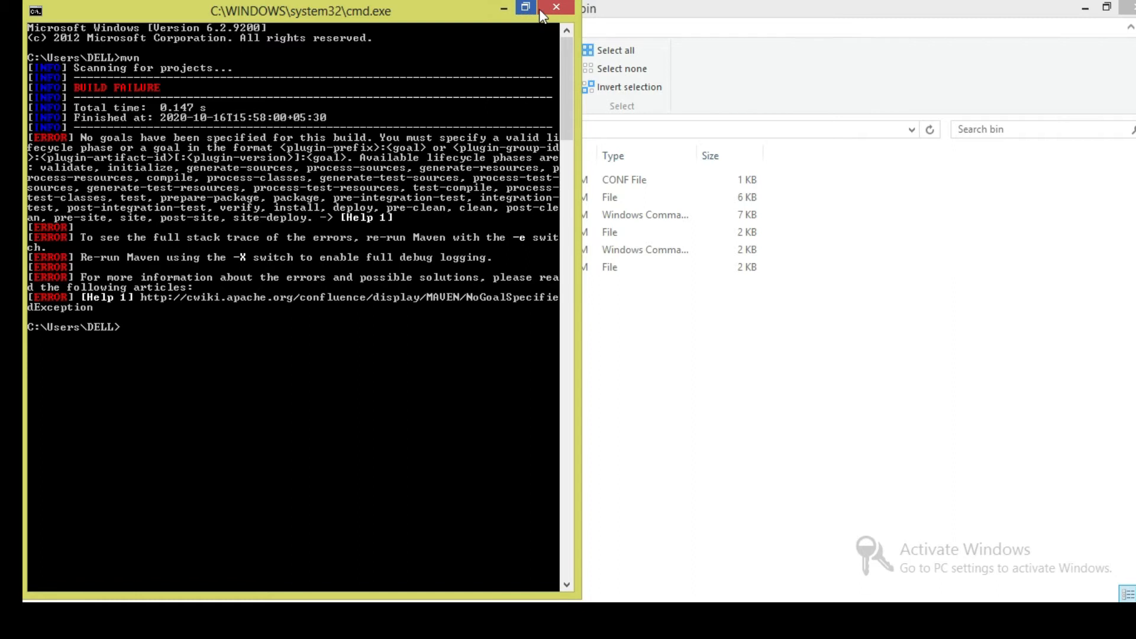
pyautogui.click(562, 12)
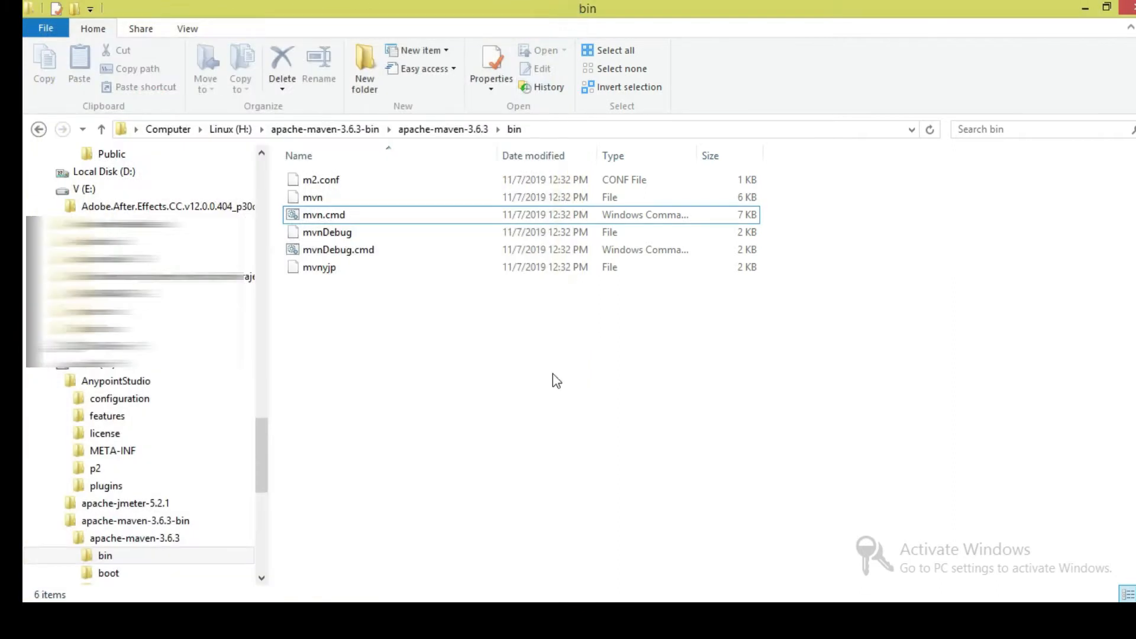
# - Start Anypoint Studio from the AnypointStudio folder on the Linux (H:) drive with the workspace C:\Users\DELL\AnypointStudio\studio-workspace and maximize its window
pyautogui.click(307, 129)
pyautogui.click(244, 133)
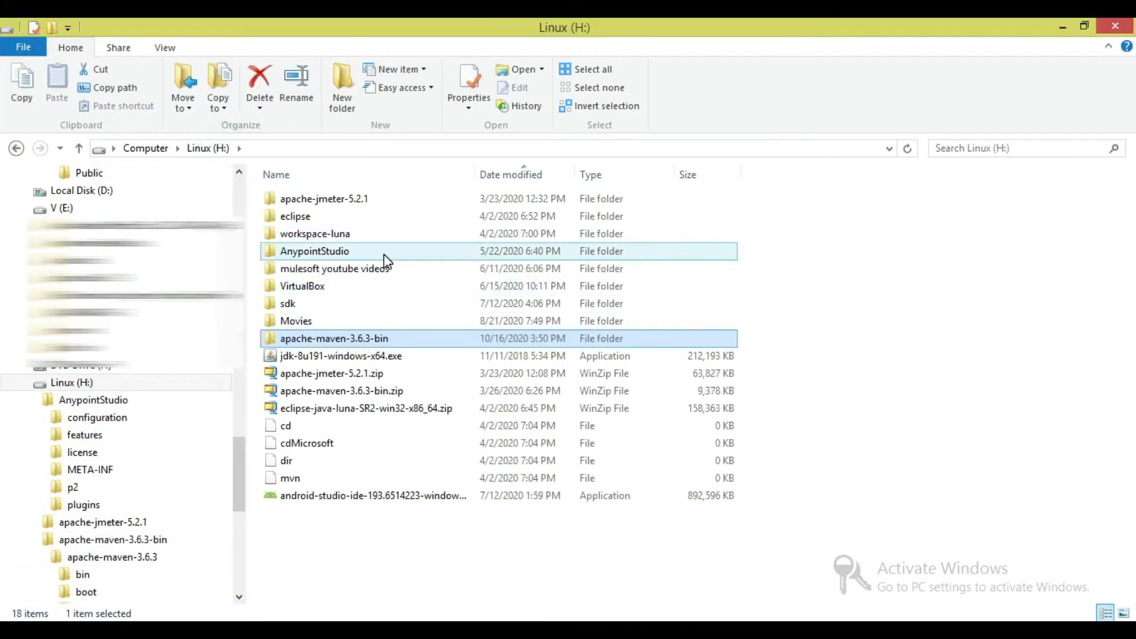
pyautogui.doubleClick(338, 247)
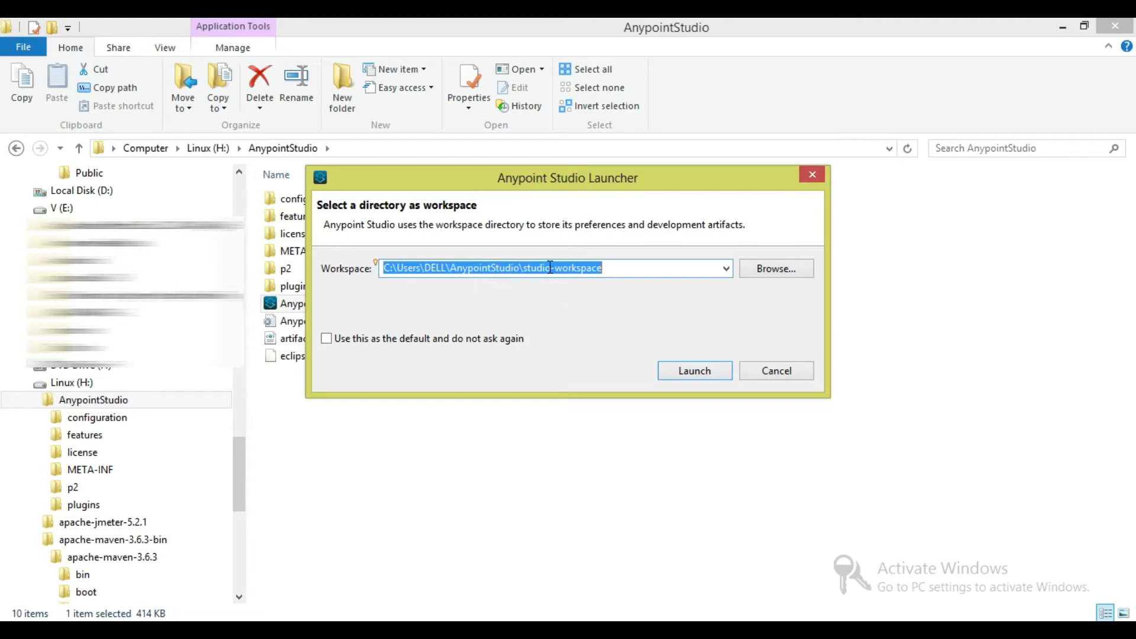
pyautogui.click(595, 269)
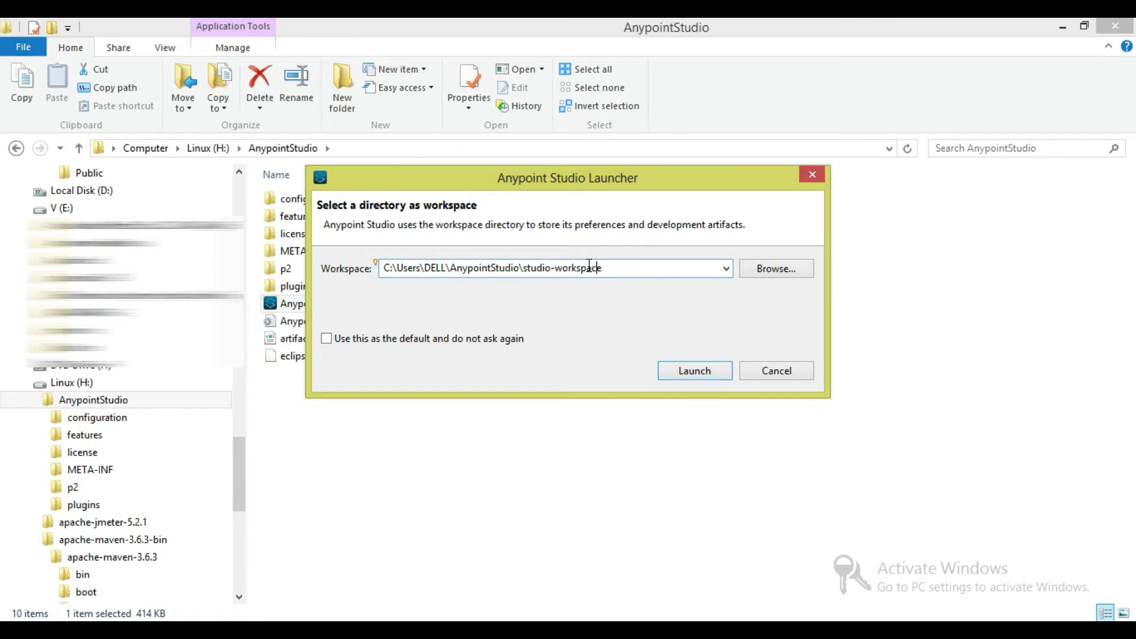
pyautogui.click(797, 270)
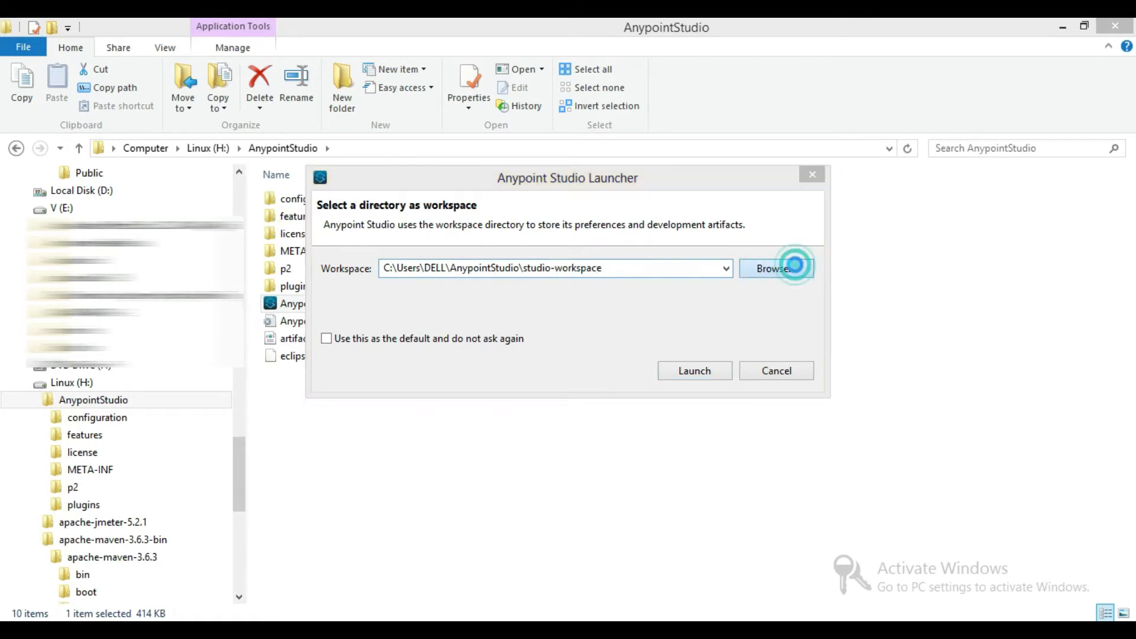
pyautogui.click(833, 566)
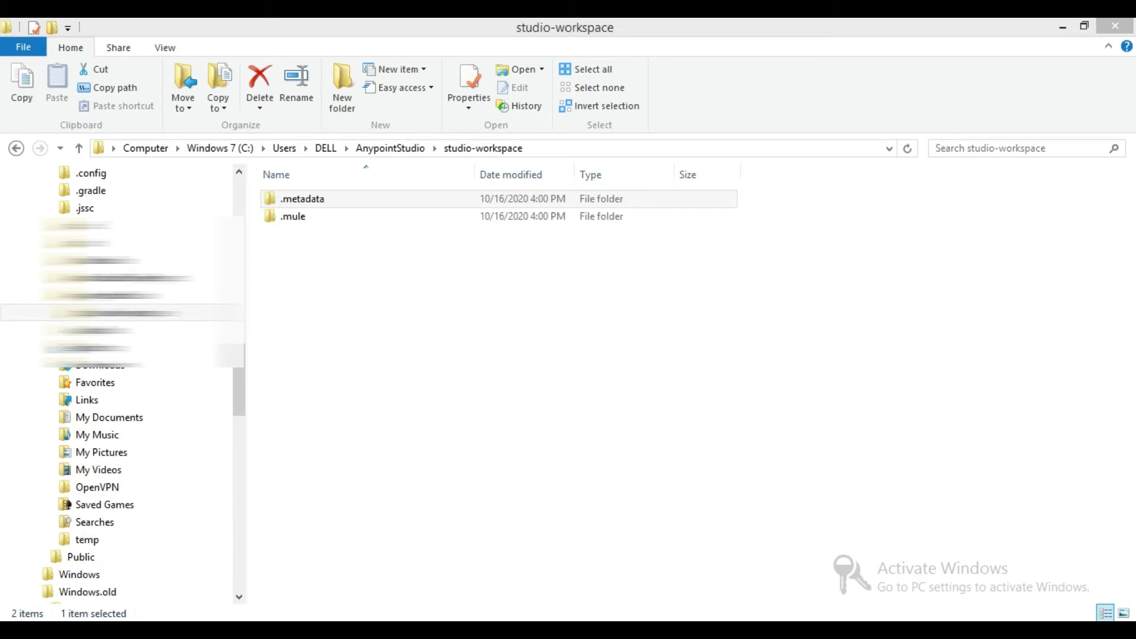
pyautogui.click(450, 630)
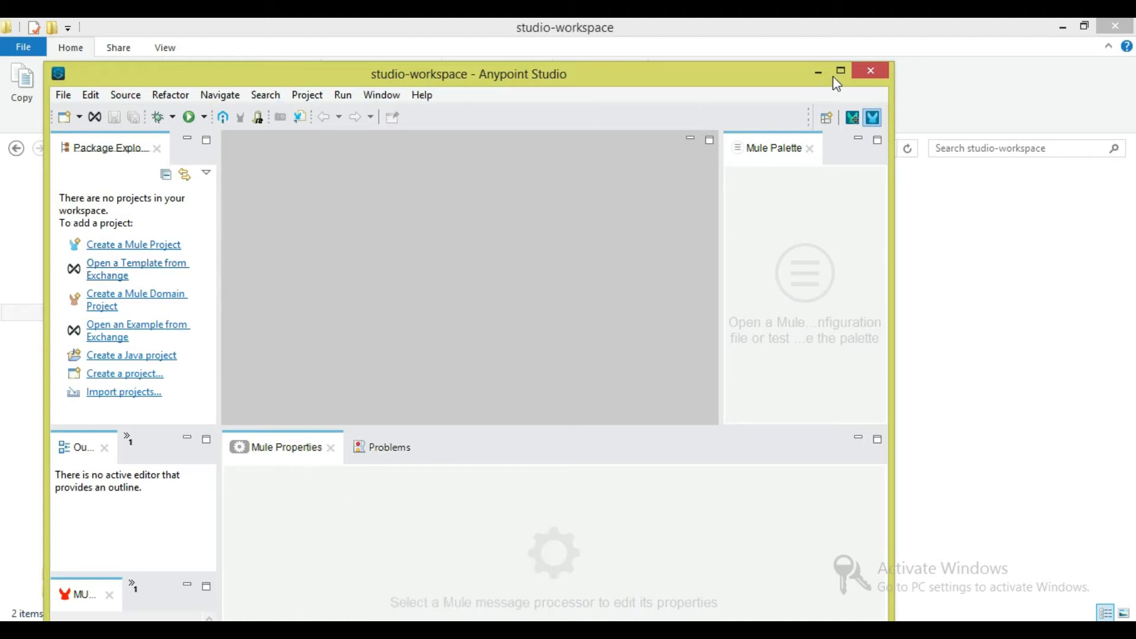
pyautogui.click(840, 71)
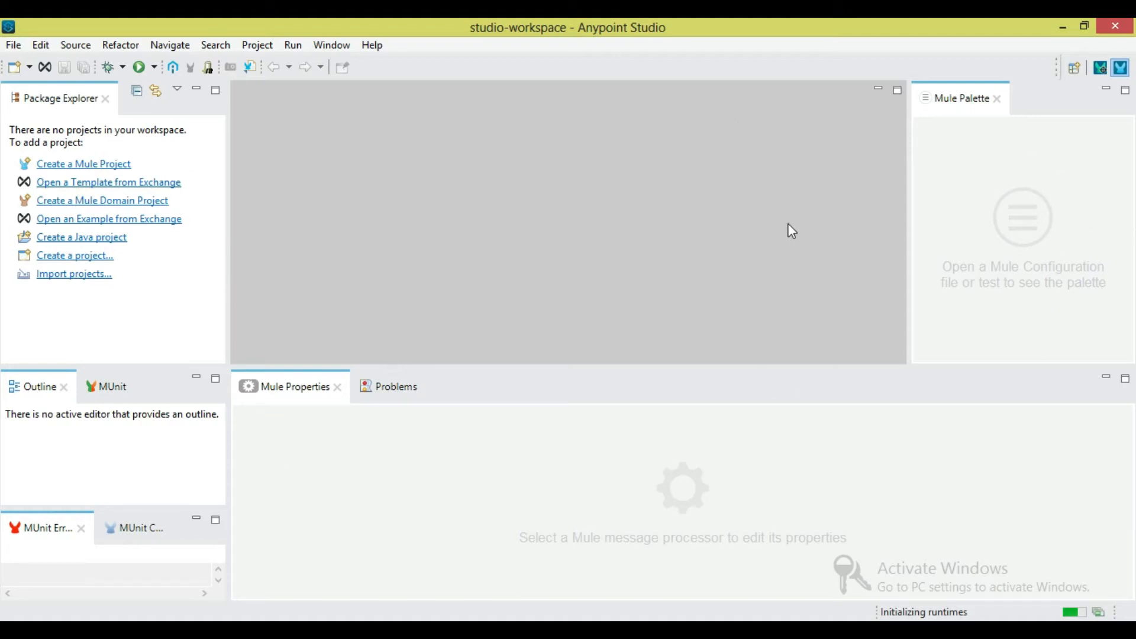
# - Find the Network Connections preferences with the filter "net" and set the active provider to Manual
pyautogui.click(328, 48)
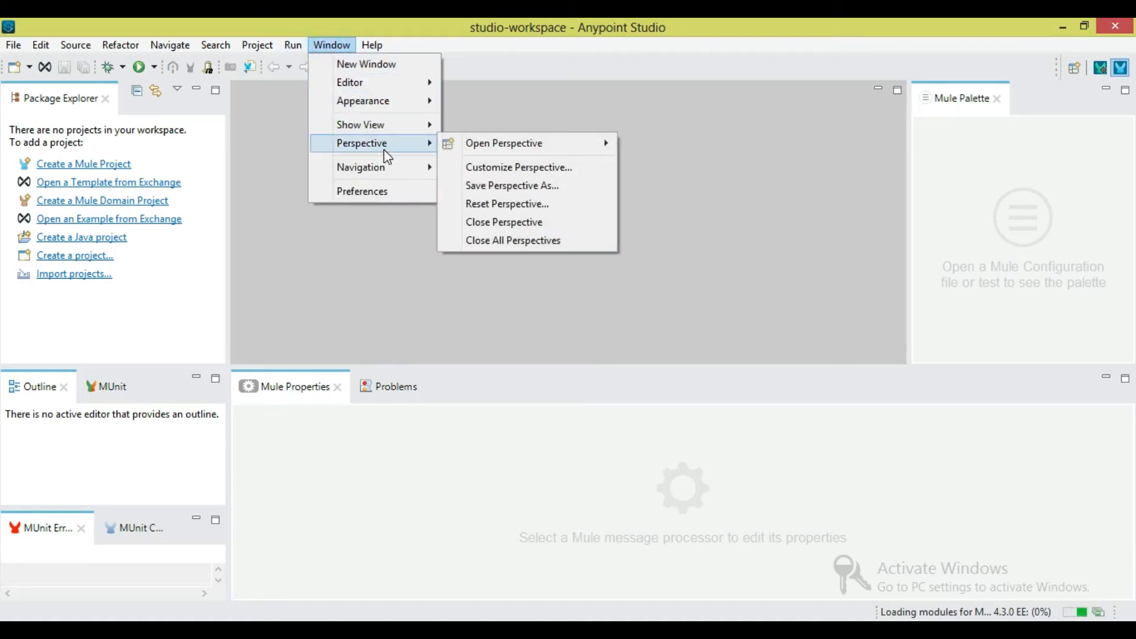
pyautogui.click(409, 191)
pyautogui.write('net')
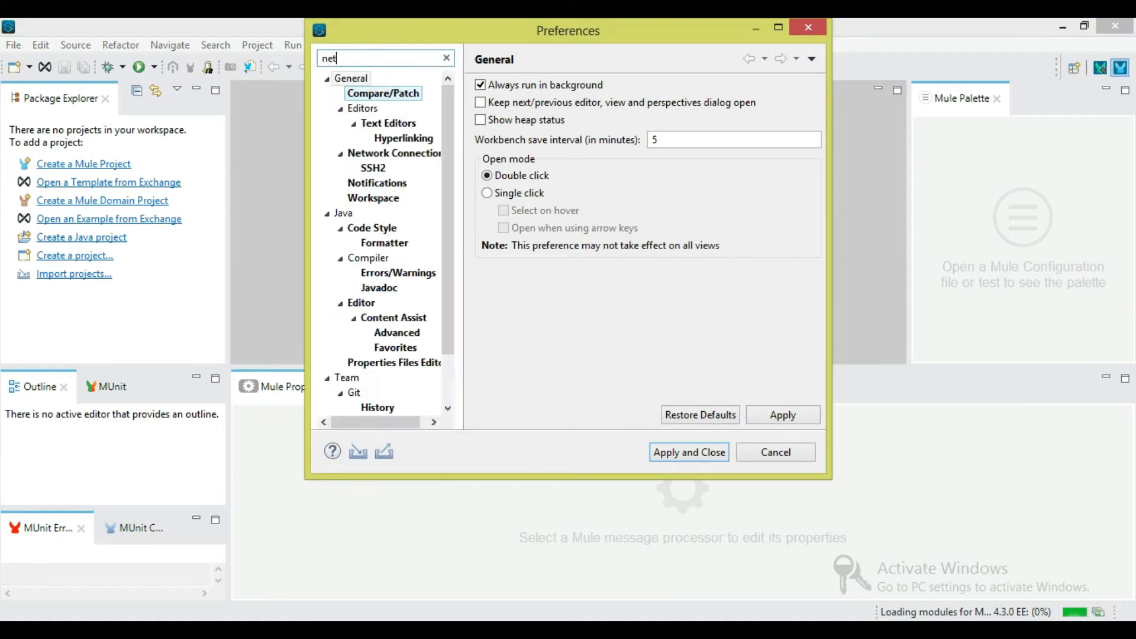
pyautogui.click(388, 94)
pyautogui.click(587, 94)
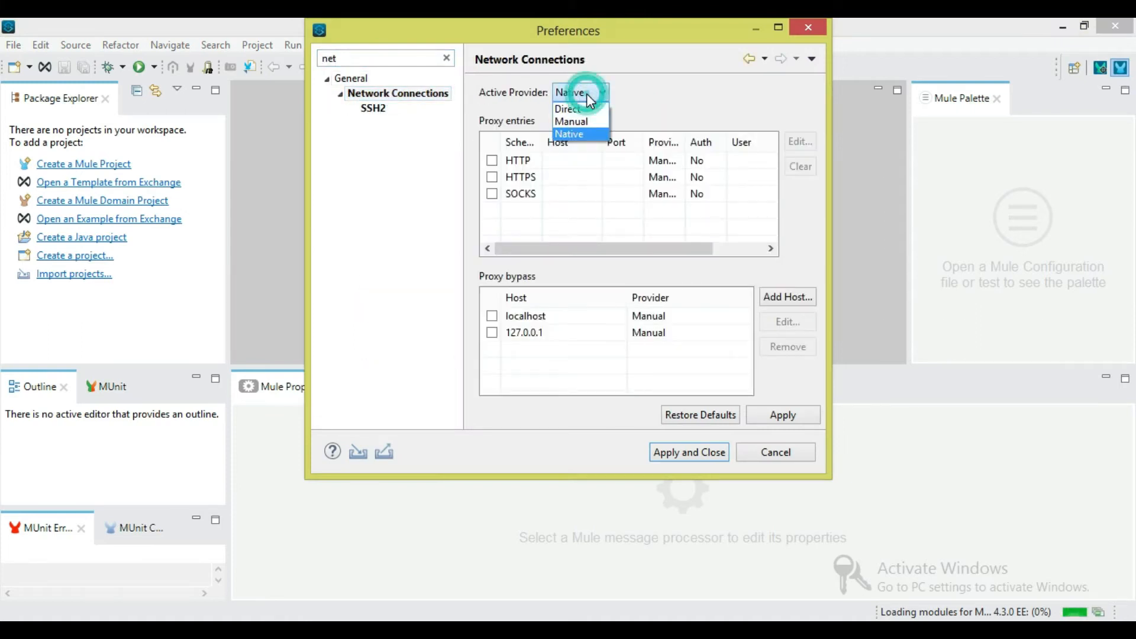
pyautogui.click(728, 121)
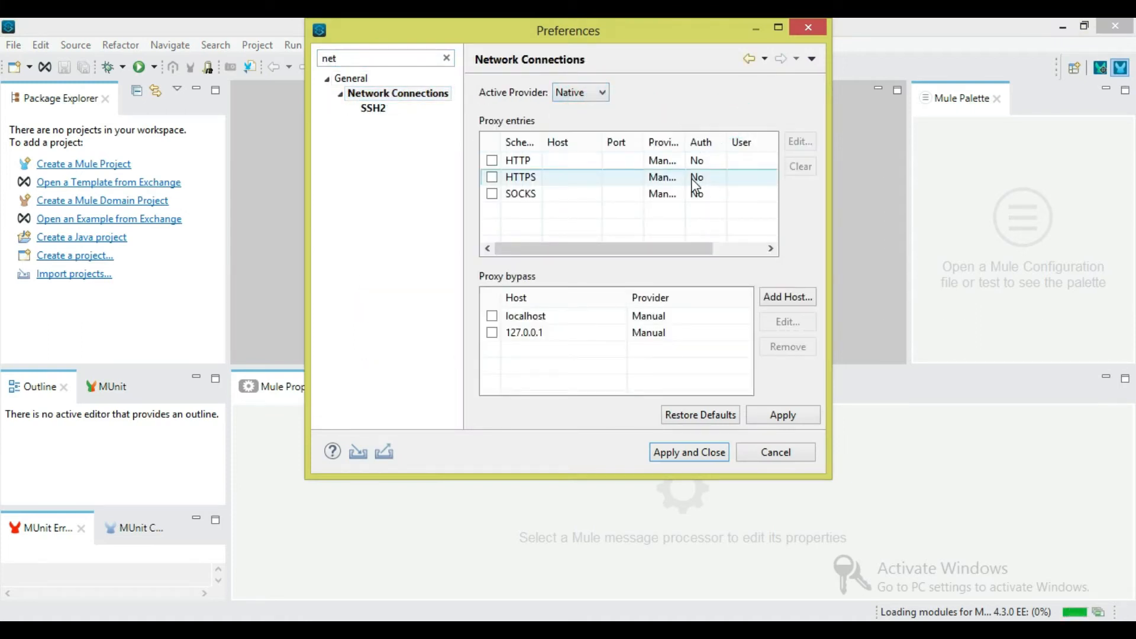
pyautogui.click(589, 92)
pyautogui.click(565, 116)
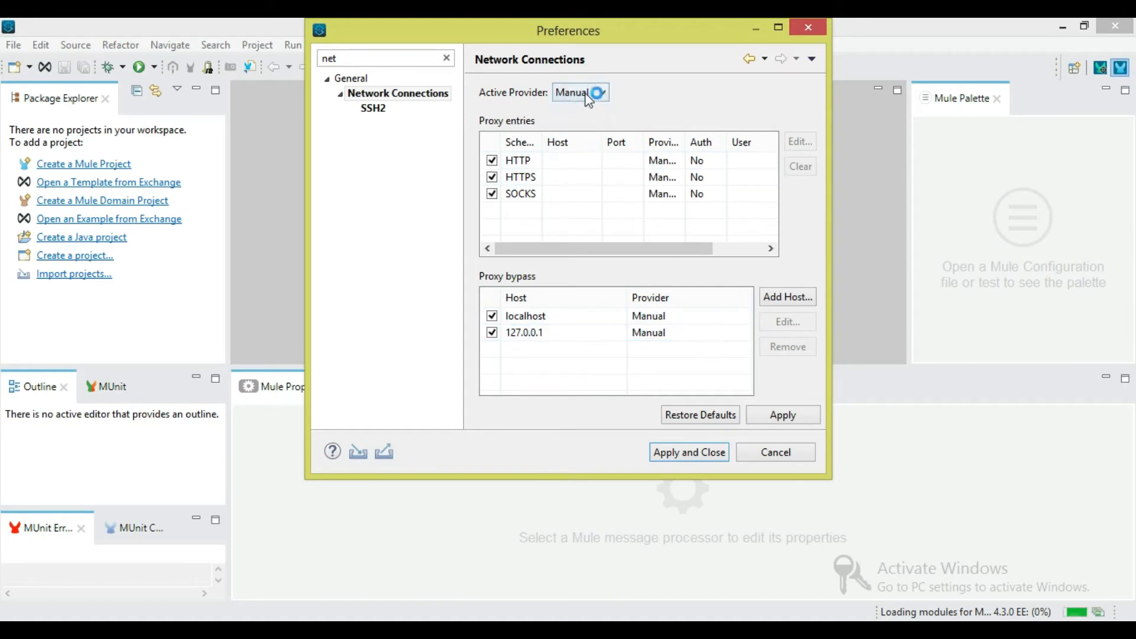
pyautogui.click(678, 475)
# - Turn off Limit console output in the Run/Debug Console preferences and apply the changes
pyautogui.click(446, 58)
pyautogui.write('conso')
pyautogui.click(365, 94)
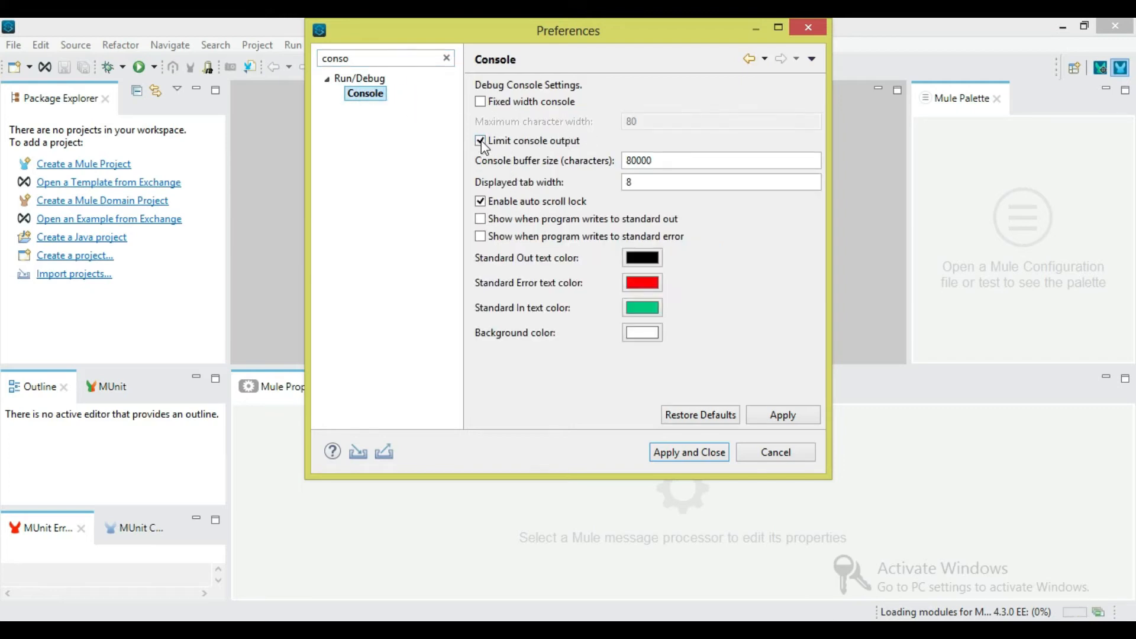
pyautogui.click(480, 141)
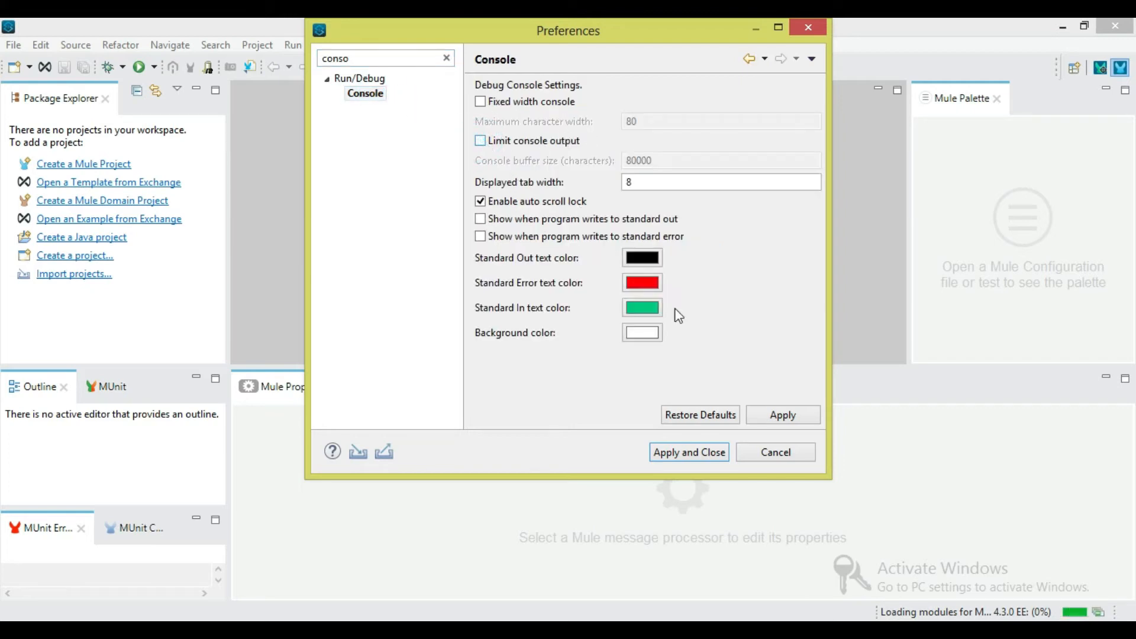
pyautogui.click(710, 452)
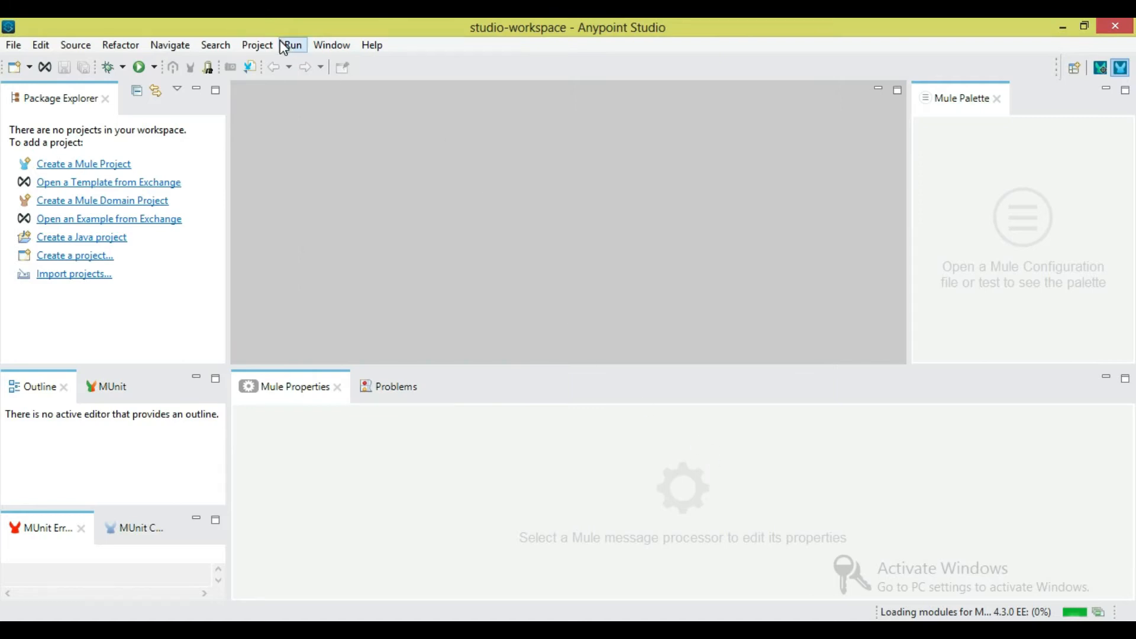
# - Reopen the preferences and bring up the Maven settings of Anypoint Studio using the filter "maven"
pyautogui.click(330, 46)
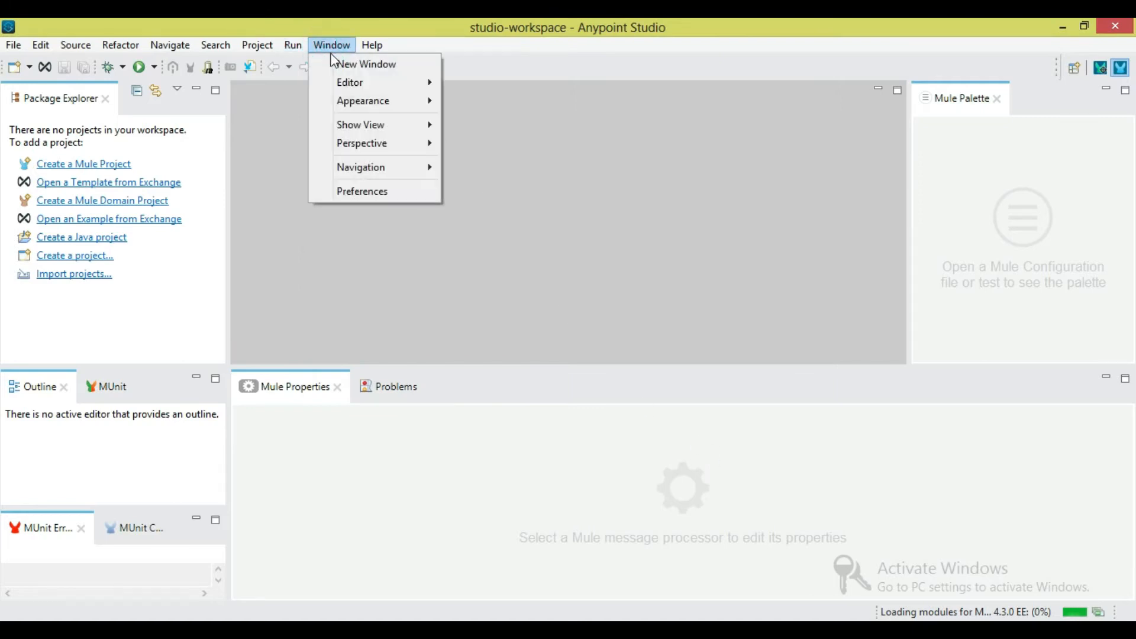
pyautogui.click(389, 192)
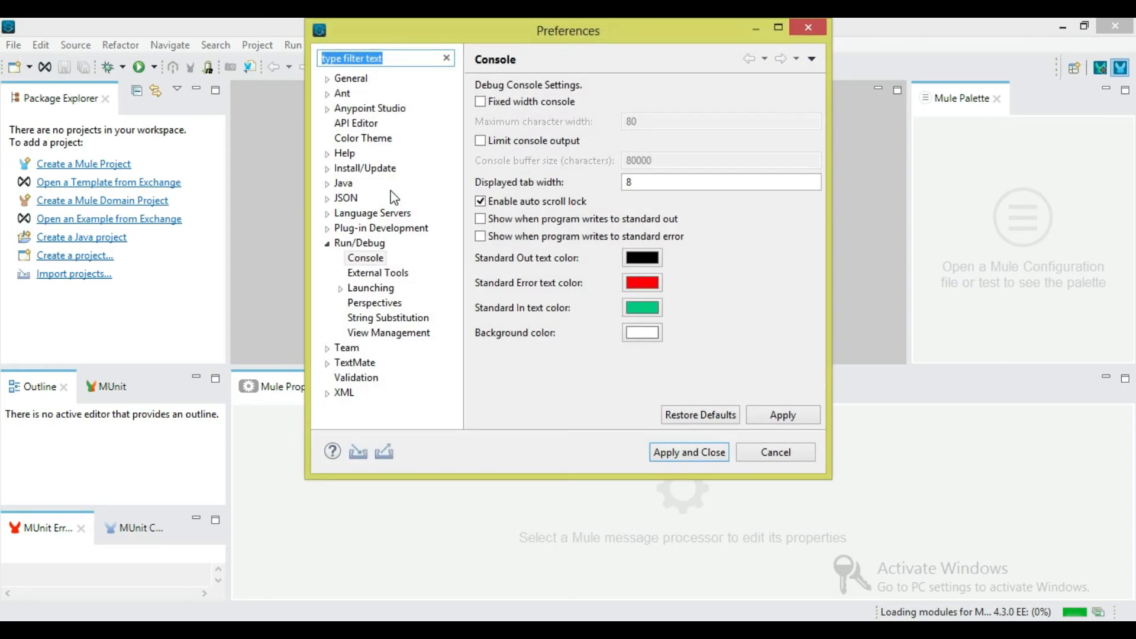
pyautogui.write('maven')
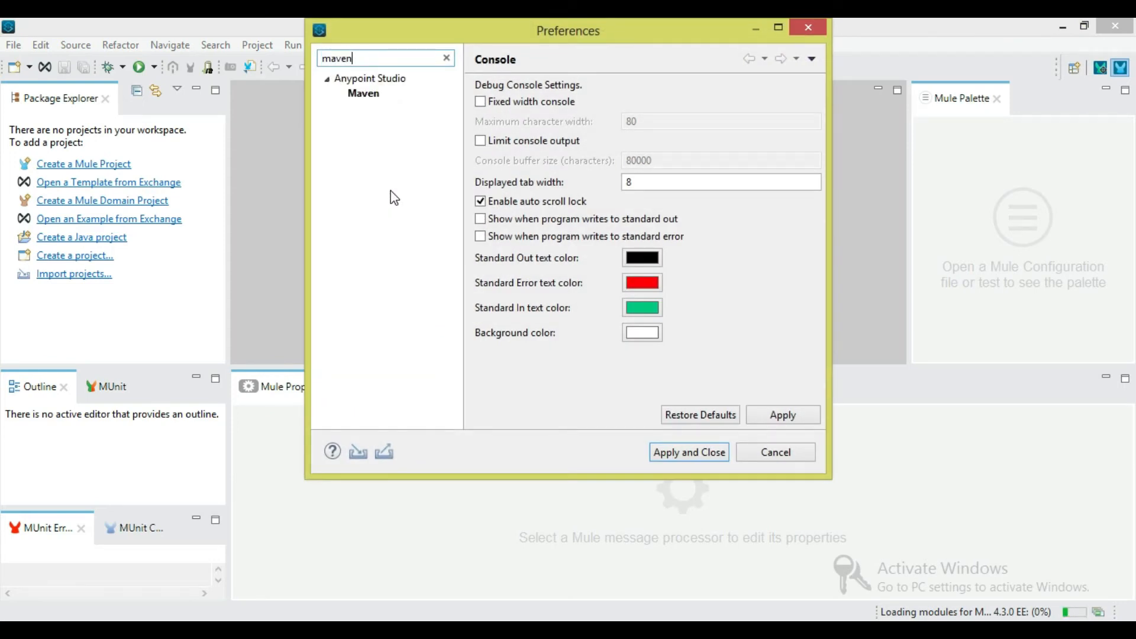
pyautogui.click(363, 94)
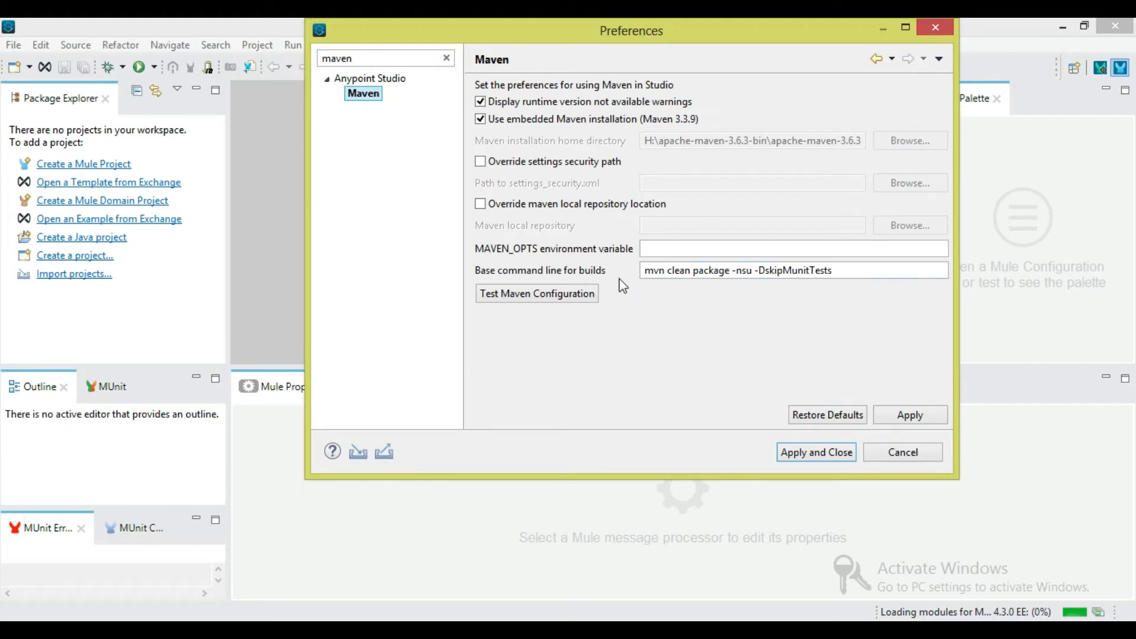
# - Highlight the base command line for builds and test the Maven configuration with the embedded Maven installation
pyautogui.moveTo(839, 271); pyautogui.dragTo(579, 294)
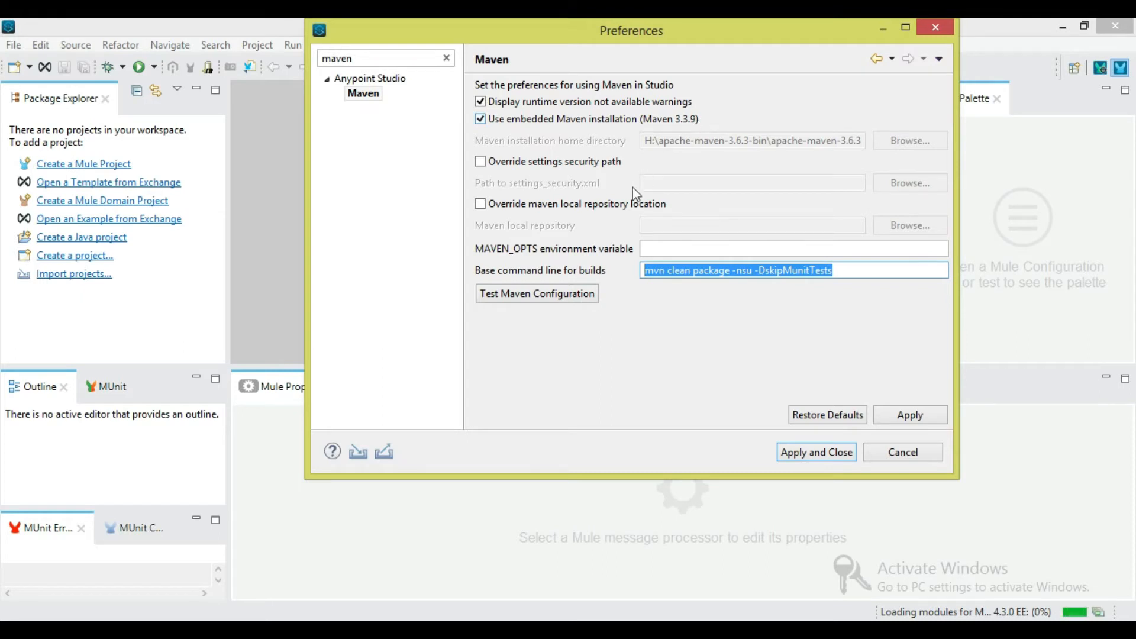
pyautogui.click(564, 299)
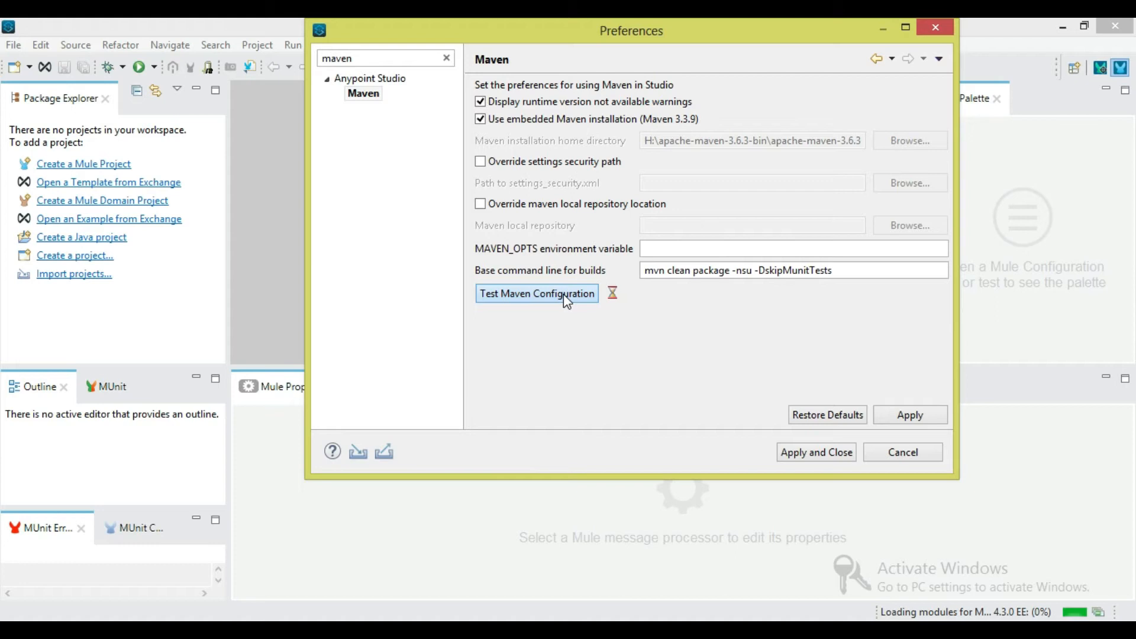
pyautogui.moveTo(598, 342); pyautogui.dragTo(641, 390)
pyautogui.click(640, 381)
# - Disable the embedded Maven installation, override the settings security path with settings.xml from apache-maven-3.6.3\conf, and apply the changes
pyautogui.click(556, 120)
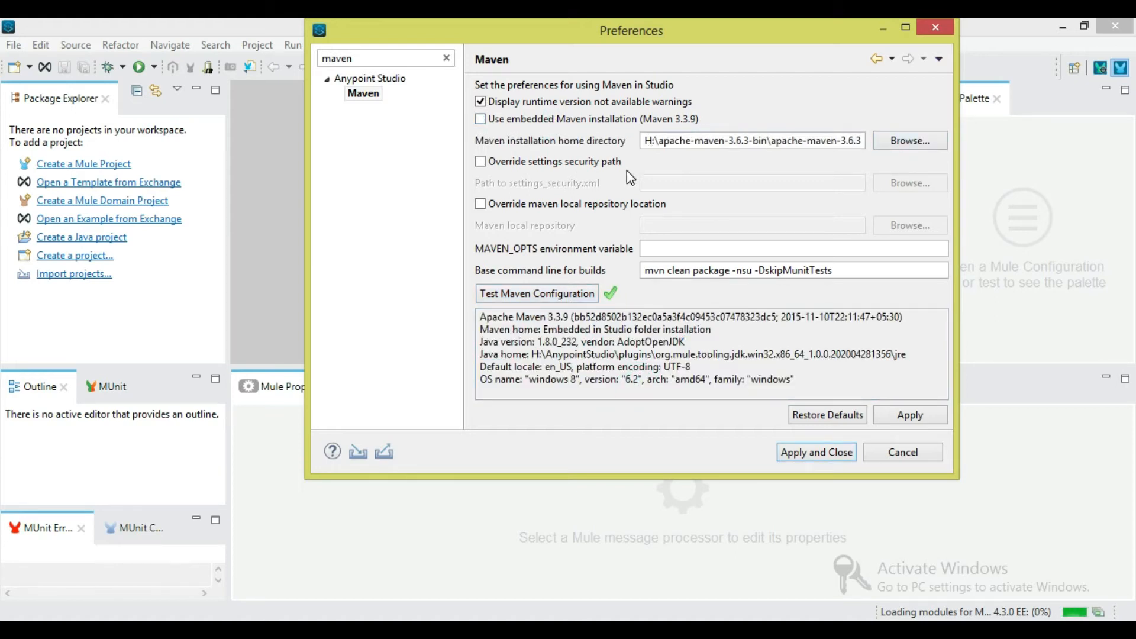
pyautogui.click(565, 163)
pyautogui.click(910, 183)
pyautogui.click(568, 177)
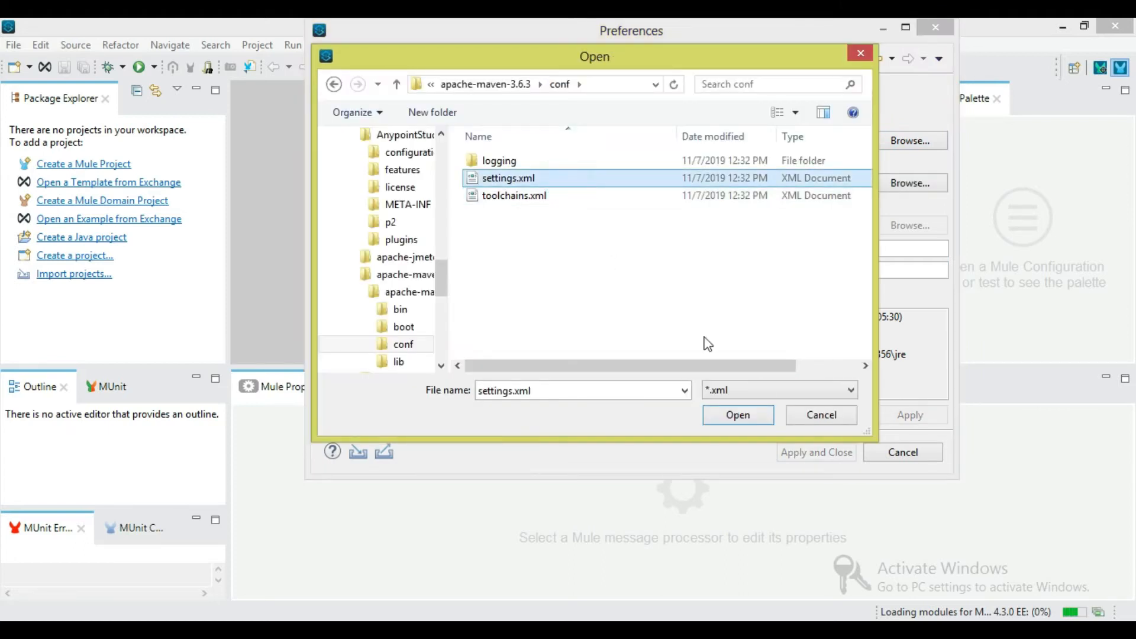
pyautogui.click(761, 414)
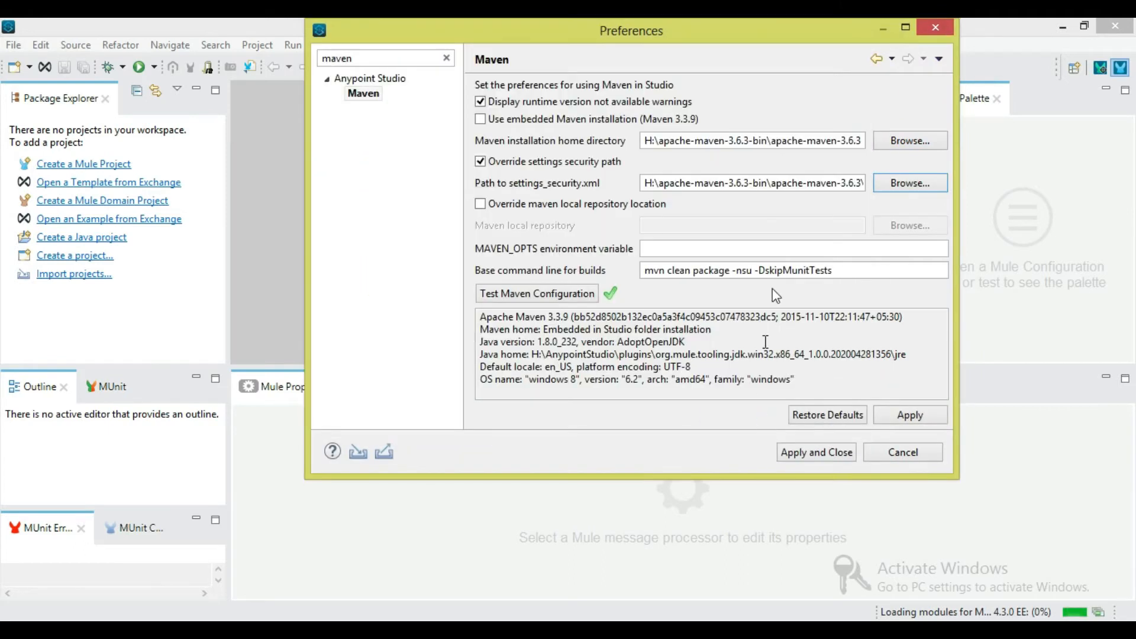
pyautogui.click(911, 416)
# - Test the configuration of the external Maven installation, check its Maven home path, and apply and close the preferences
pyautogui.click(533, 294)
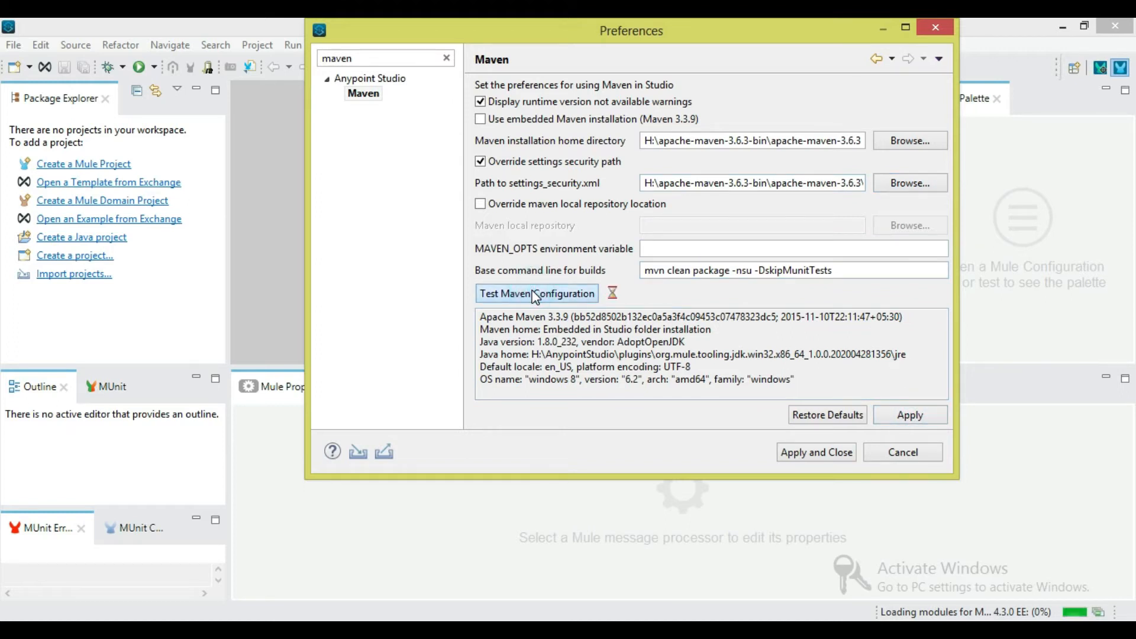
pyautogui.moveTo(543, 329); pyautogui.dragTo(802, 328)
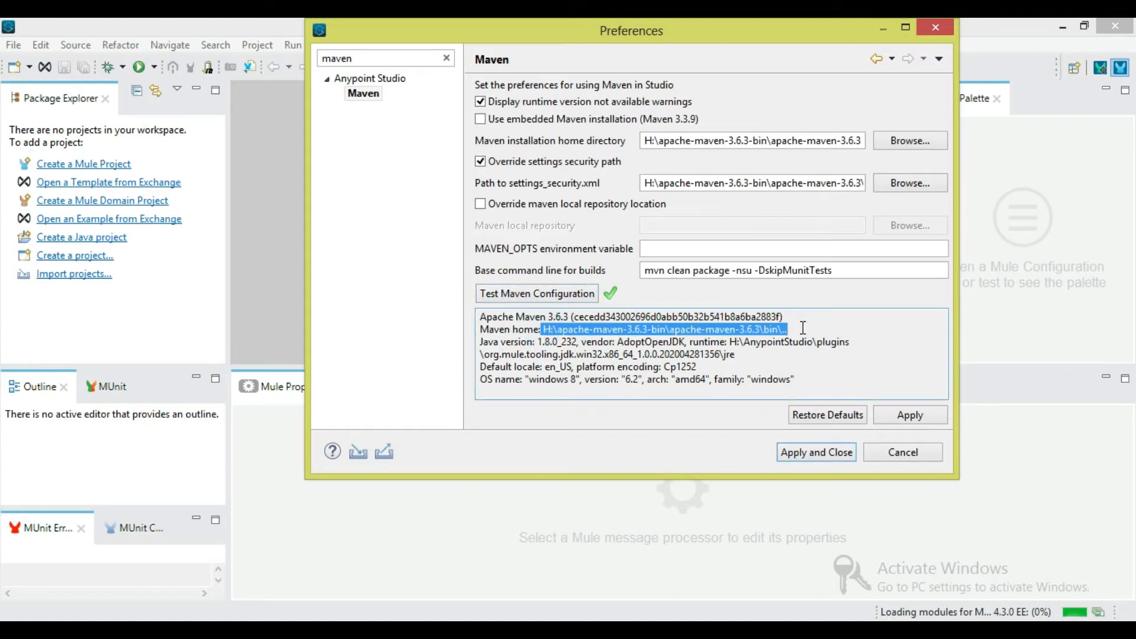
pyautogui.click(834, 453)
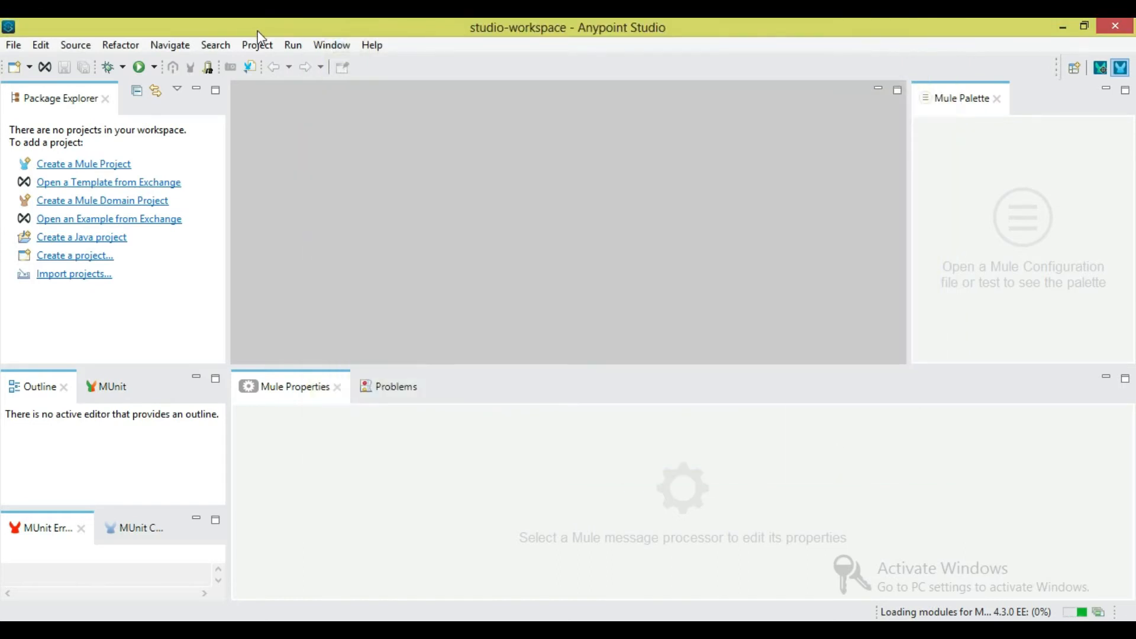
# - Create a new run configuration under Mule Applications in the Run Configurations
pyautogui.click(291, 44)
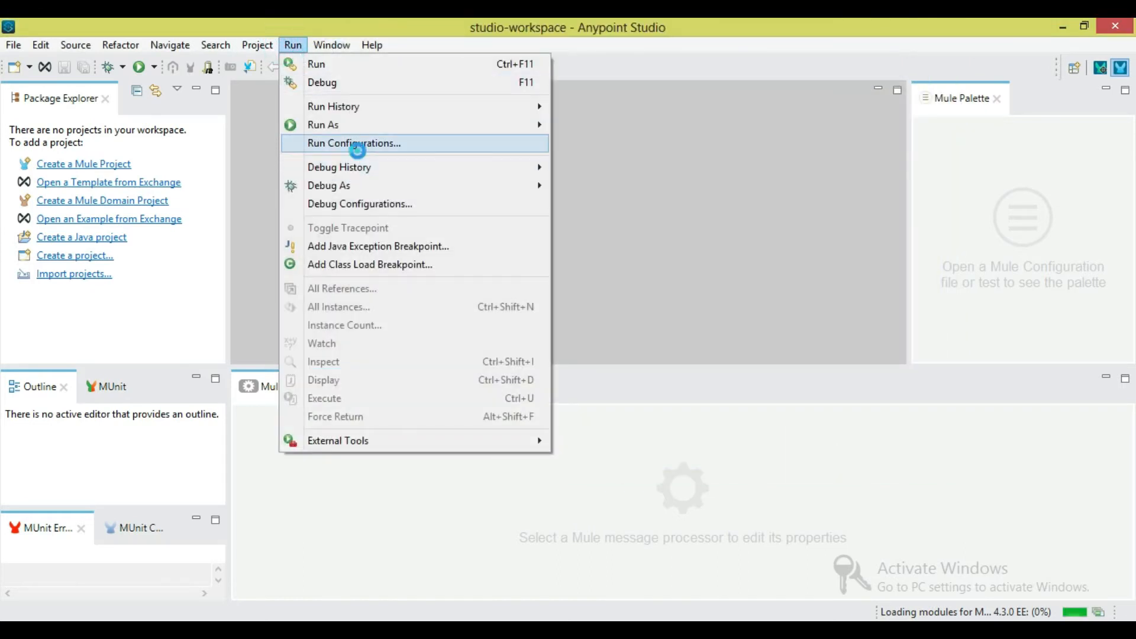
pyautogui.click(357, 147)
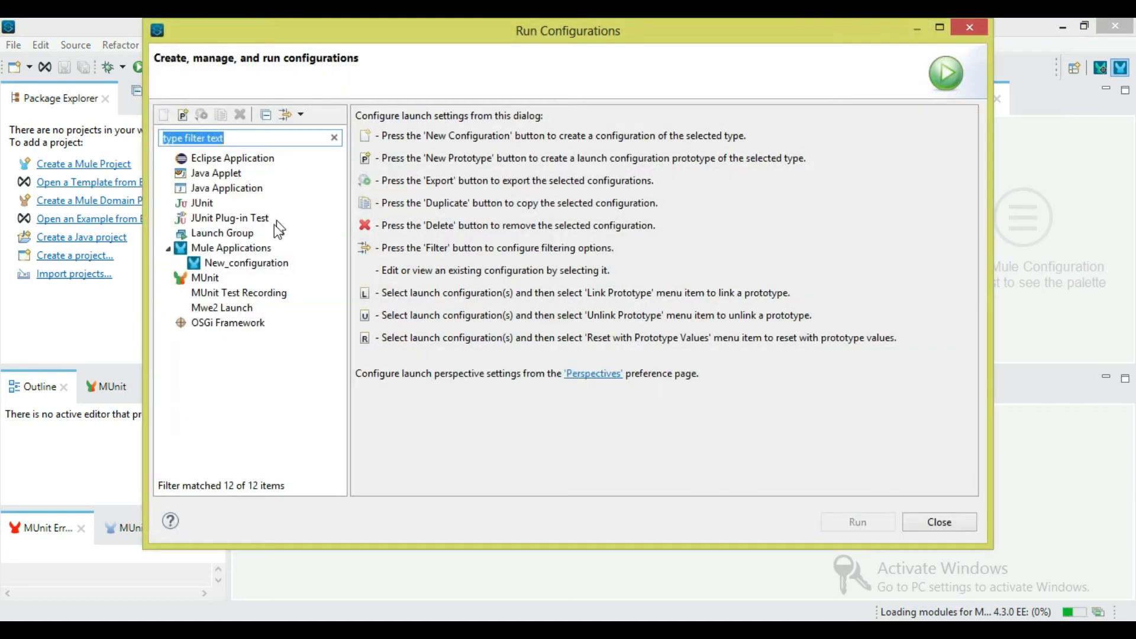
pyautogui.click(250, 248)
pyautogui.rightClick(253, 258)
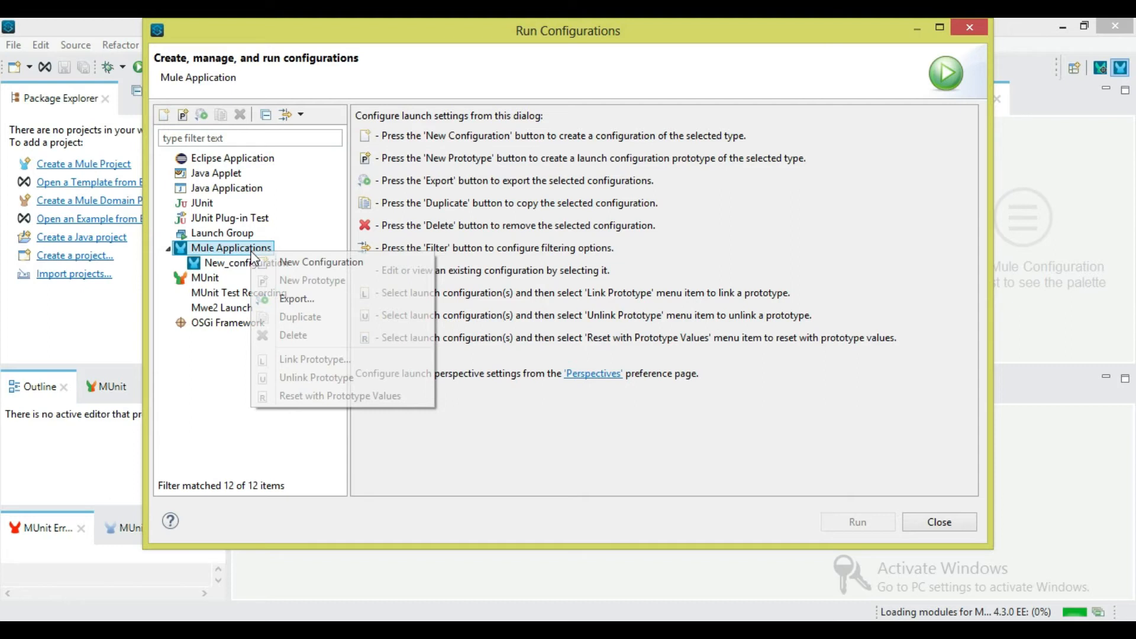
pyautogui.click(258, 262)
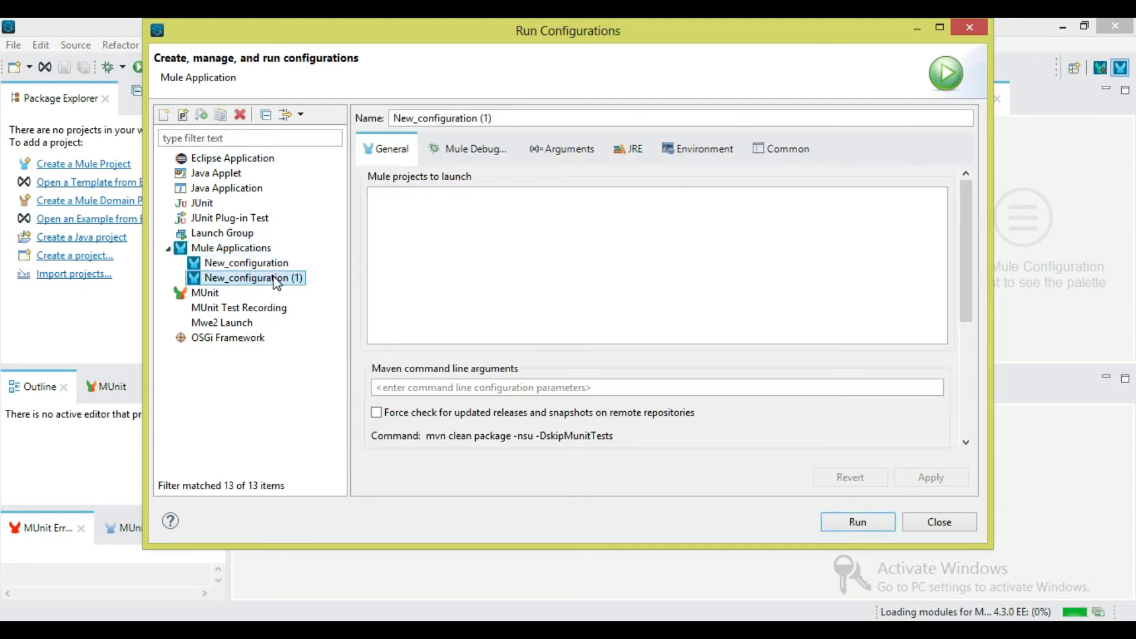
# - Review the debug, program and VM argument, environment variable and general settings of the new Mule application configuration
pyautogui.click(473, 149)
pyautogui.click(544, 152)
pyautogui.click(570, 202)
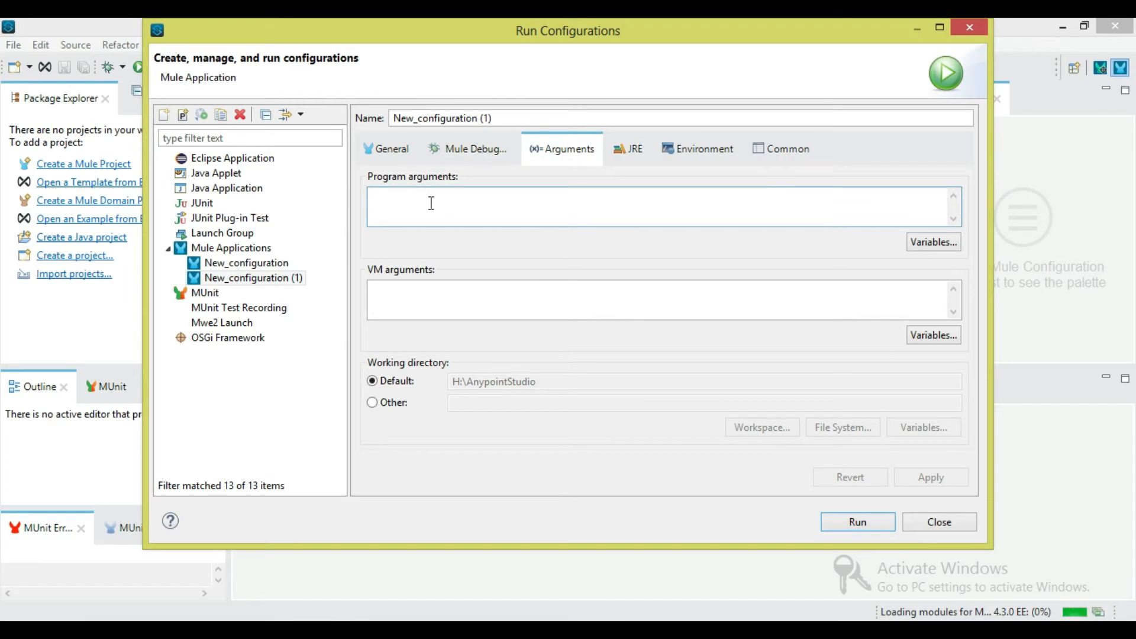
pyautogui.click(444, 284)
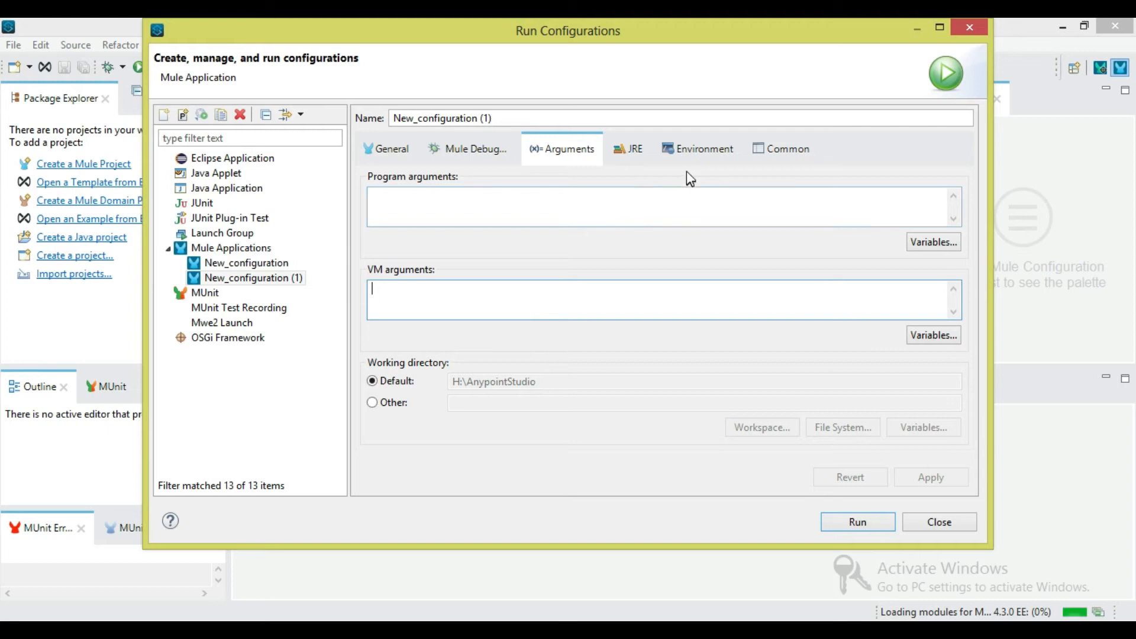
pyautogui.click(704, 145)
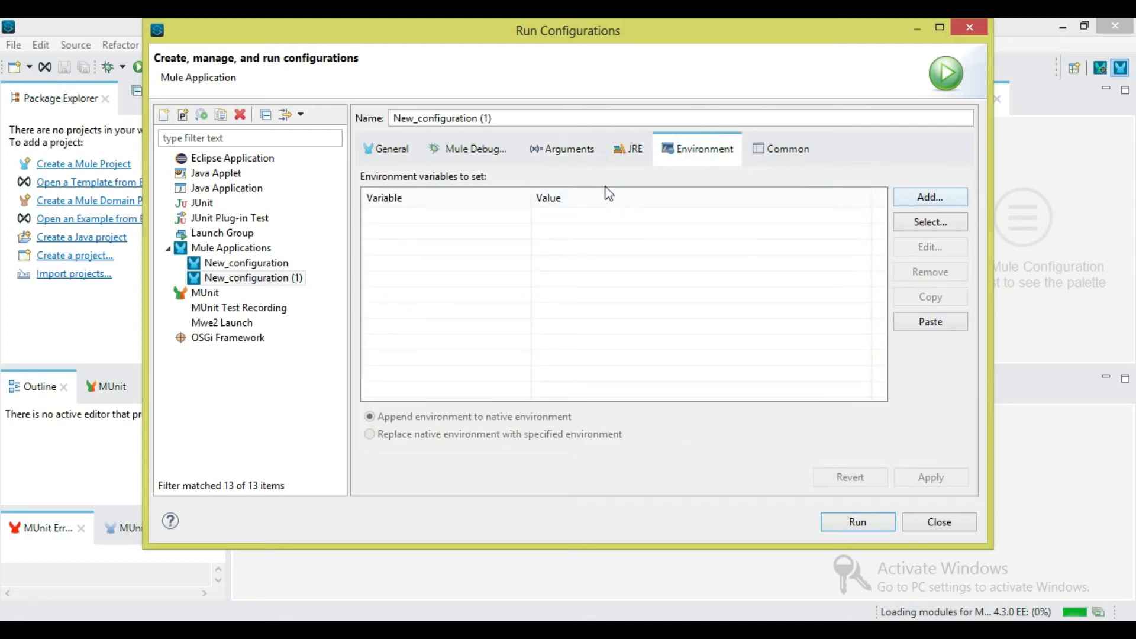
pyautogui.click(378, 148)
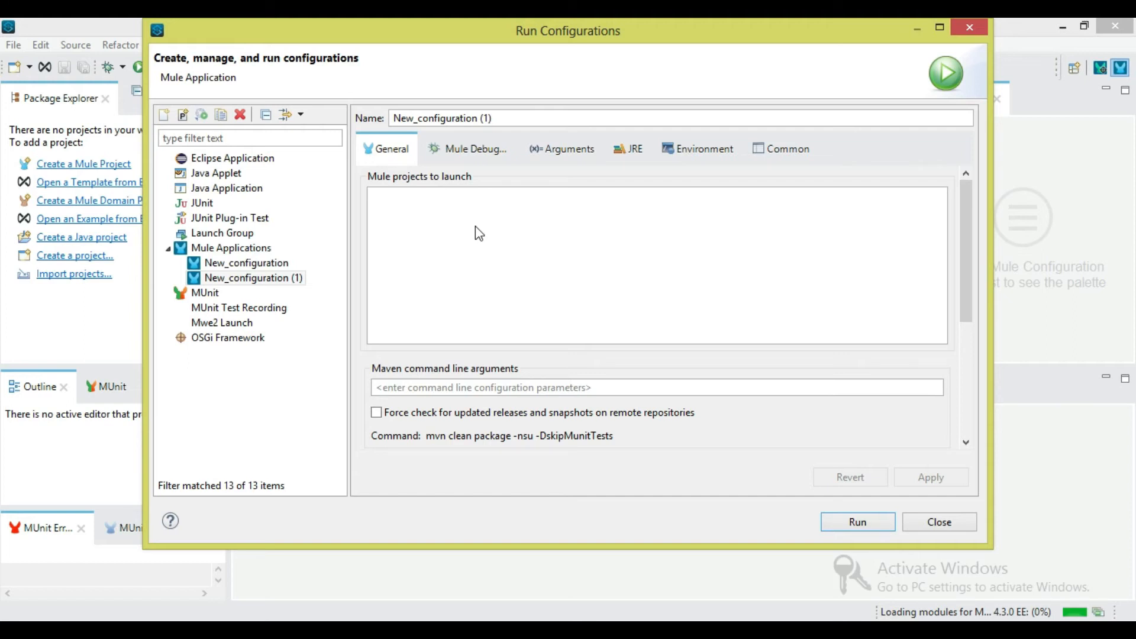
# - Create a new MUnit run configuration
pyautogui.click(208, 293)
pyautogui.rightClick(198, 300)
pyautogui.click(237, 301)
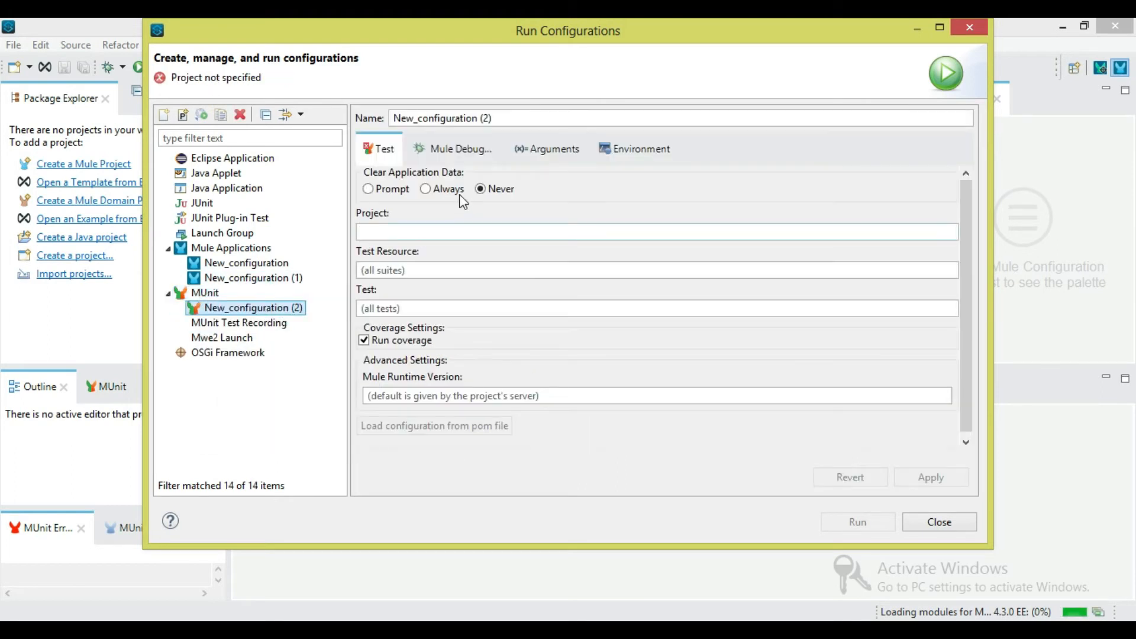
# - Review the MUnit configuration's project, test resource, test and environment variable settings, and close the Run Configurations
pyautogui.click(443, 230)
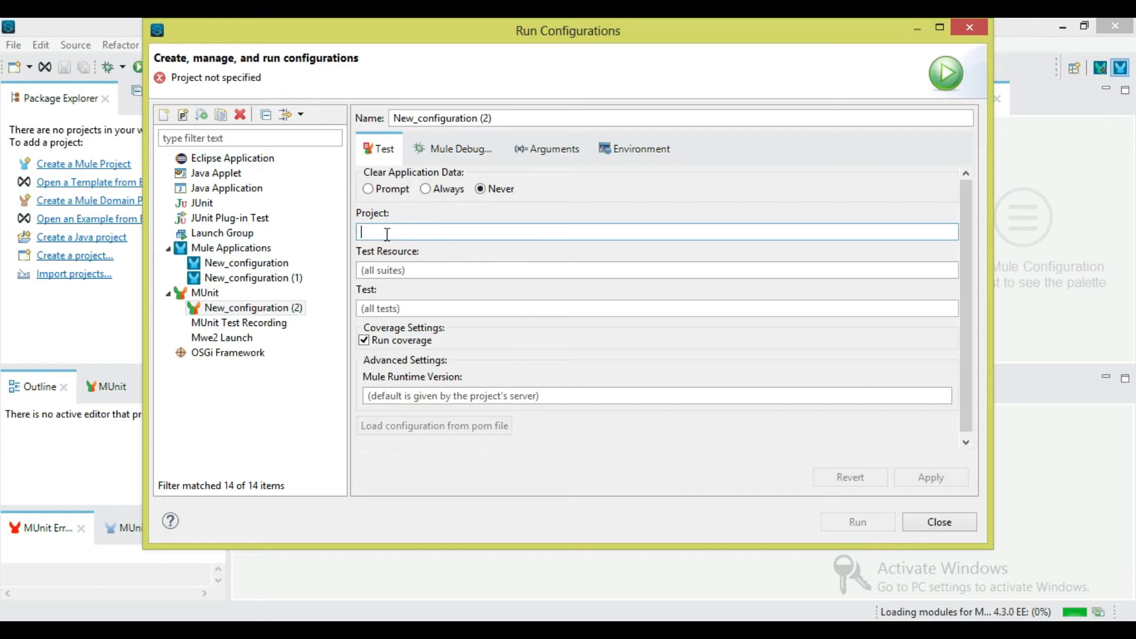
pyautogui.click(406, 270)
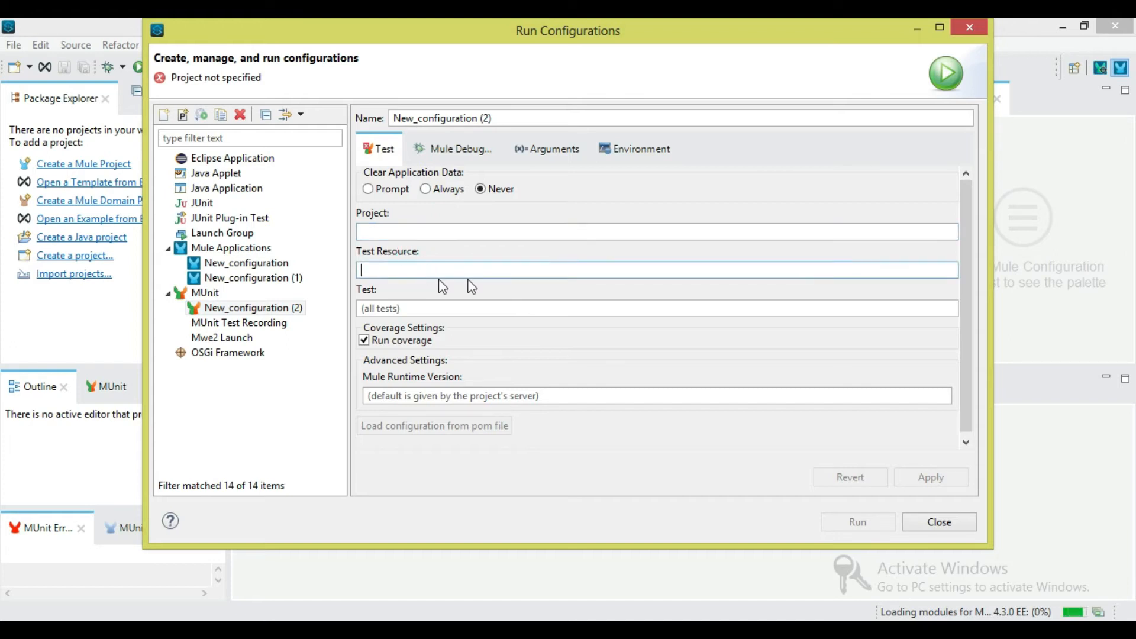
pyautogui.click(467, 302)
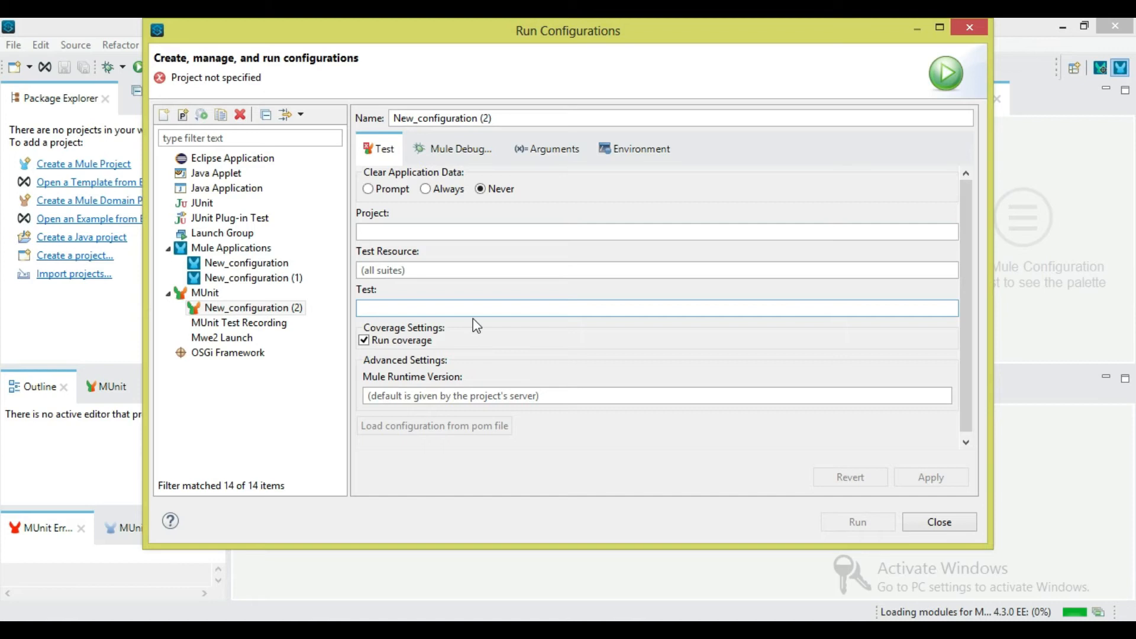
pyautogui.click(630, 148)
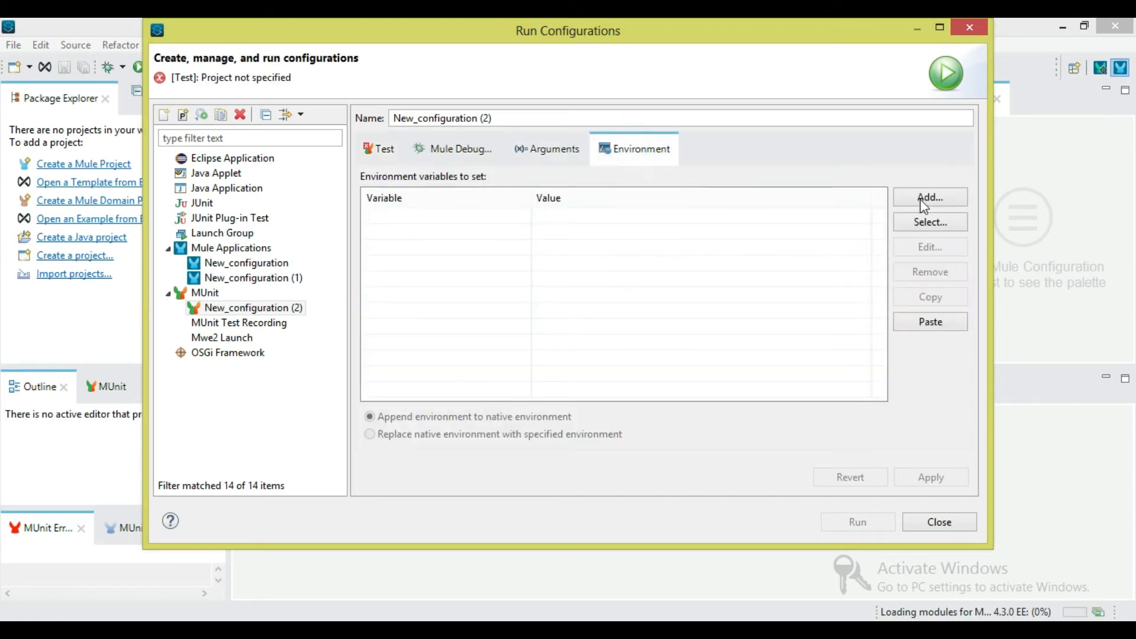
pyautogui.click(941, 522)
# - Start a new Mule project and enter First Project as the project name
pyautogui.click(22, 46)
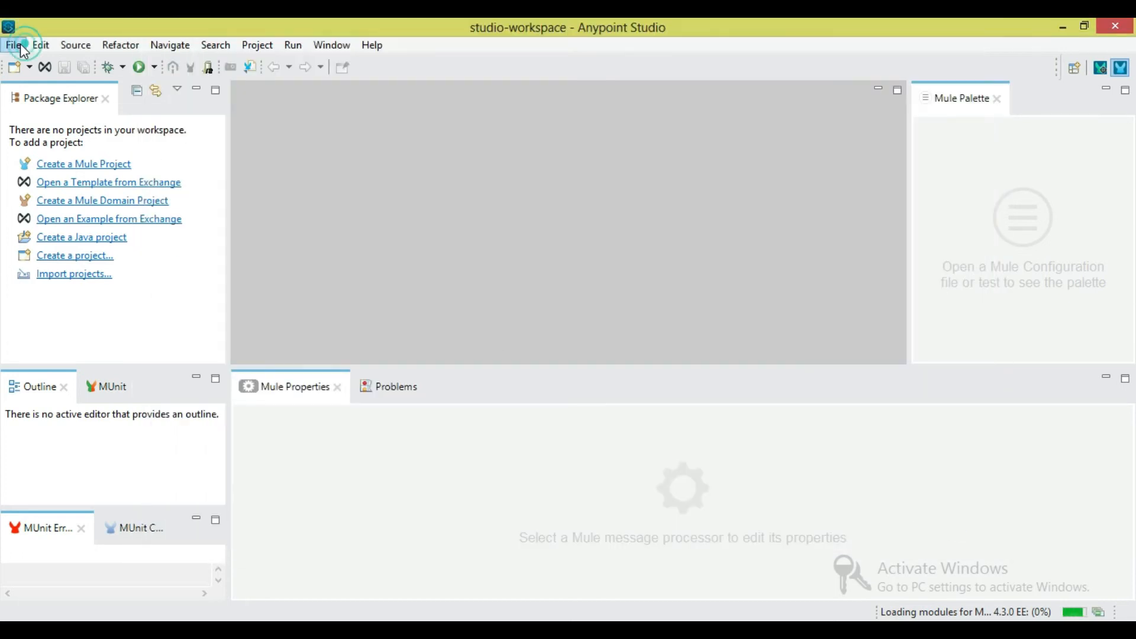
pyautogui.moveTo(36, 67)
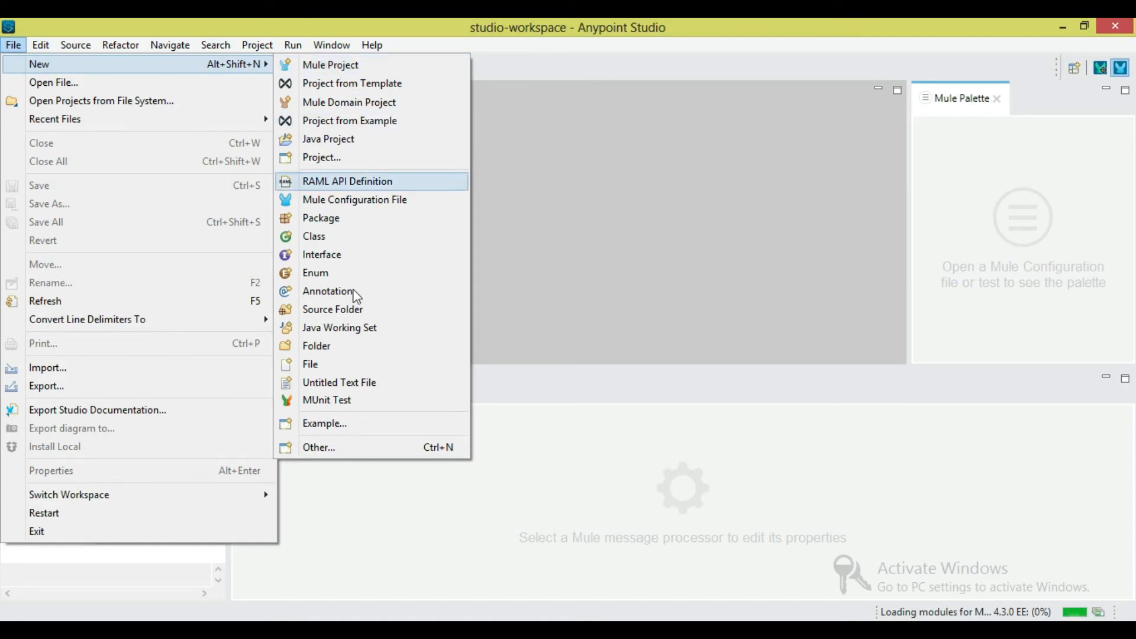
pyautogui.click(385, 76)
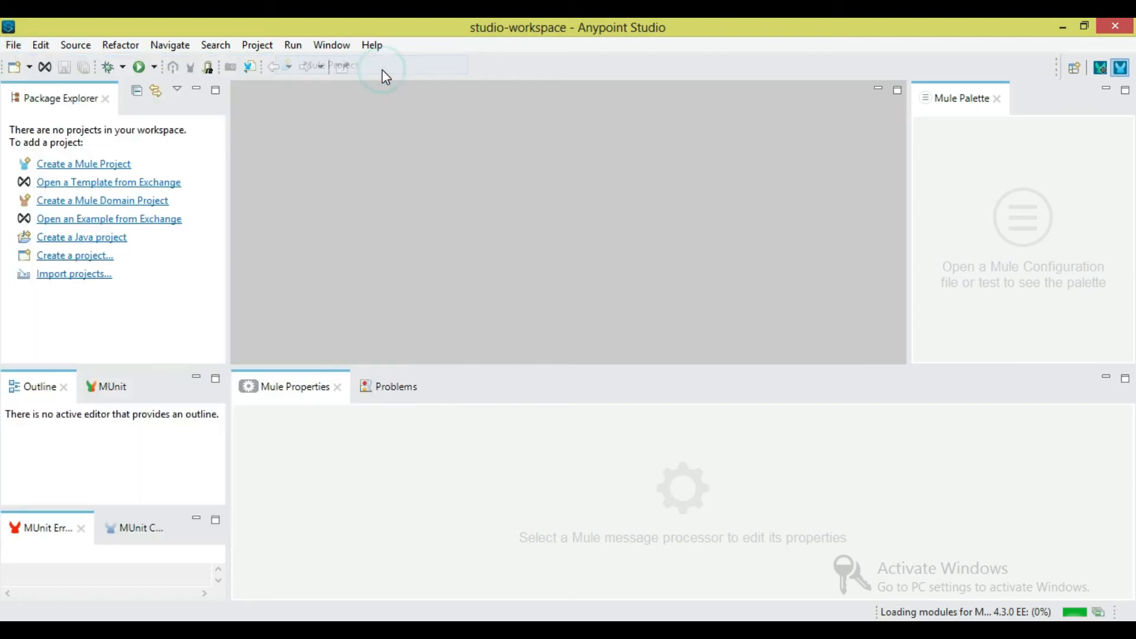
pyautogui.click(388, 132)
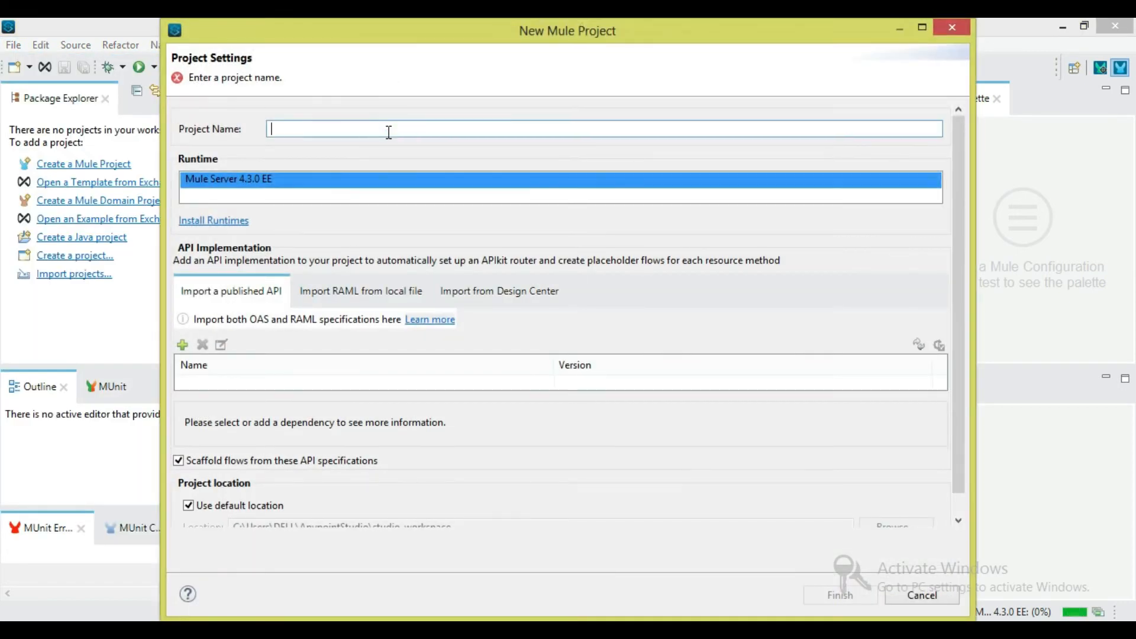
pyautogui.write('First ')
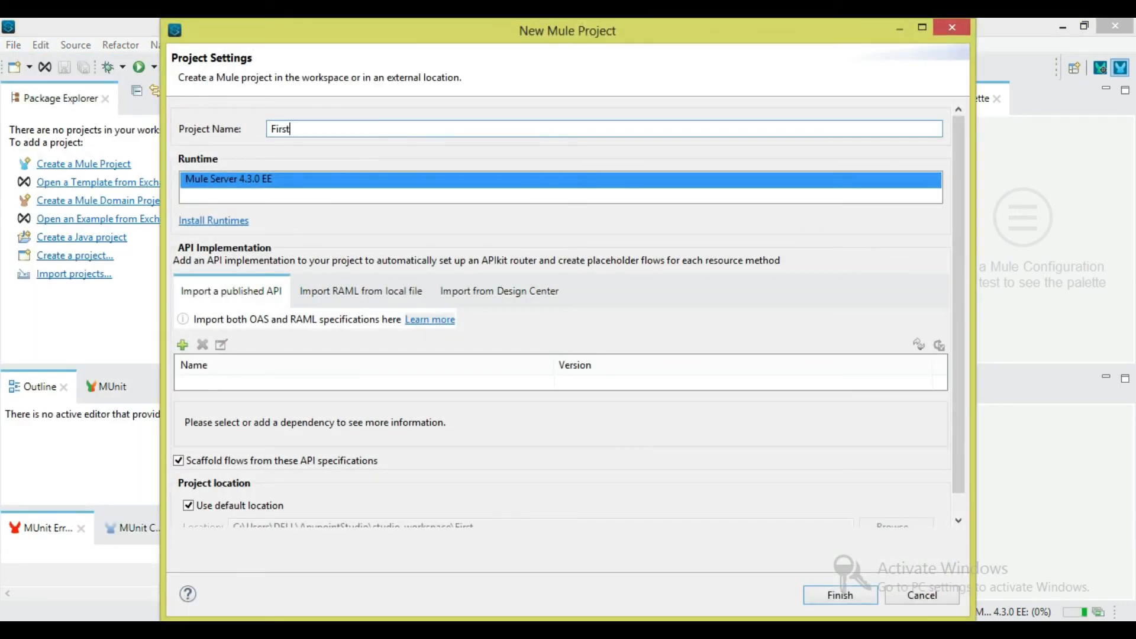
pyautogui.write('Project')
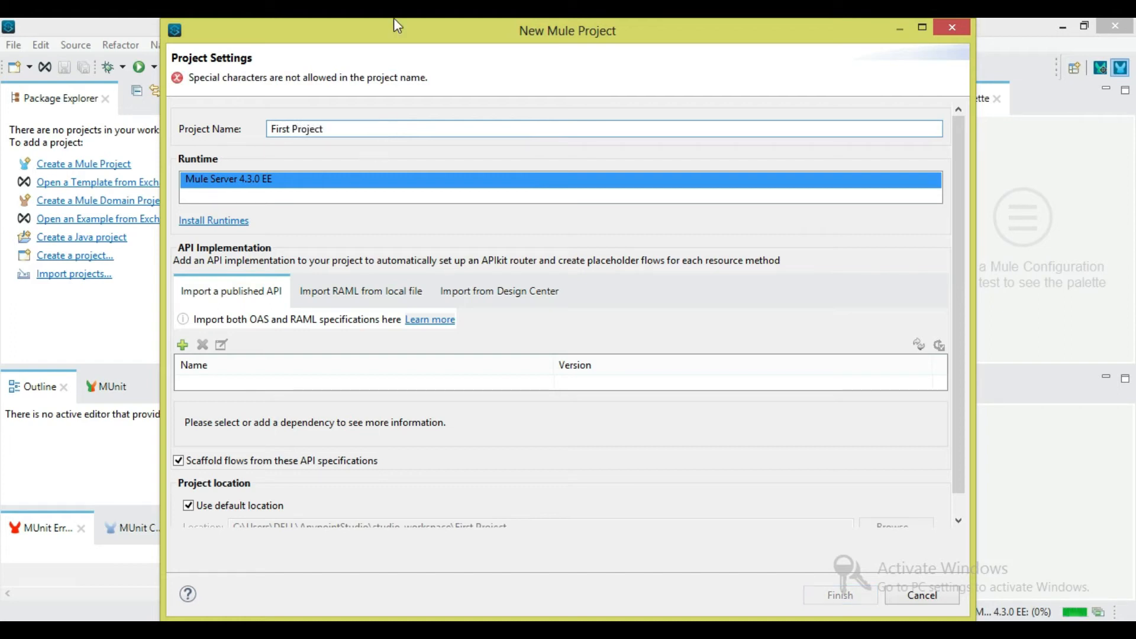
# - Examine the project's runtime and the API import options for a local RAML file, Design Center and a published API
pyautogui.click(309, 184)
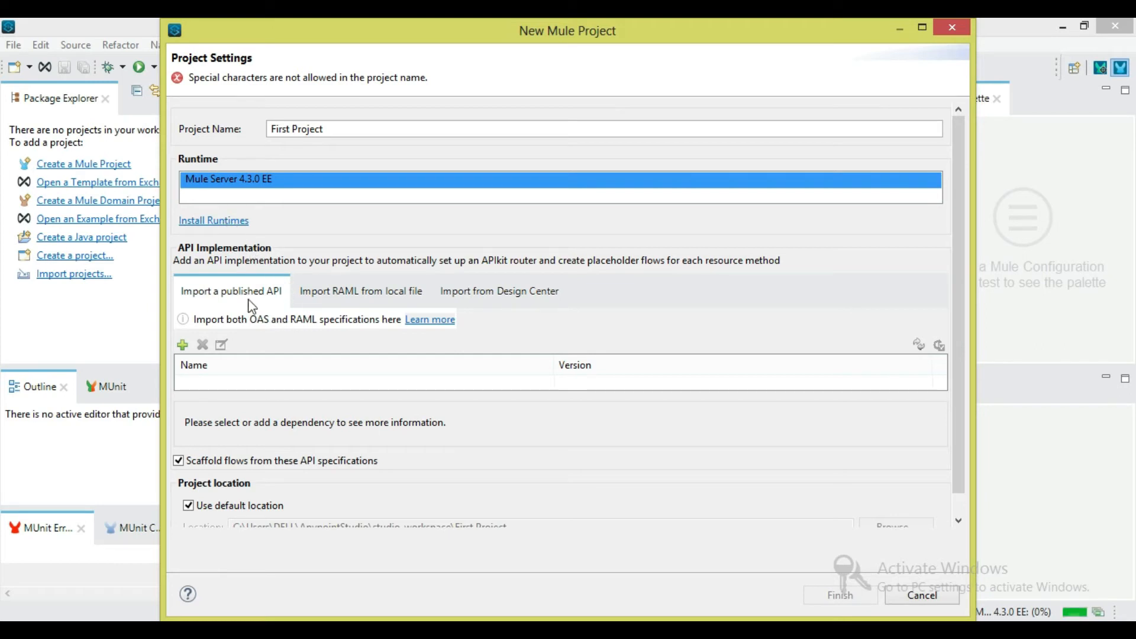
pyautogui.click(356, 292)
pyautogui.click(388, 341)
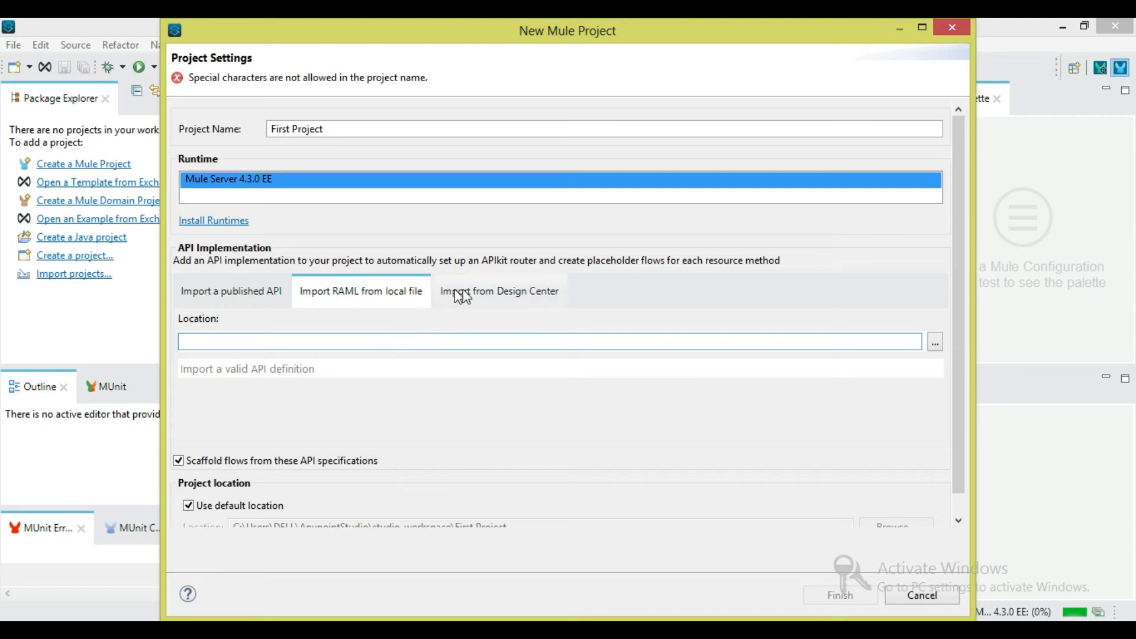
pyautogui.click(934, 345)
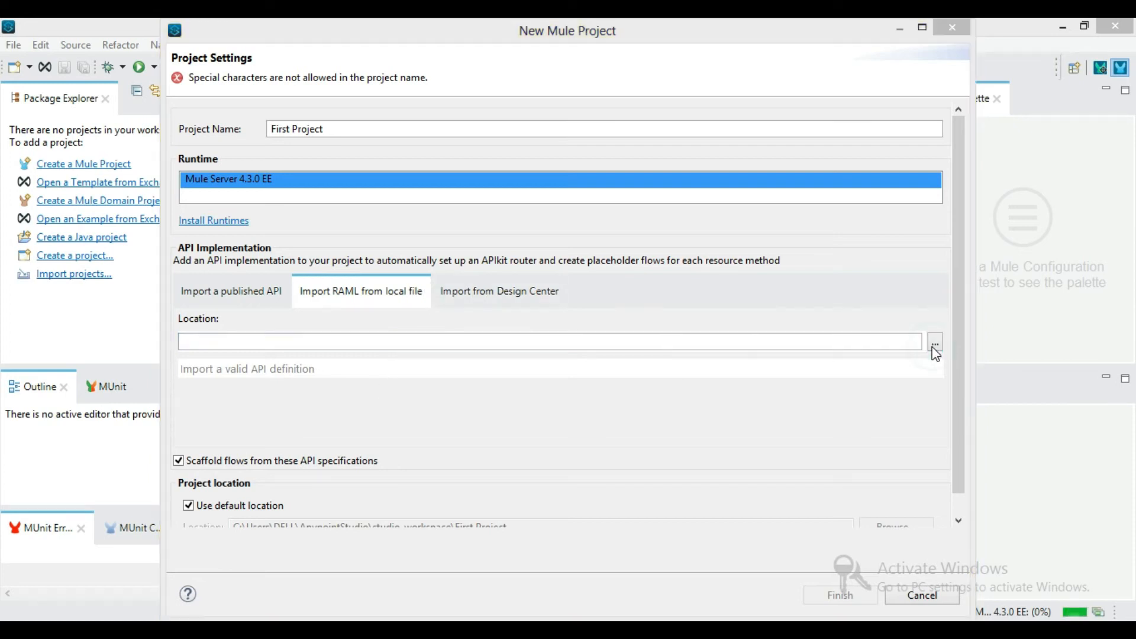
pyautogui.click(688, 422)
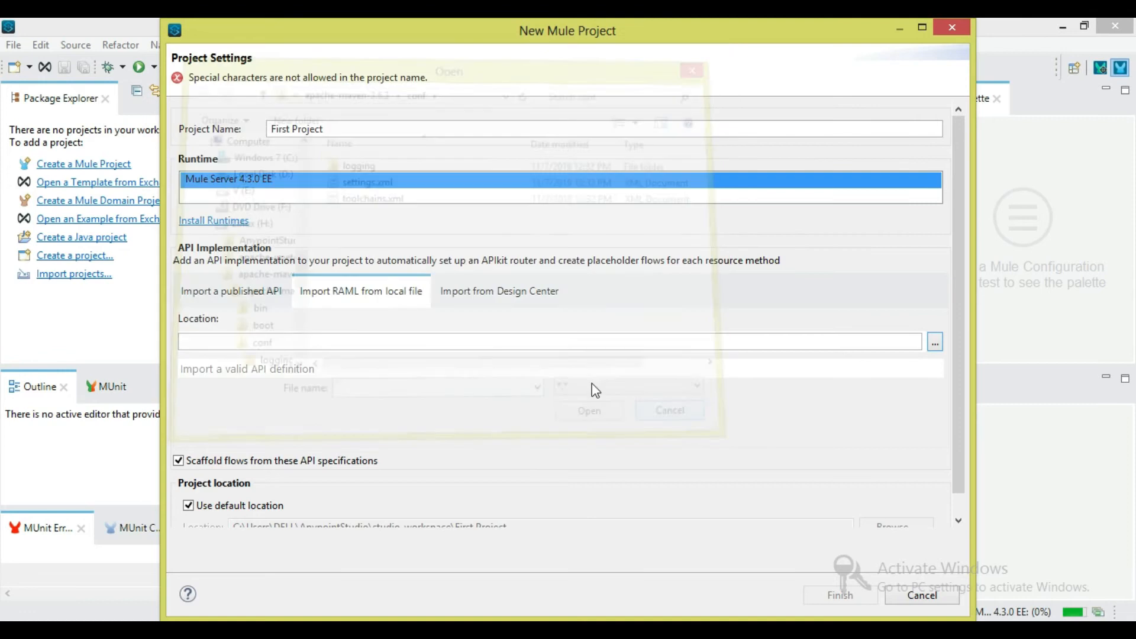
pyautogui.click(515, 300)
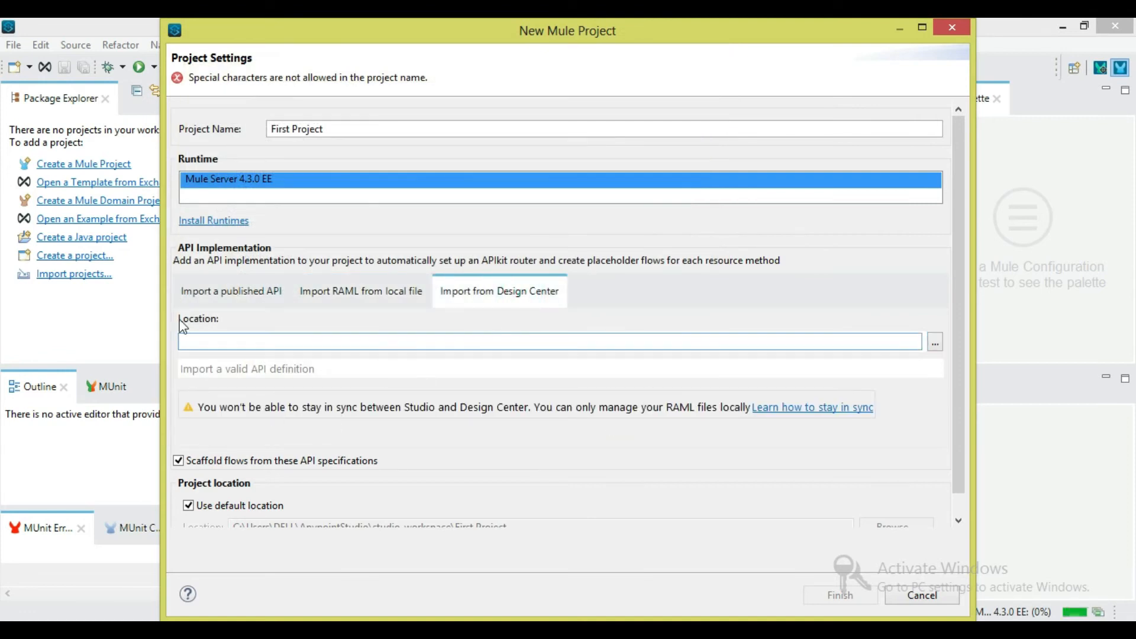
pyautogui.click(213, 291)
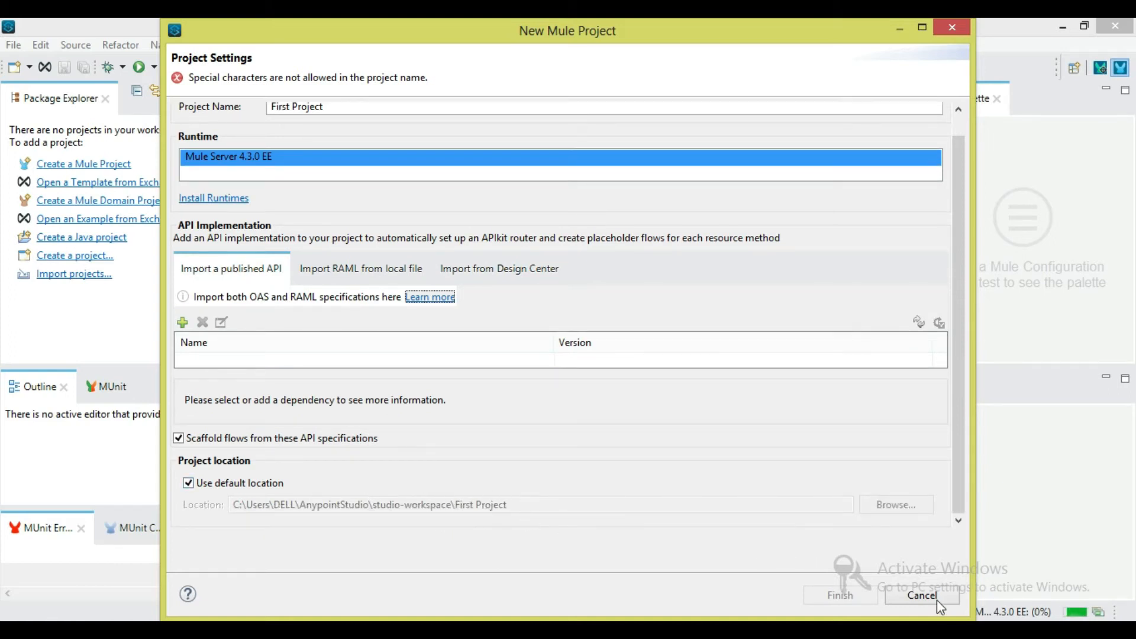
# - Change the project name to firstproject and create the Mule project
pyautogui.scroll(1, 591, 384)
pyautogui.click(336, 128)
pyautogui.click(293, 129)
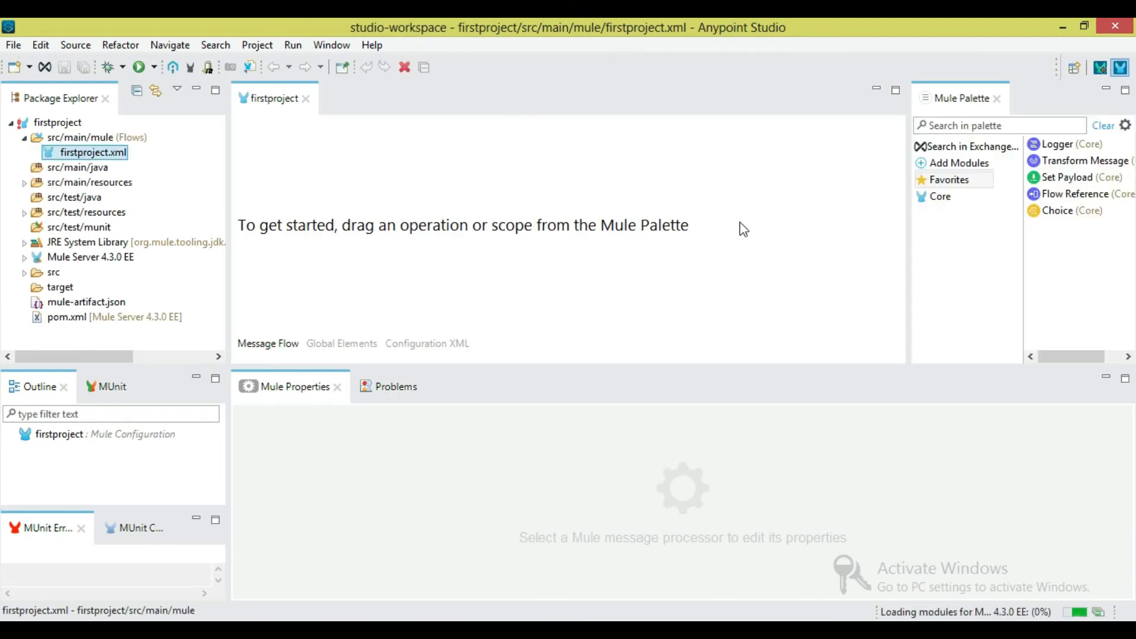
# - Show the Core components in the Mule Palette
pyautogui.click(961, 198)
pyautogui.click(964, 201)
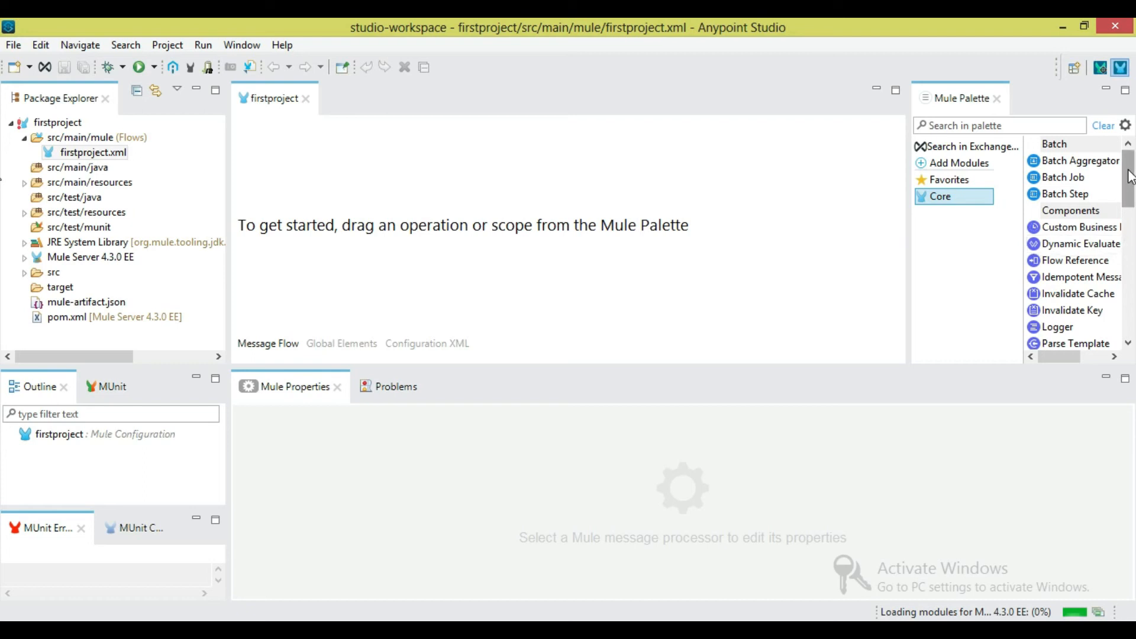
# - Examine the remaining Core palette components and the contents of the project's src/main/resources and src/test/resources folders
pyautogui.moveTo(1128, 173); pyautogui.dragTo(1132, 305)
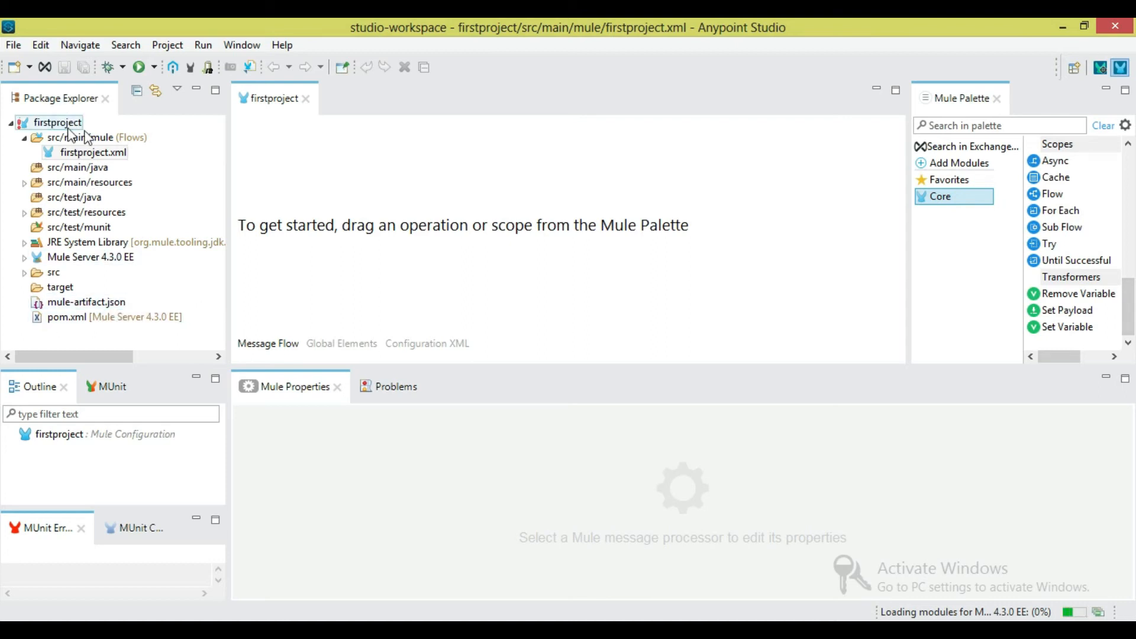
pyautogui.click(61, 169)
pyautogui.click(24, 184)
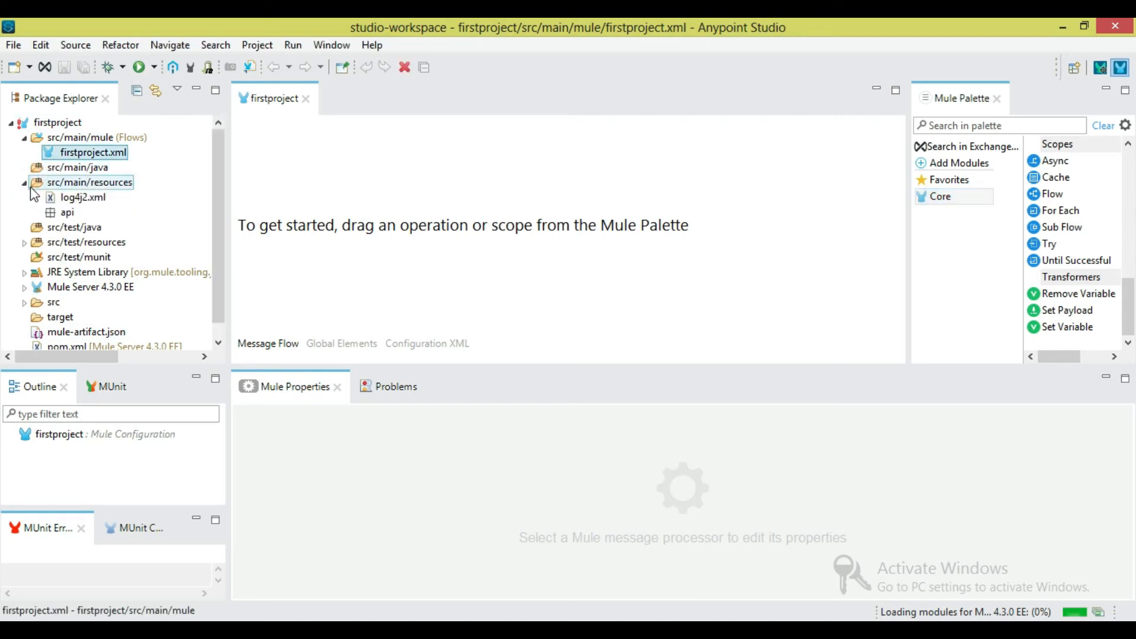
pyautogui.click(24, 184)
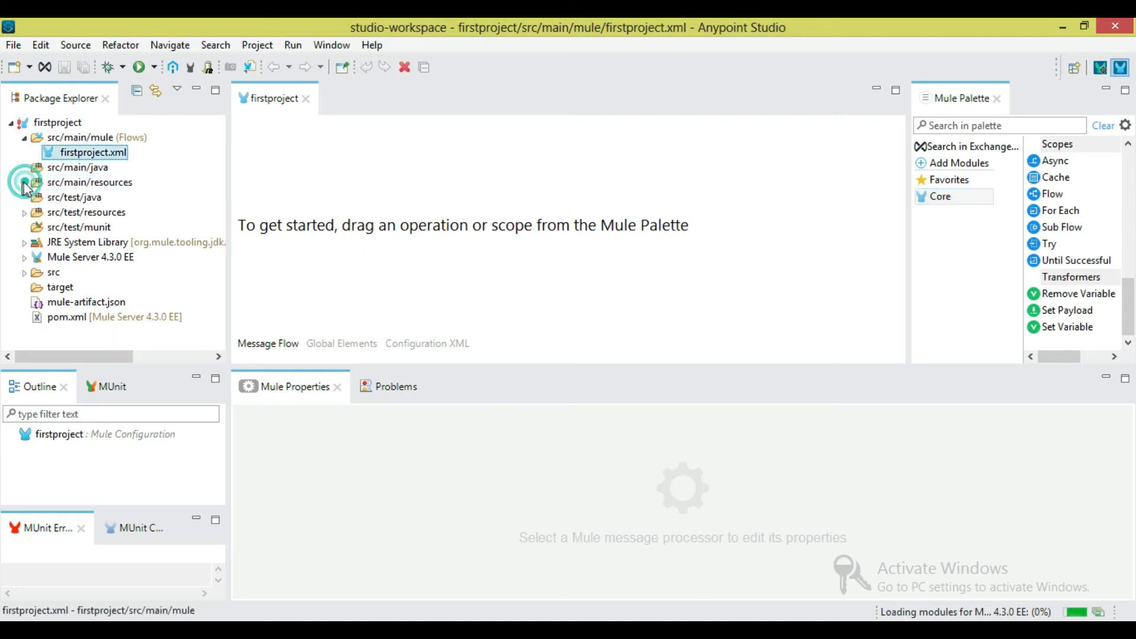
pyautogui.click(24, 213)
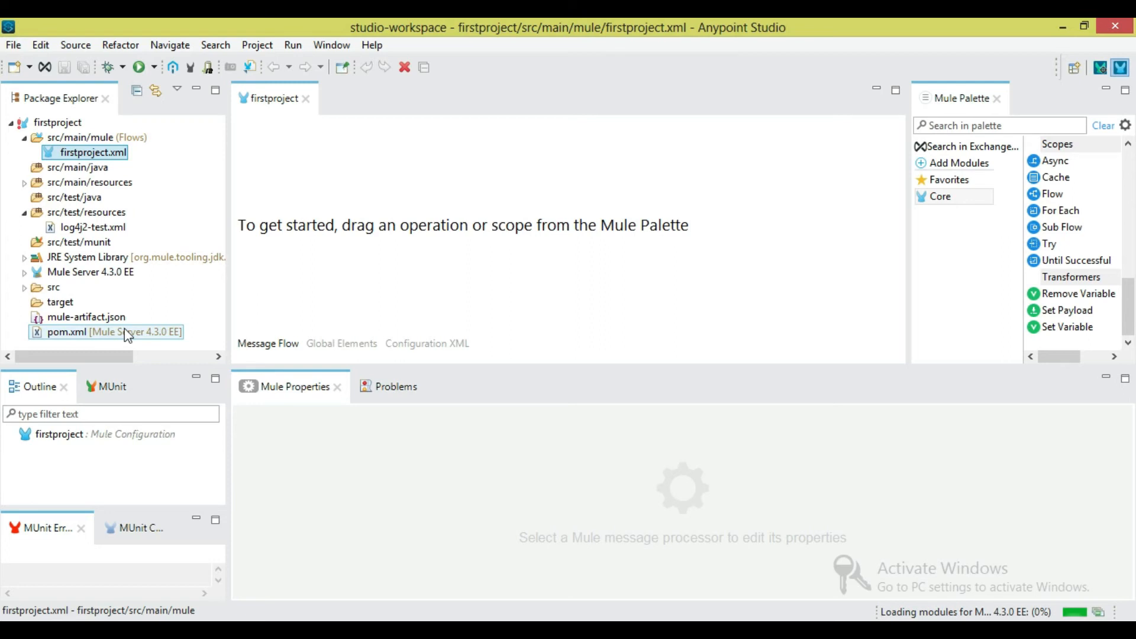
# - Examine the API Manager preferences, check the validation of the environment credentials, and view the Anypoint Platform region settings
pyautogui.click(330, 45)
pyautogui.click(384, 190)
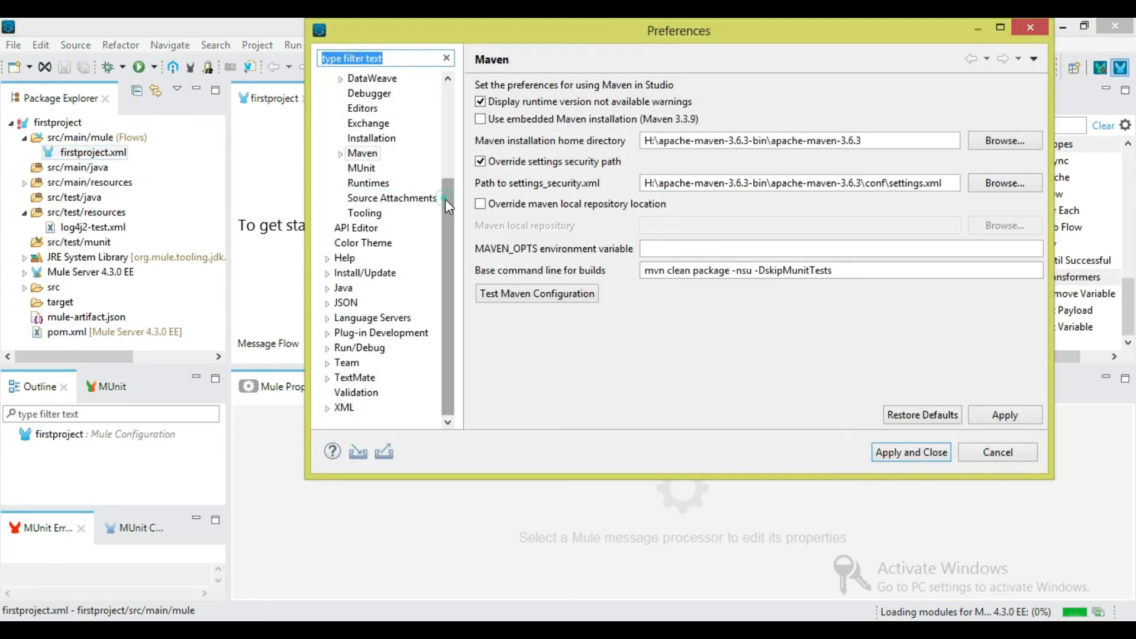
pyautogui.scroll(3, 445, 198)
pyautogui.click(386, 142)
pyautogui.click(558, 210)
pyautogui.click(618, 232)
pyautogui.click(601, 212)
pyautogui.click(619, 232)
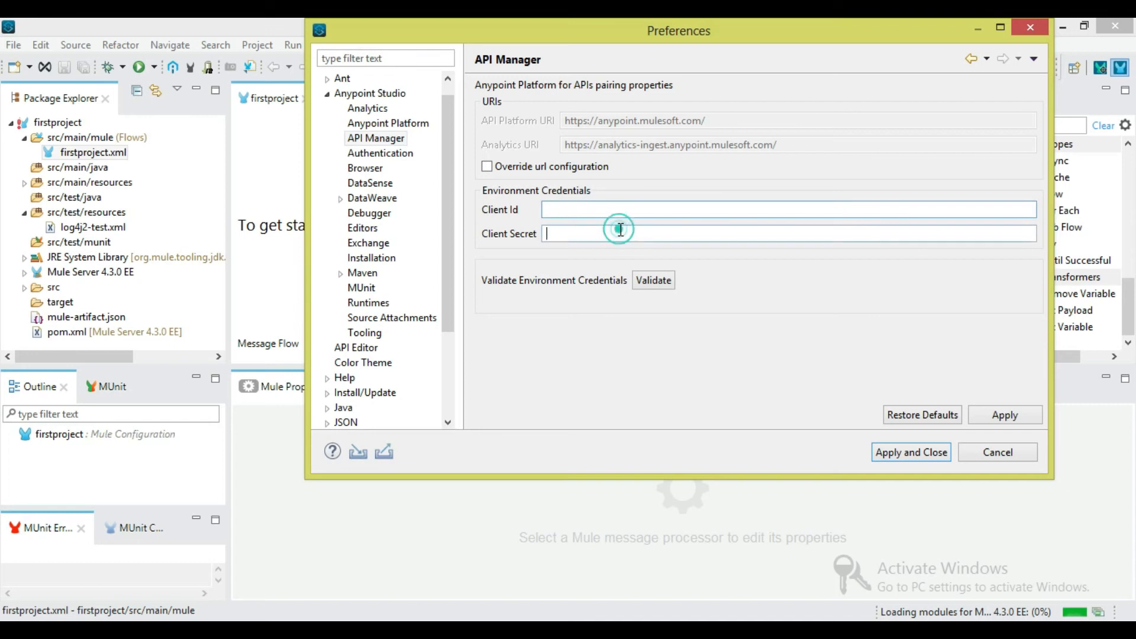
pyautogui.click(653, 281)
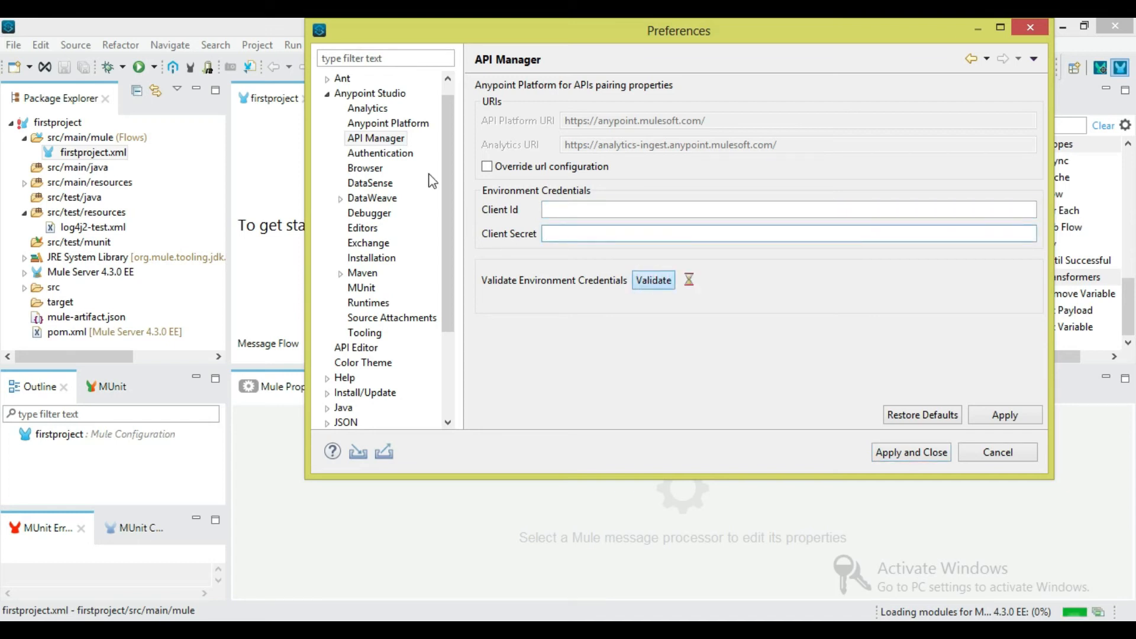
pyautogui.click(401, 124)
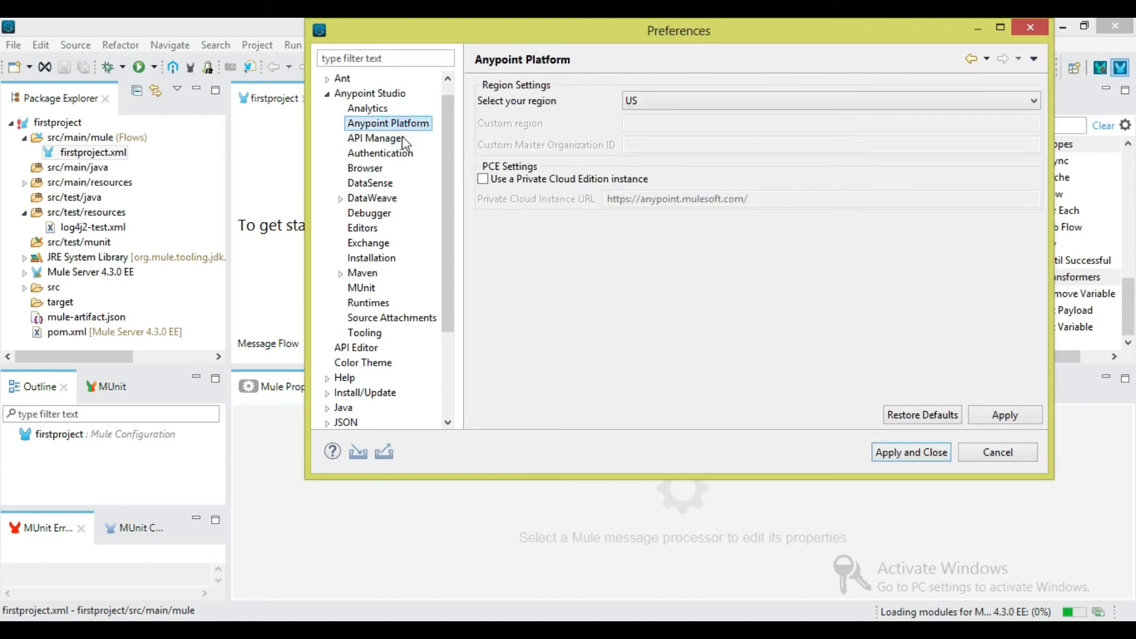
# - In the Authentication preferences, set the login method to External identity with organization domain /org-domain-here, then leave the preferences
pyautogui.click(401, 153)
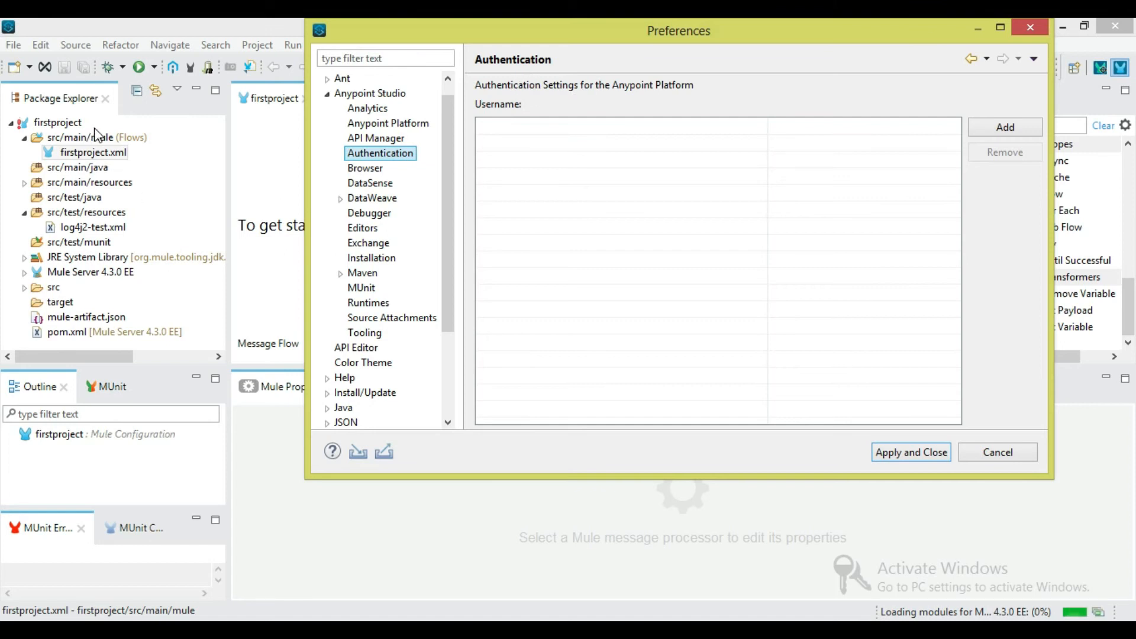
pyautogui.click(997, 131)
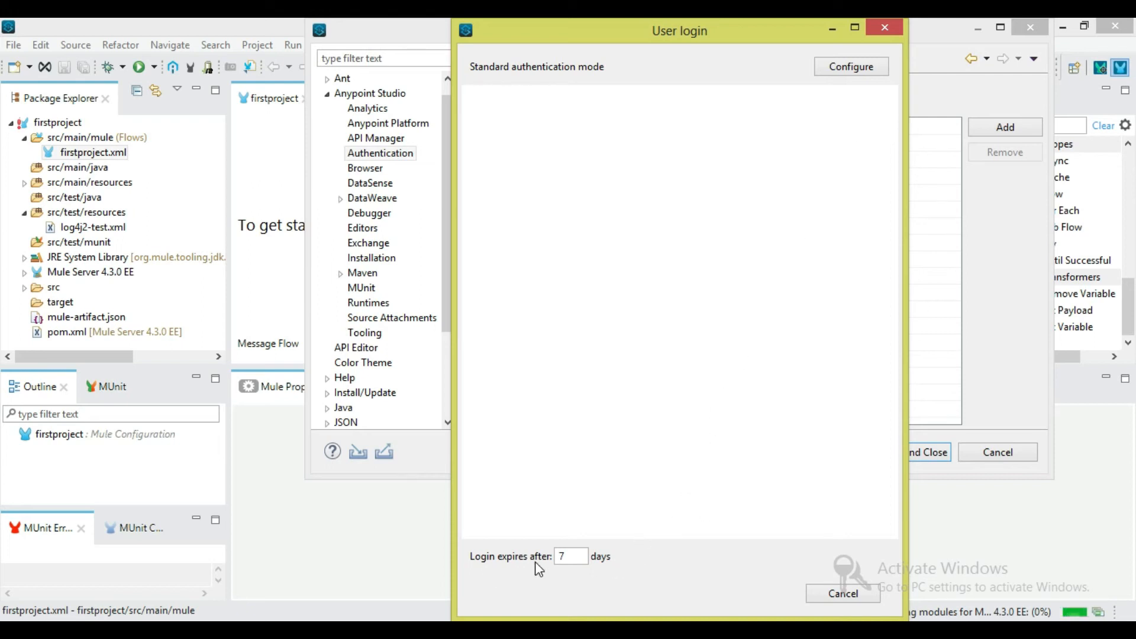
pyautogui.click(865, 66)
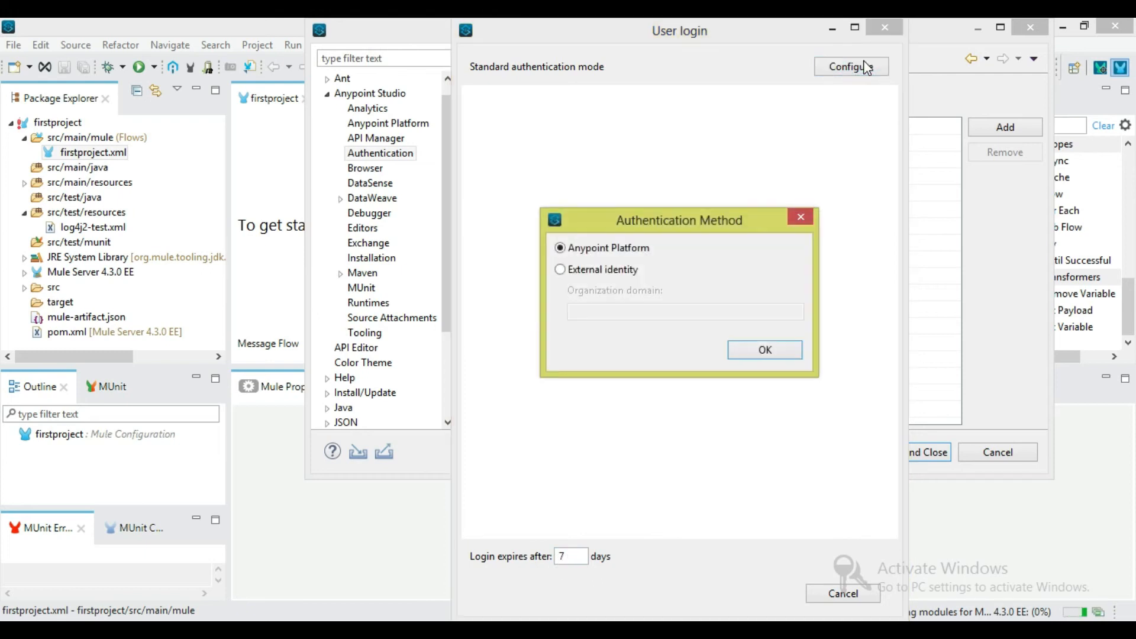
pyautogui.click(603, 270)
pyautogui.click(627, 311)
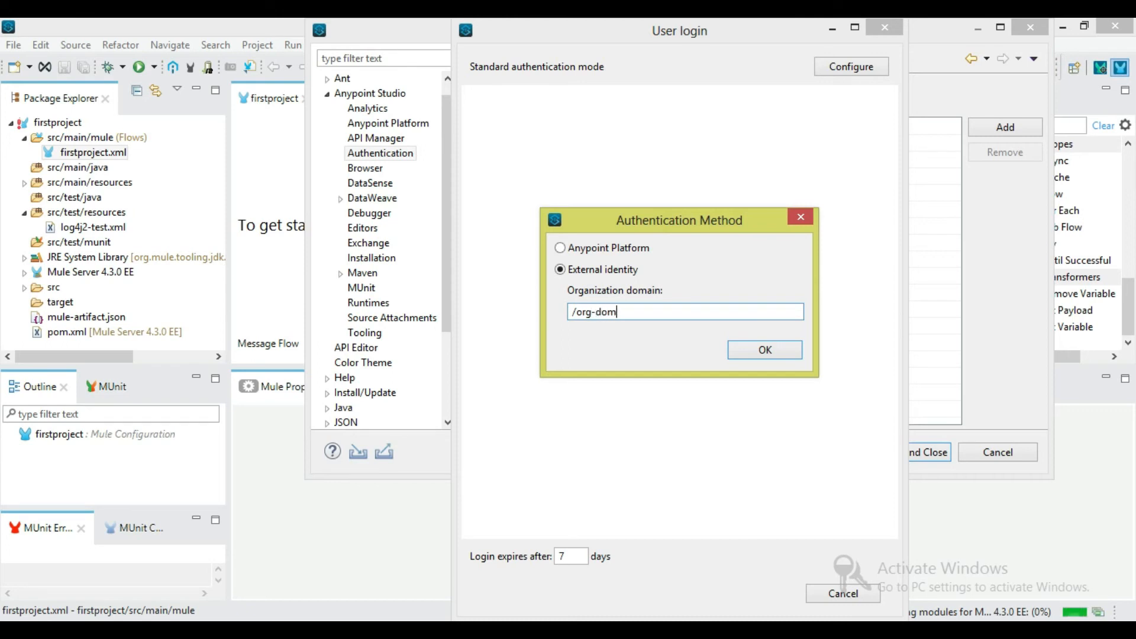
pyautogui.write('-')
pyautogui.click(738, 354)
pyautogui.click(1012, 453)
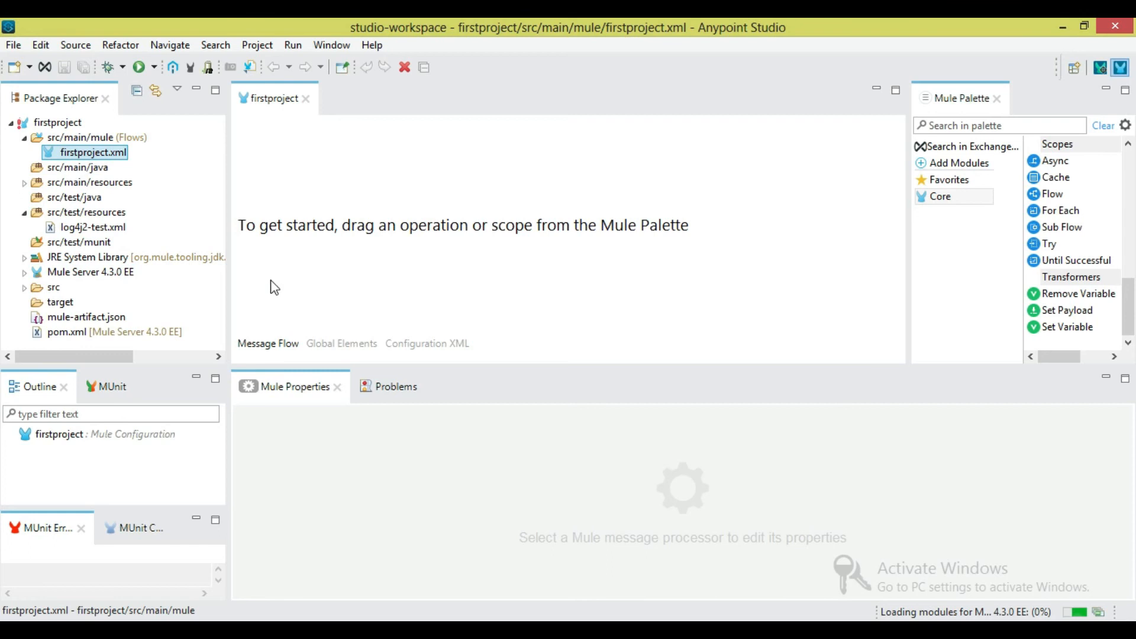
# - Examine the global elements and configuration XML of firstproject, return to its message flow, and look at the Exchange login window
pyautogui.click(365, 346)
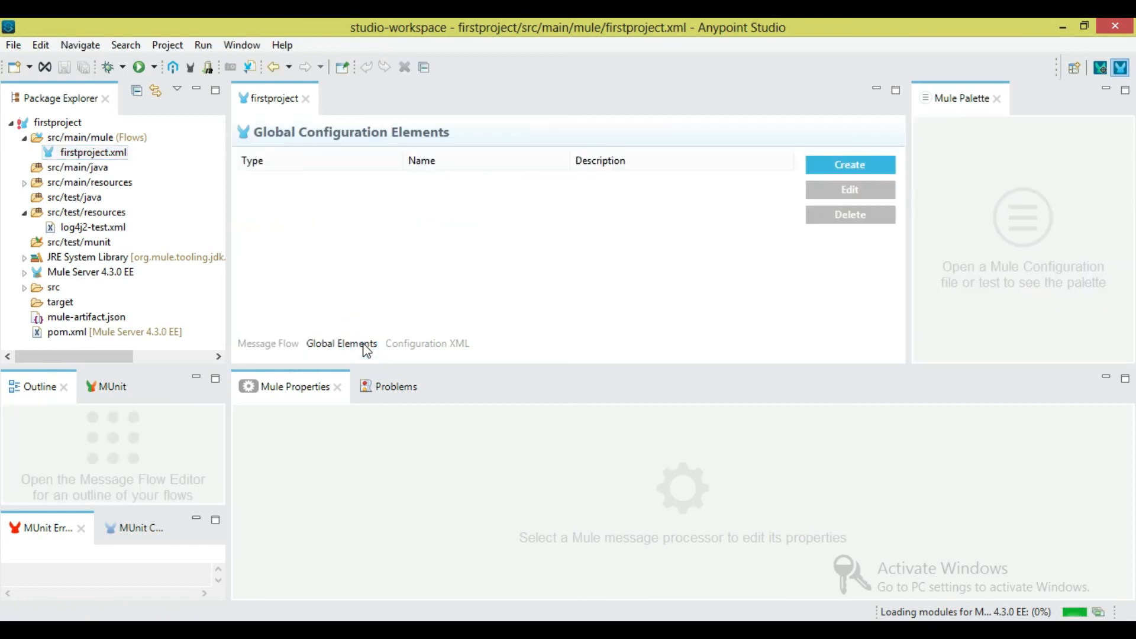
pyautogui.click(439, 349)
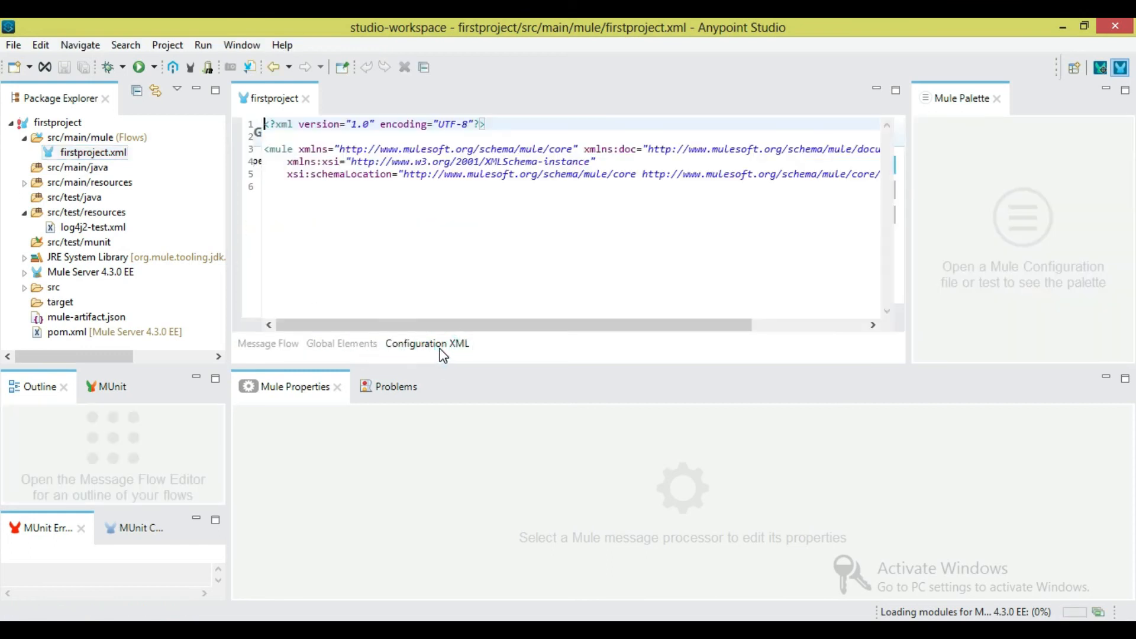
pyautogui.click(287, 344)
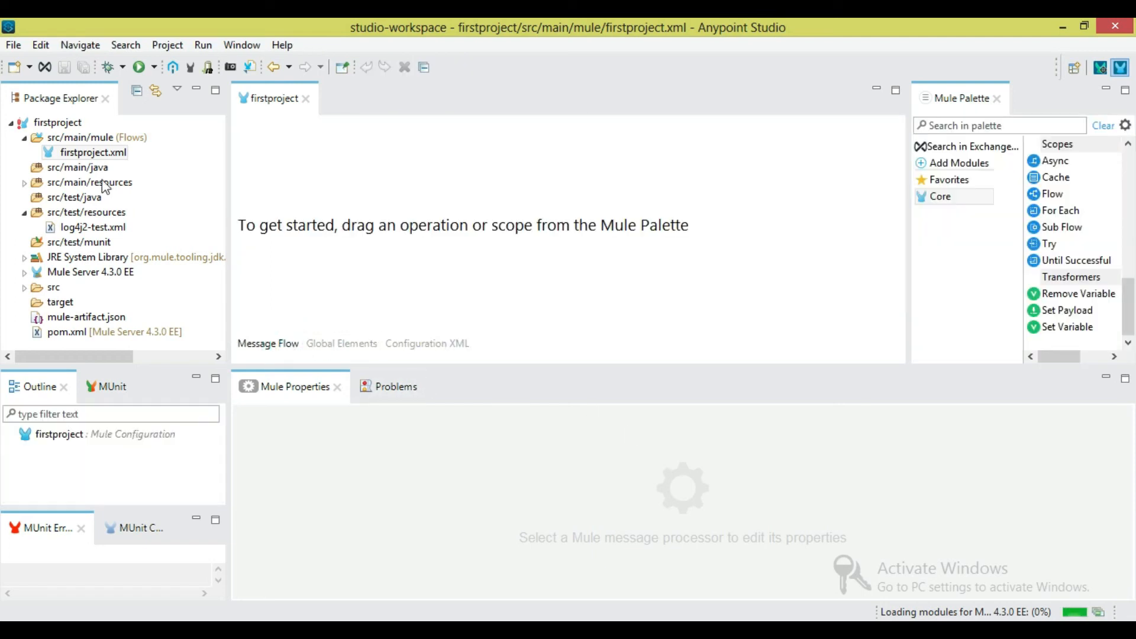
pyautogui.click(47, 67)
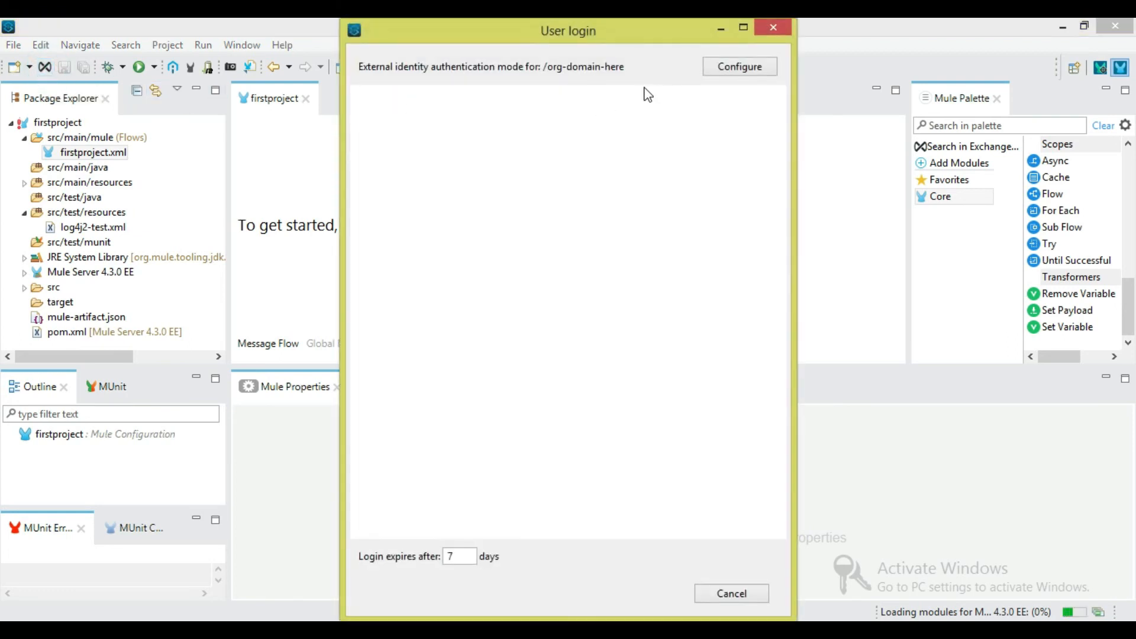
pyautogui.click(761, 593)
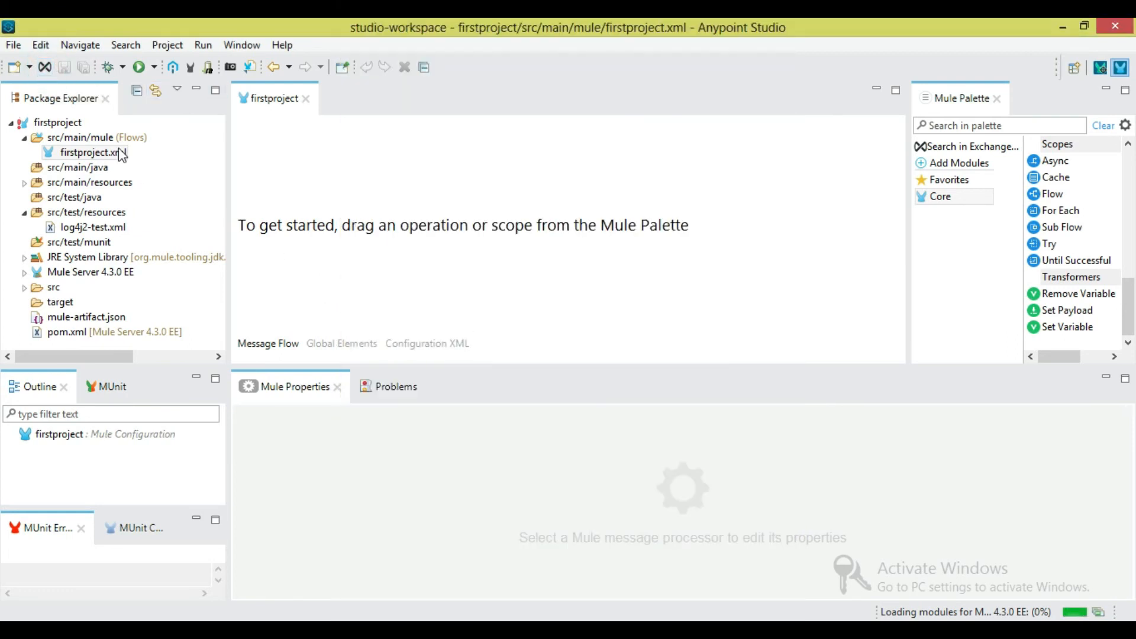
# - Examine the import of an Anypoint Studio project from File System, including the project root folder selection, and leave without importing
pyautogui.click(17, 46)
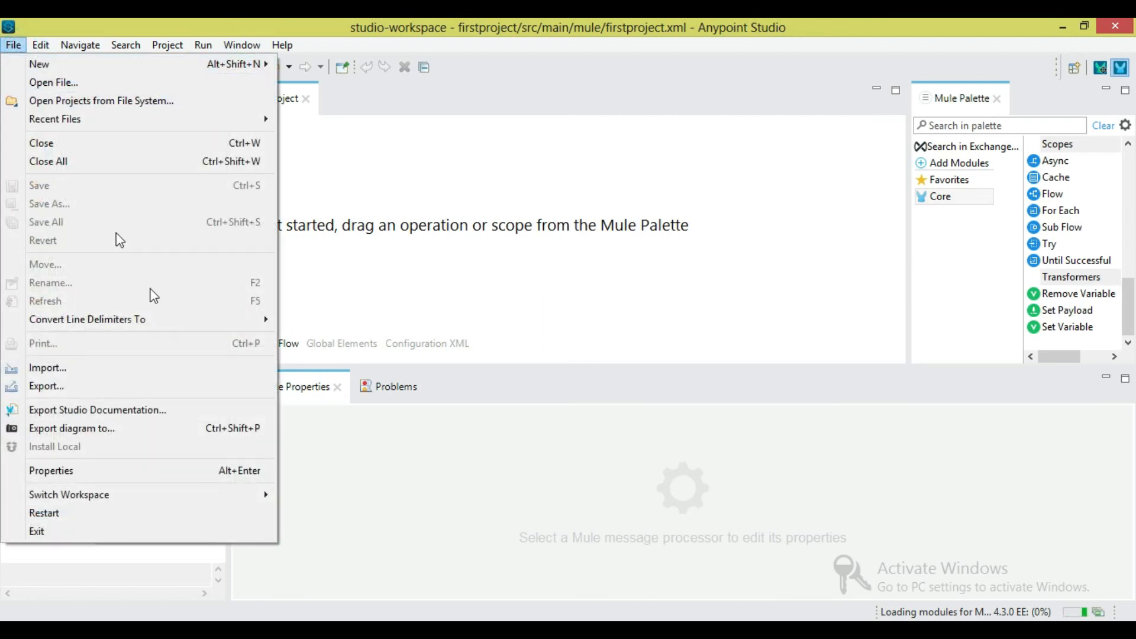
pyautogui.click(188, 366)
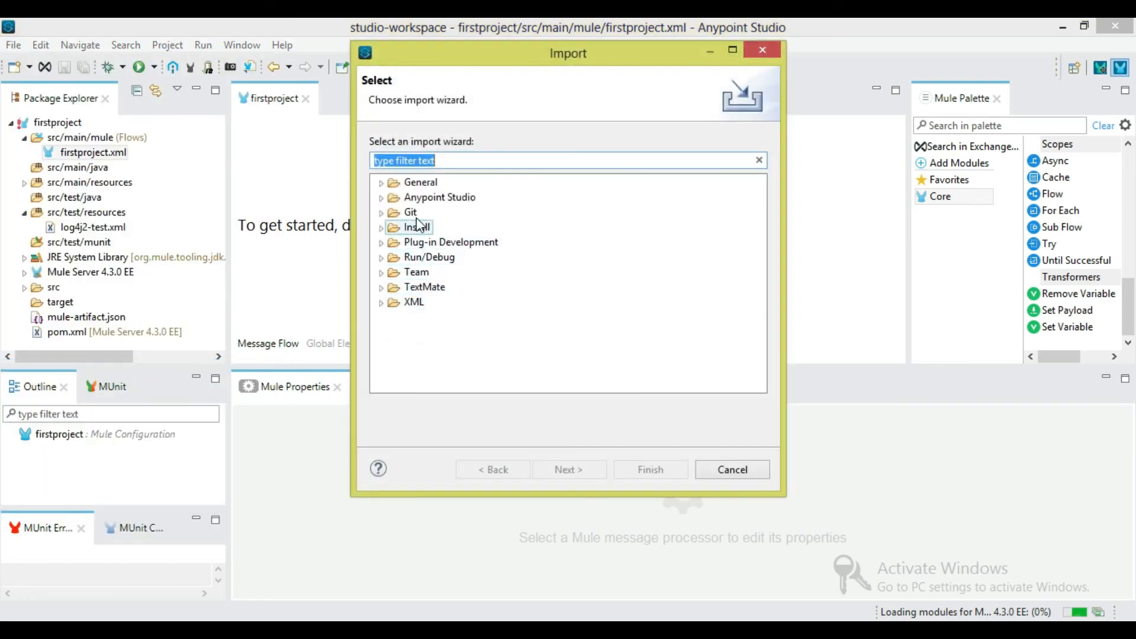
pyautogui.click(381, 198)
pyautogui.click(513, 212)
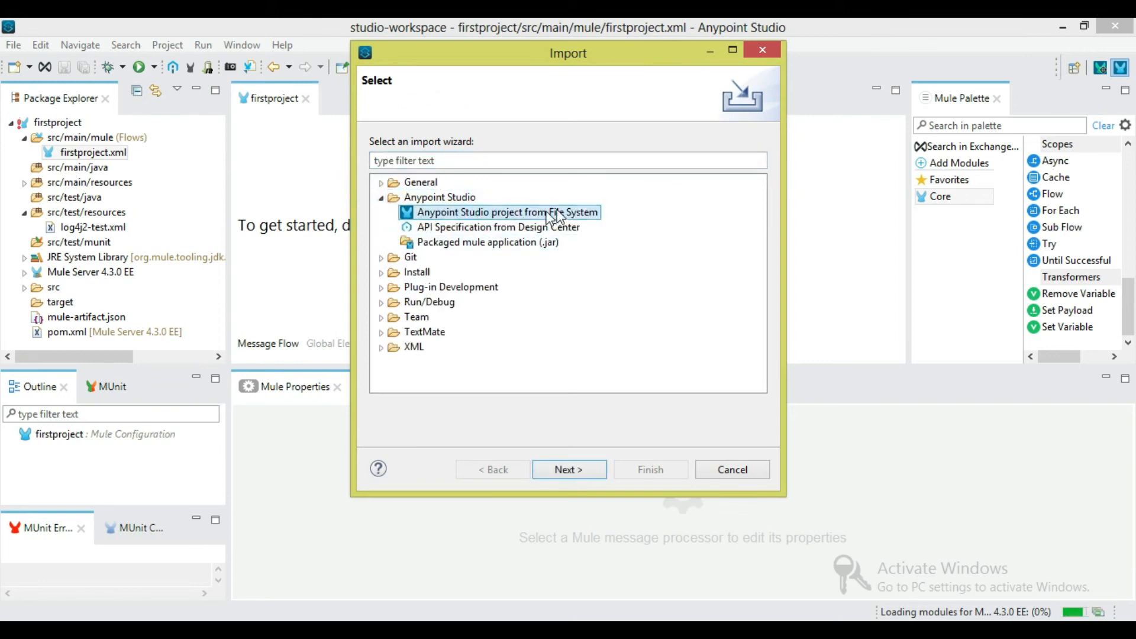
pyautogui.click(587, 474)
pyautogui.click(755, 152)
pyautogui.doubleClick(680, 184)
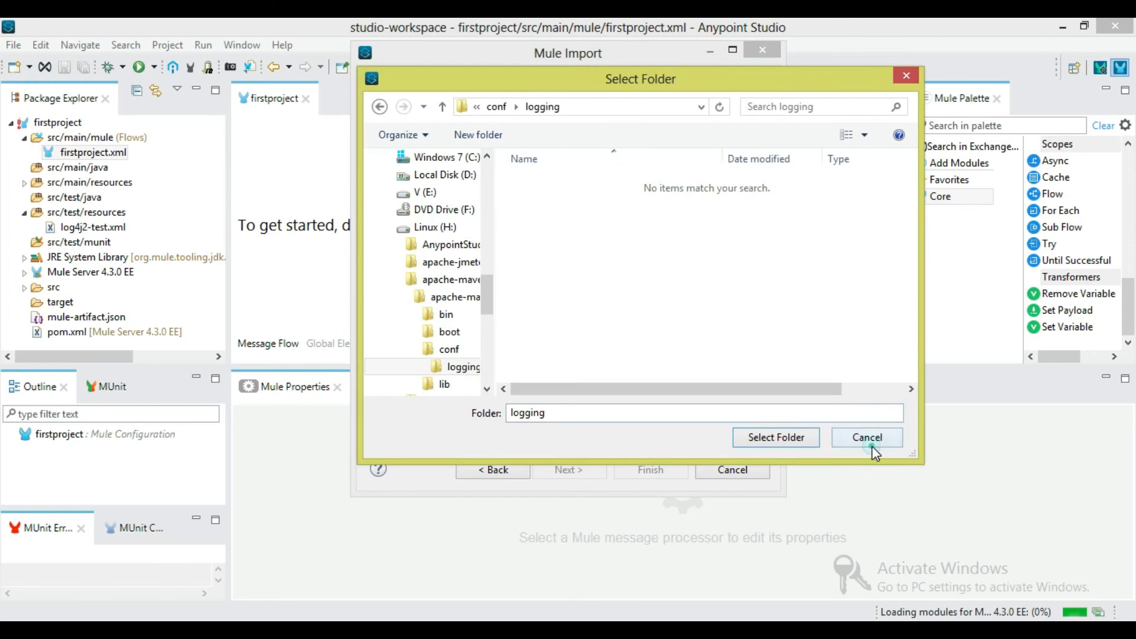
pyautogui.click(873, 448)
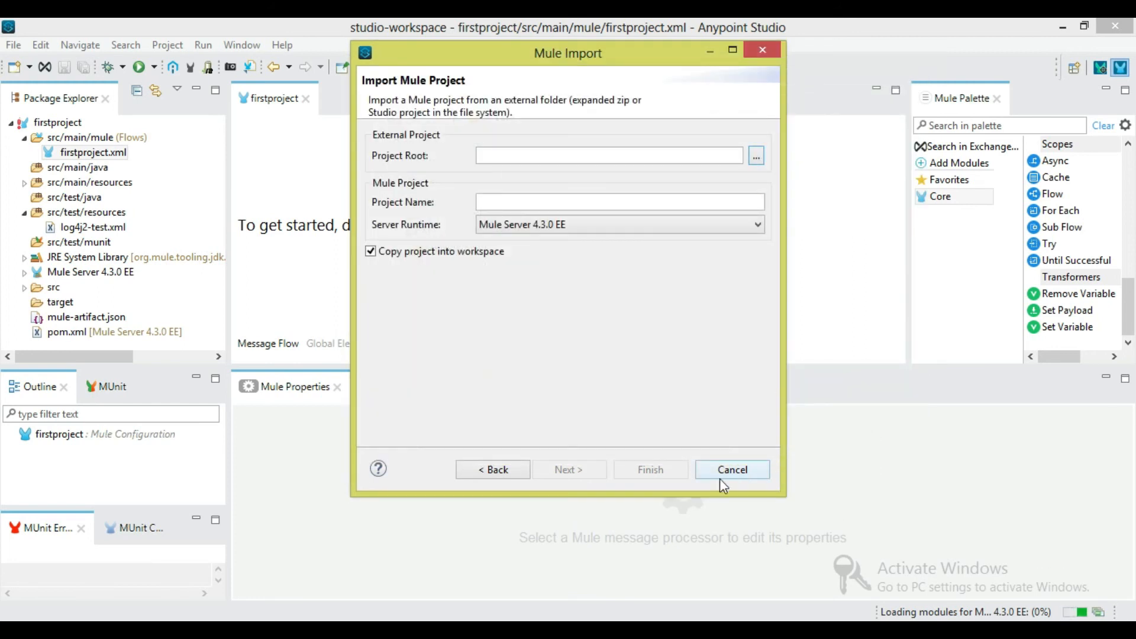
pyautogui.click(758, 467)
pyautogui.click(14, 45)
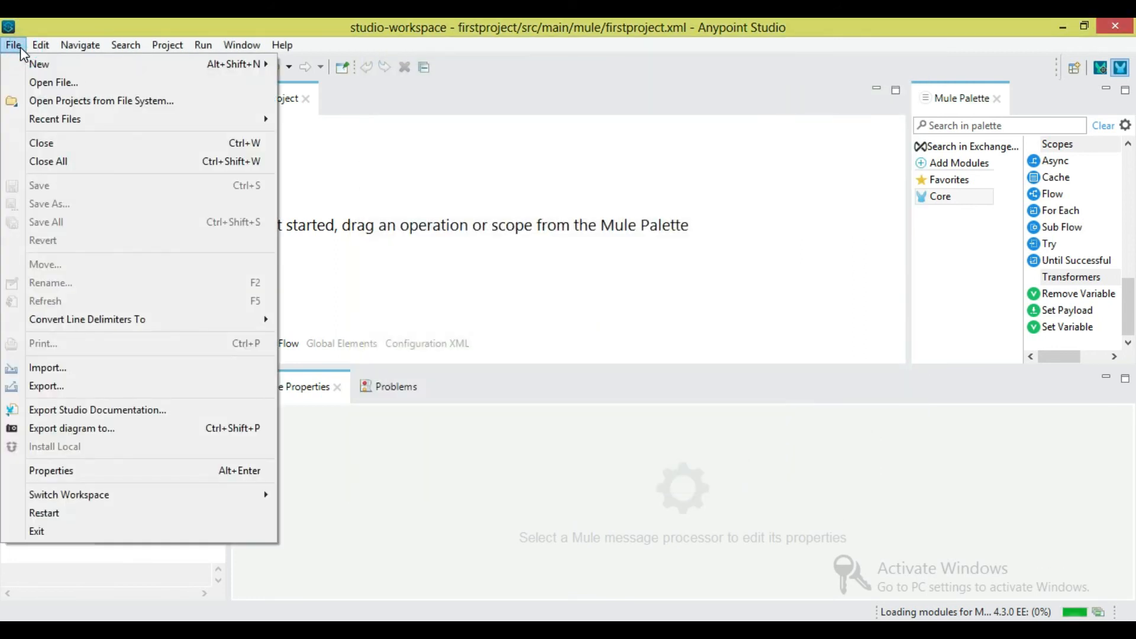
pyautogui.click(48, 385)
pyautogui.press('Escape')
pyautogui.click(62, 127)
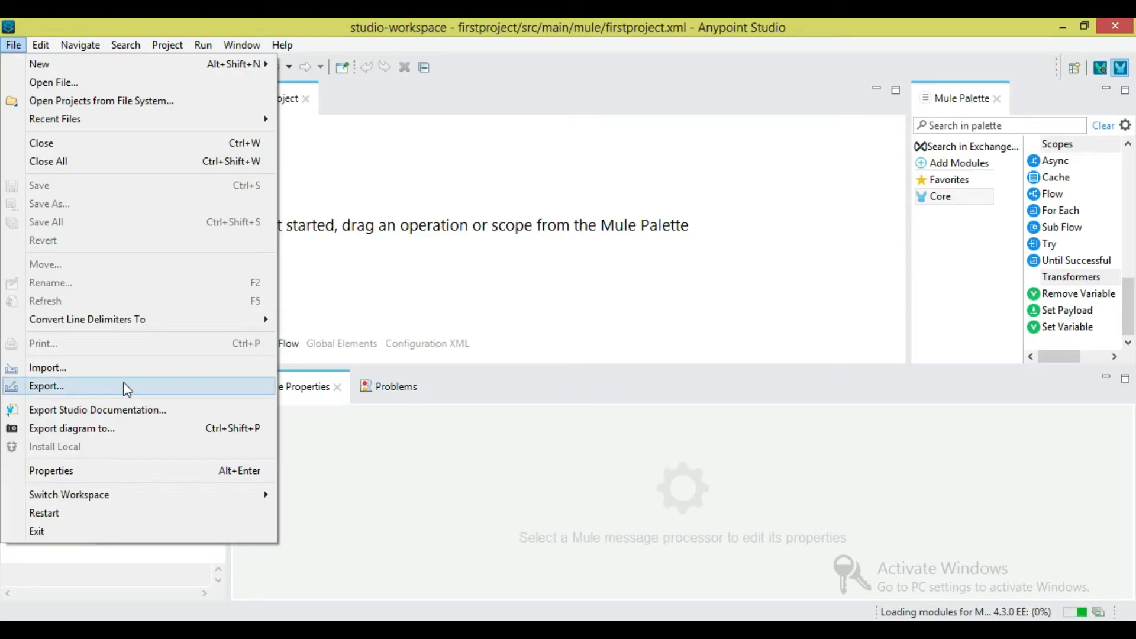
pyautogui.click(122, 385)
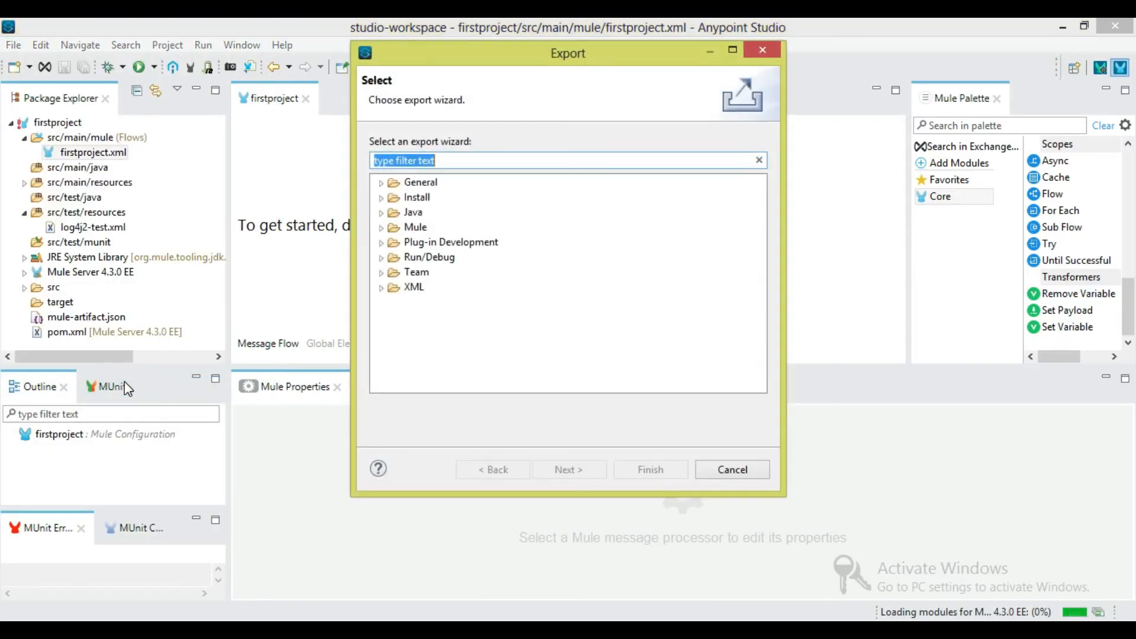
pyautogui.click(755, 469)
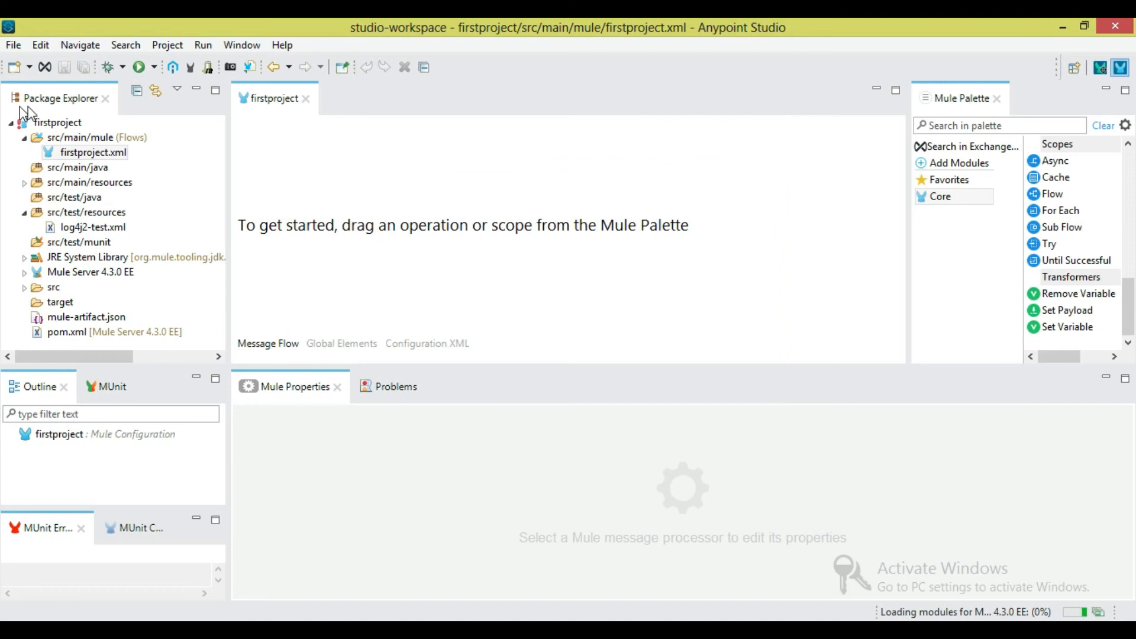
# - Export firstproject as a Mule deployable archive to C:\Users\DELL\firstproject, with project sources attached but without project modules and dependencies
pyautogui.click(62, 124)
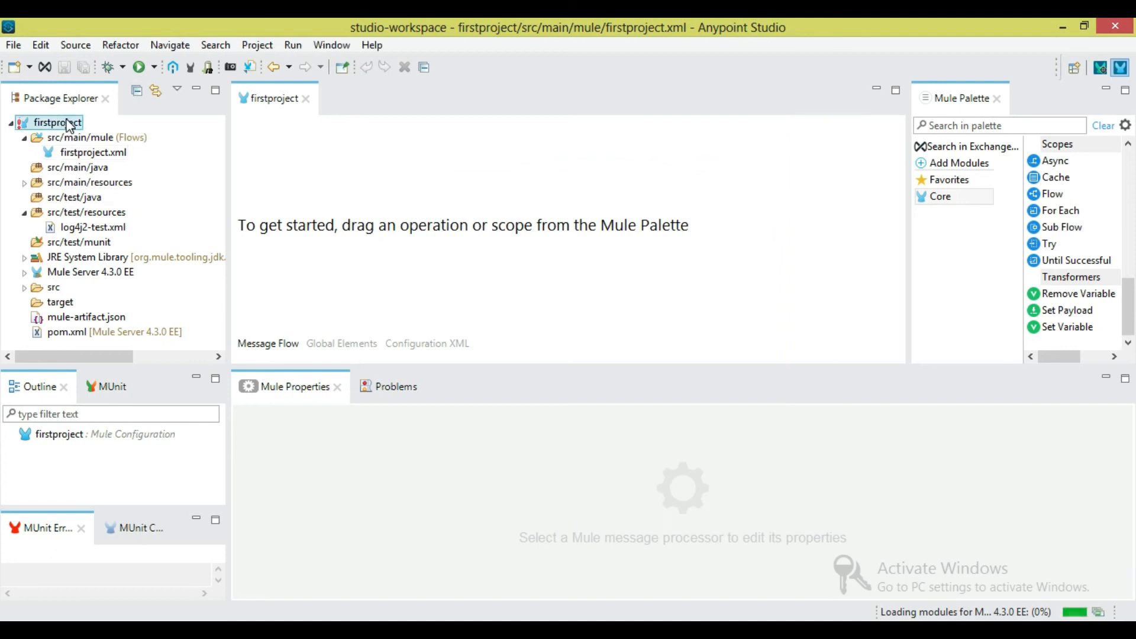
pyautogui.rightClick(70, 126)
pyautogui.click(112, 292)
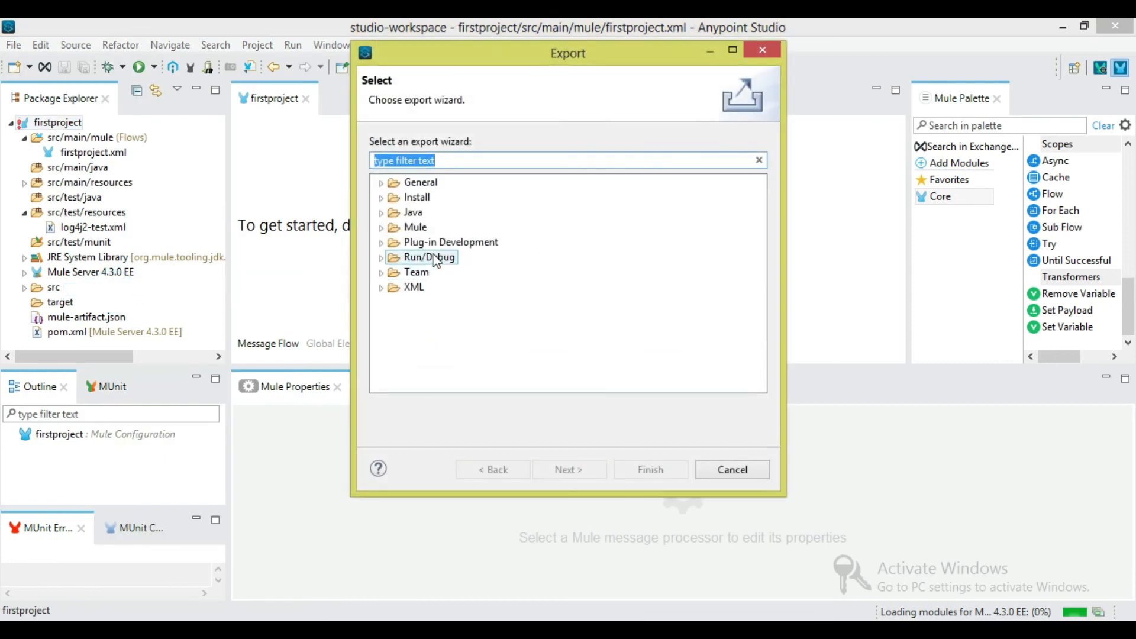
pyautogui.click(381, 228)
pyautogui.click(520, 242)
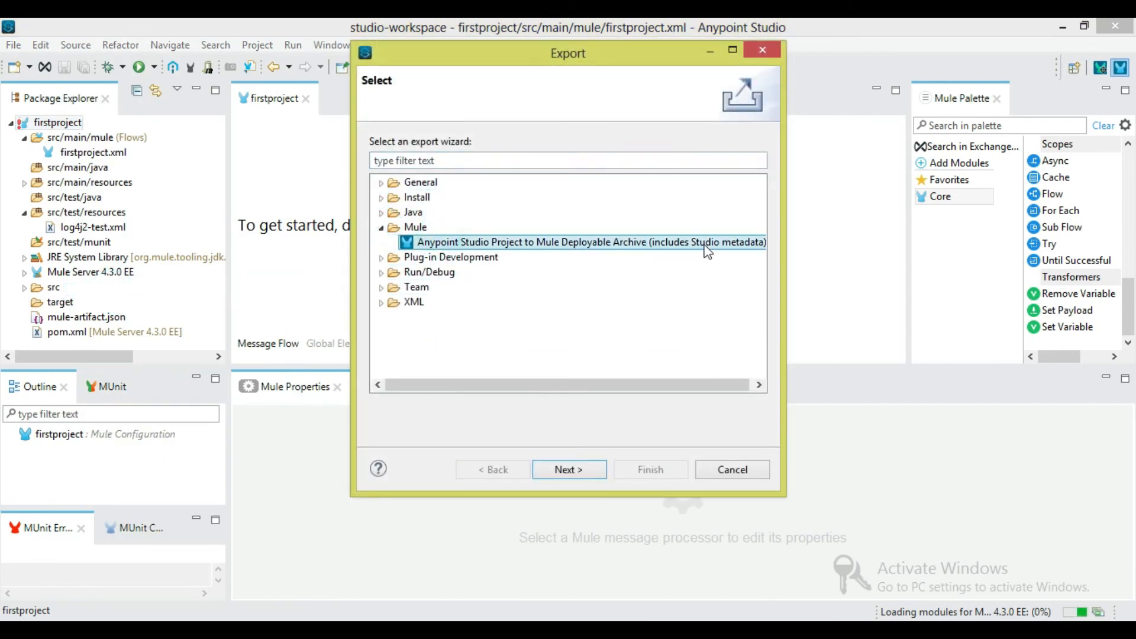
pyautogui.click(586, 469)
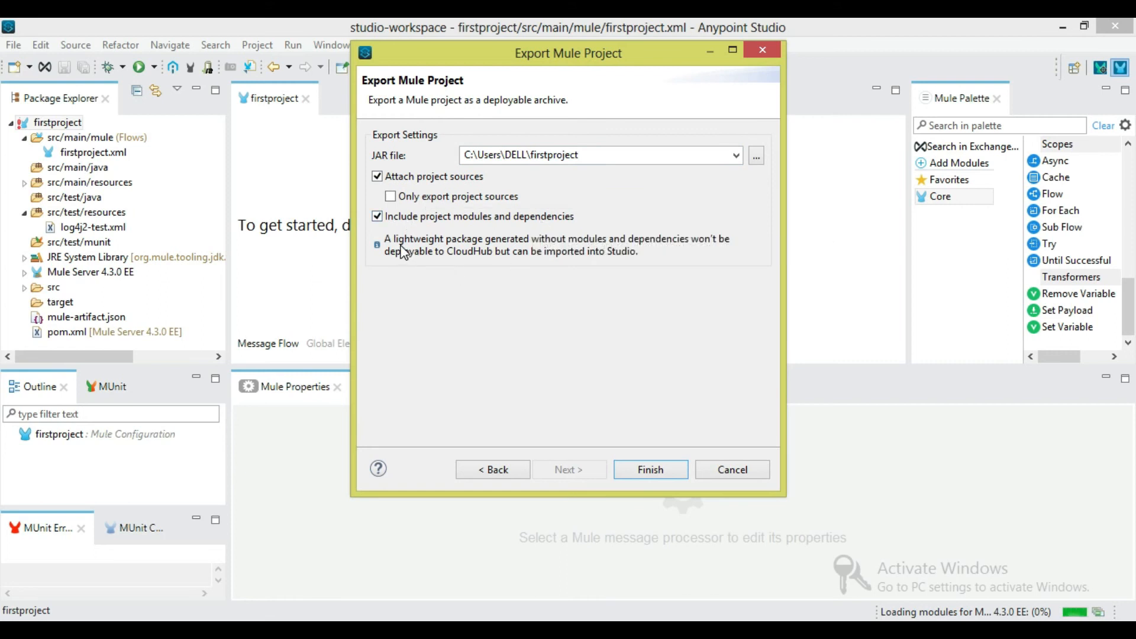
pyautogui.click(542, 219)
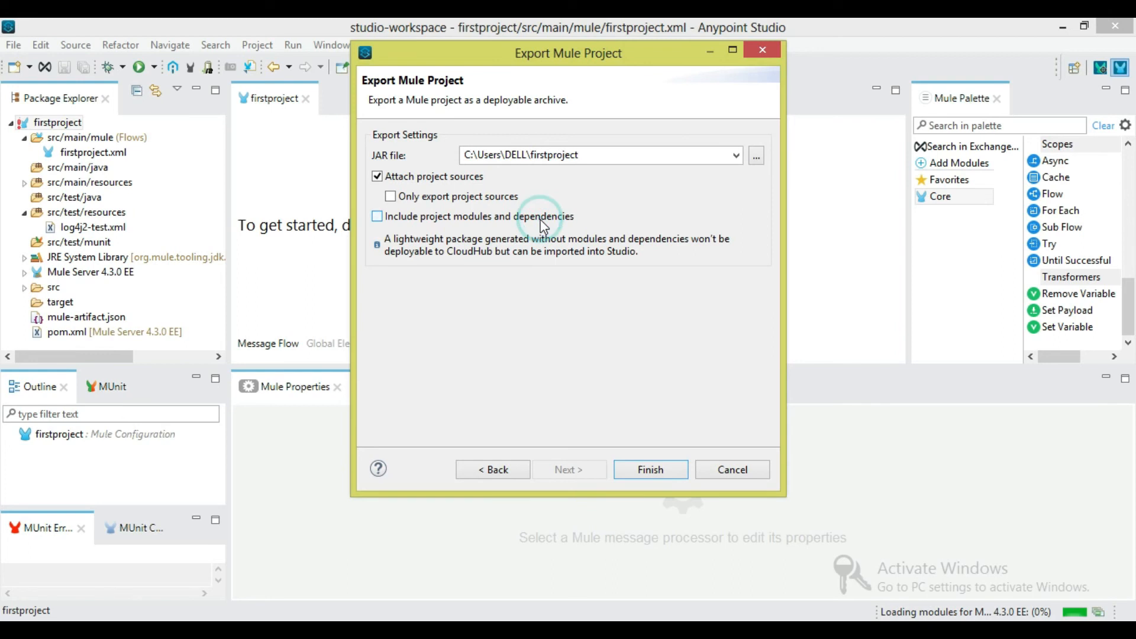
pyautogui.click(663, 471)
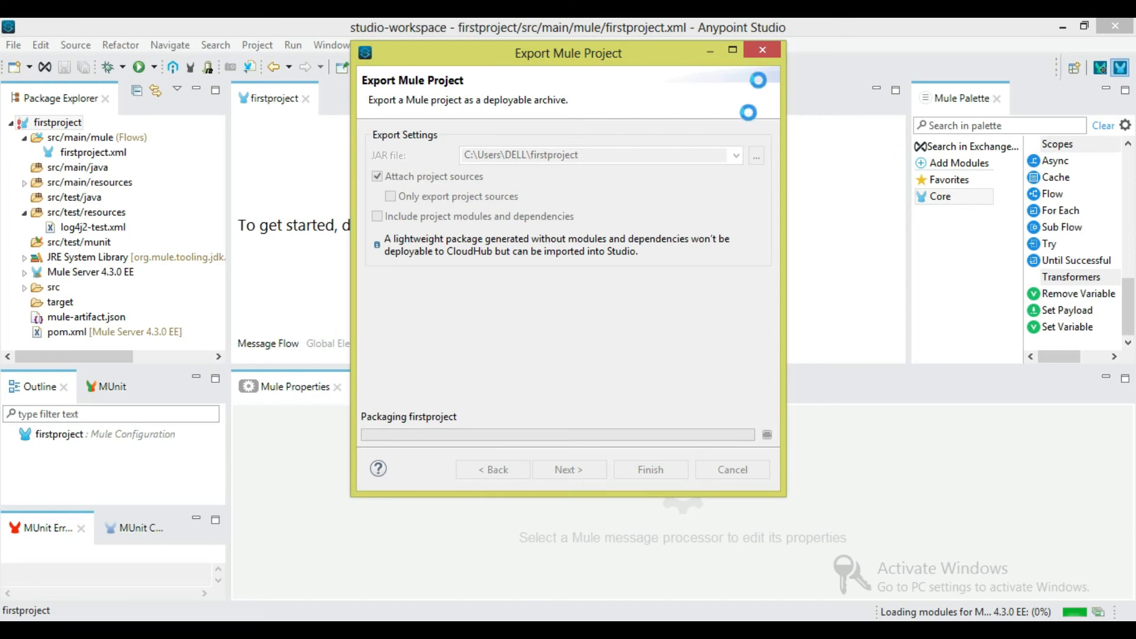
pyautogui.click(762, 51)
# - Finish the project export, look through firstproject in the studio-workspace folder, and locate the exported firstproject.jar in C:\Users\DELL
pyautogui.click(733, 284)
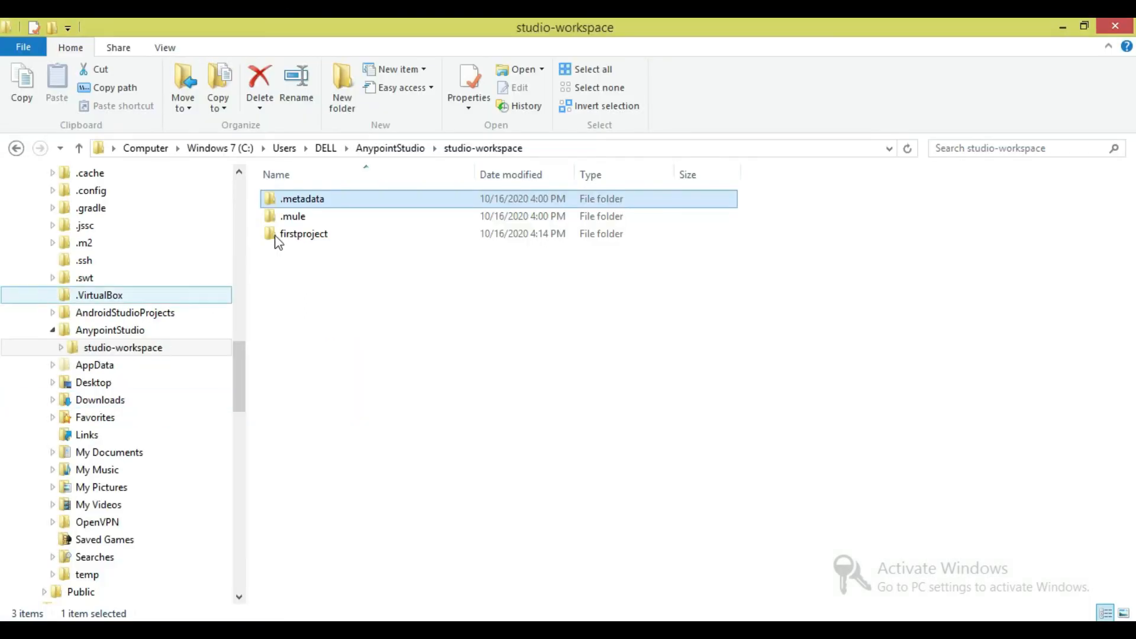
pyautogui.doubleClick(368, 233)
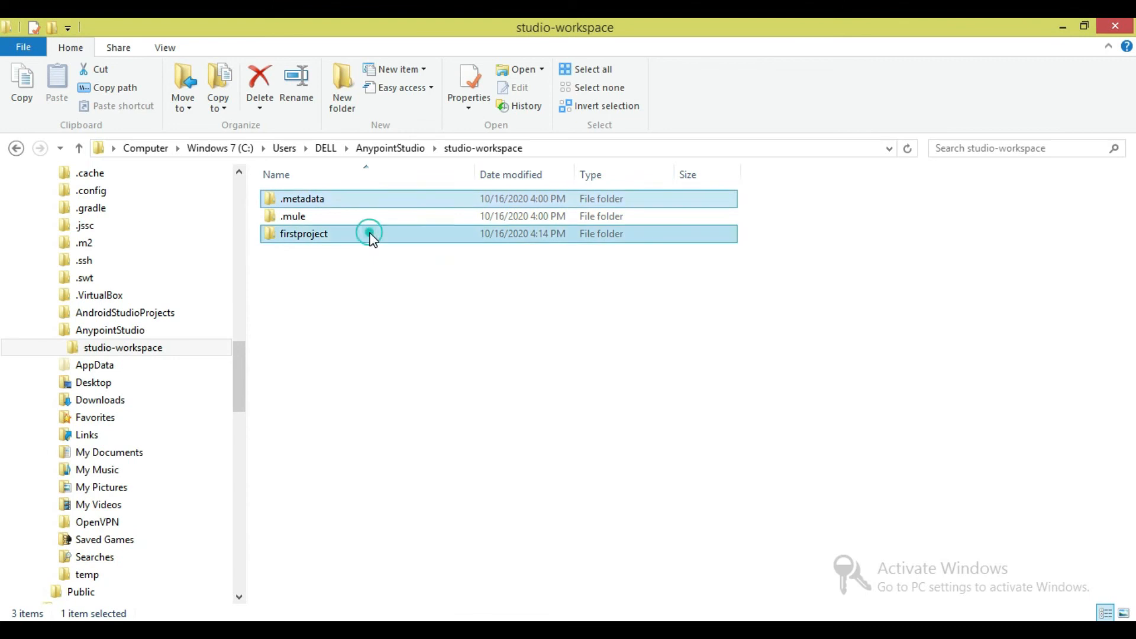
pyautogui.doubleClick(358, 234)
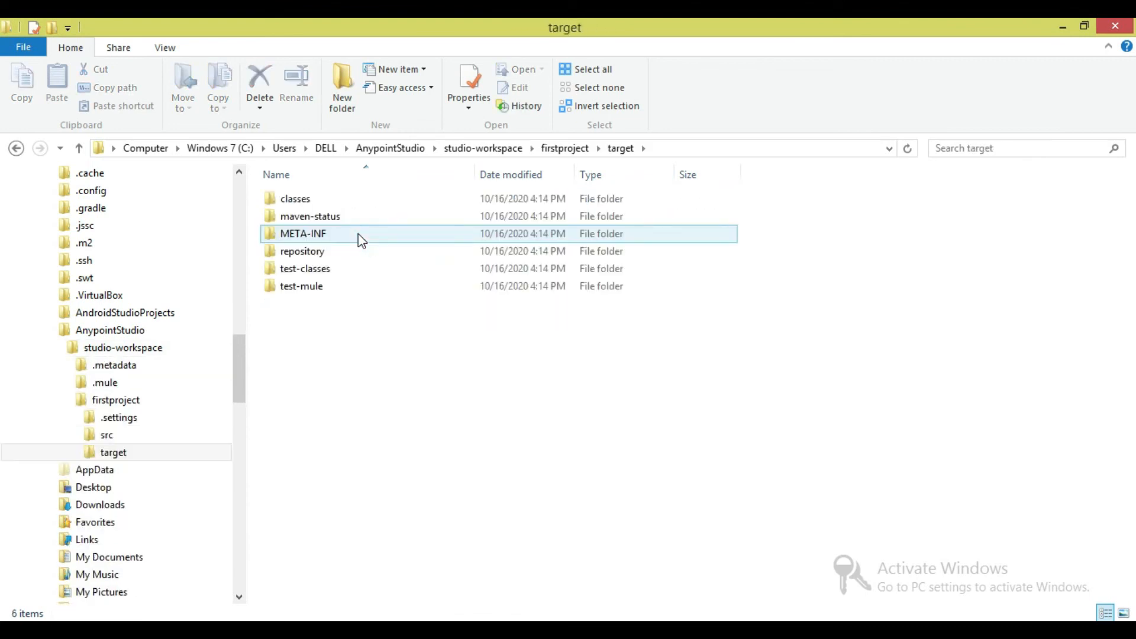
pyautogui.click(565, 147)
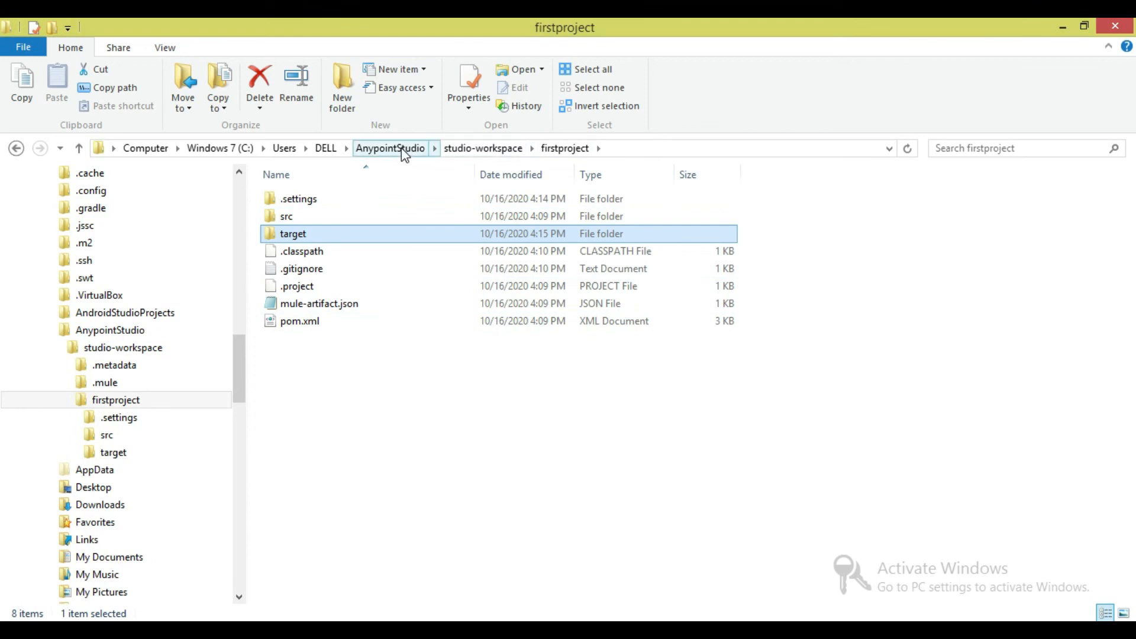
pyautogui.click(326, 149)
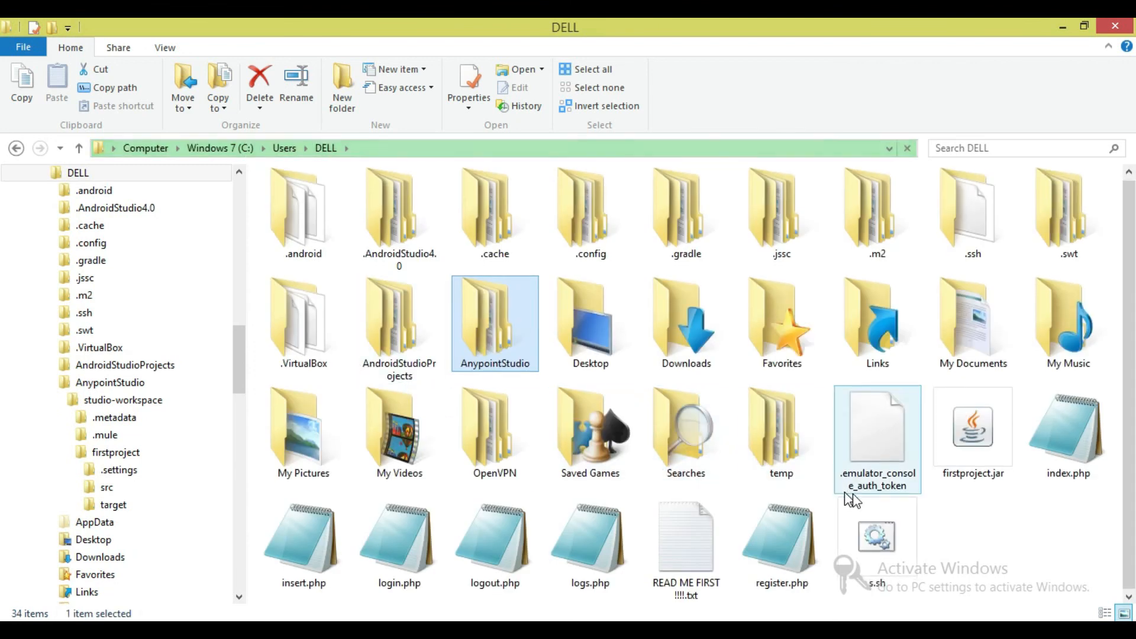
pyautogui.click(1004, 459)
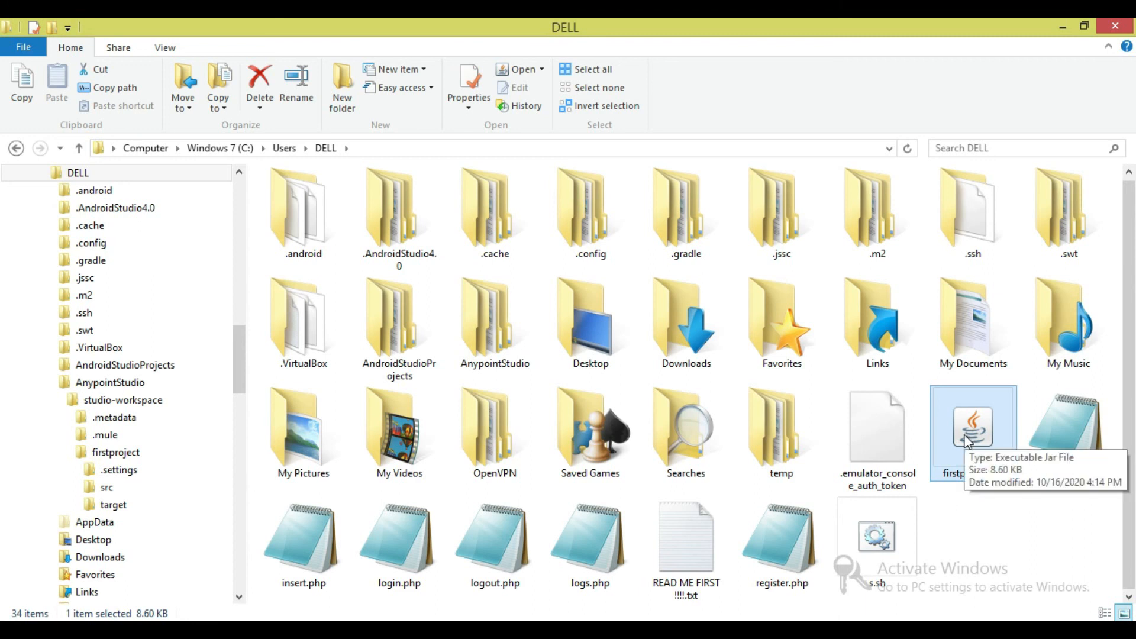
# - In a command prompt at C:\Users\DELL, rename firstproject.jar to firstproject.zip
pyautogui.press('super+r')
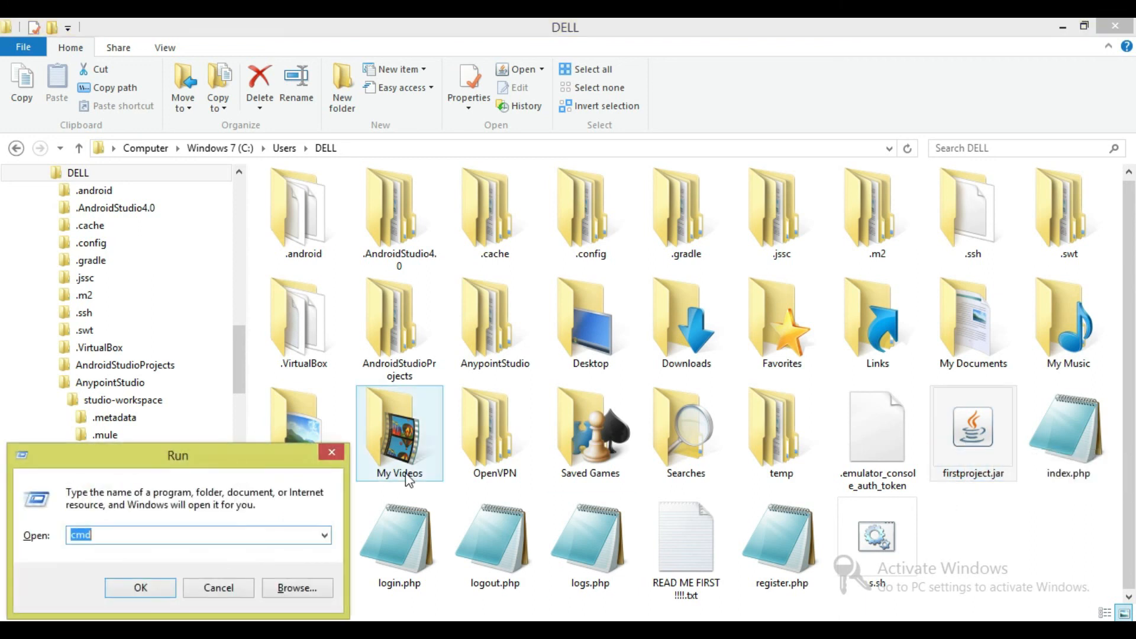
pyautogui.press('Return')
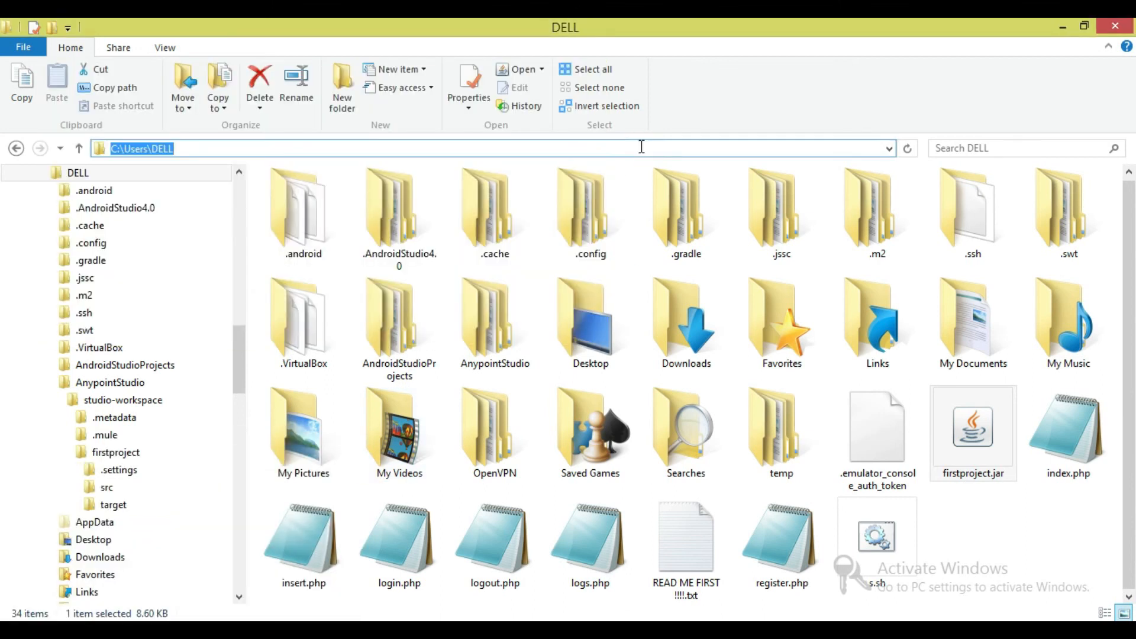
pyautogui.write('cd C:\\Users\\DELL')
pyautogui.press('Return')
pyautogui.write('ren')
pyautogui.press('Return')
pyautogui.write('rename')
pyautogui.press('Return')
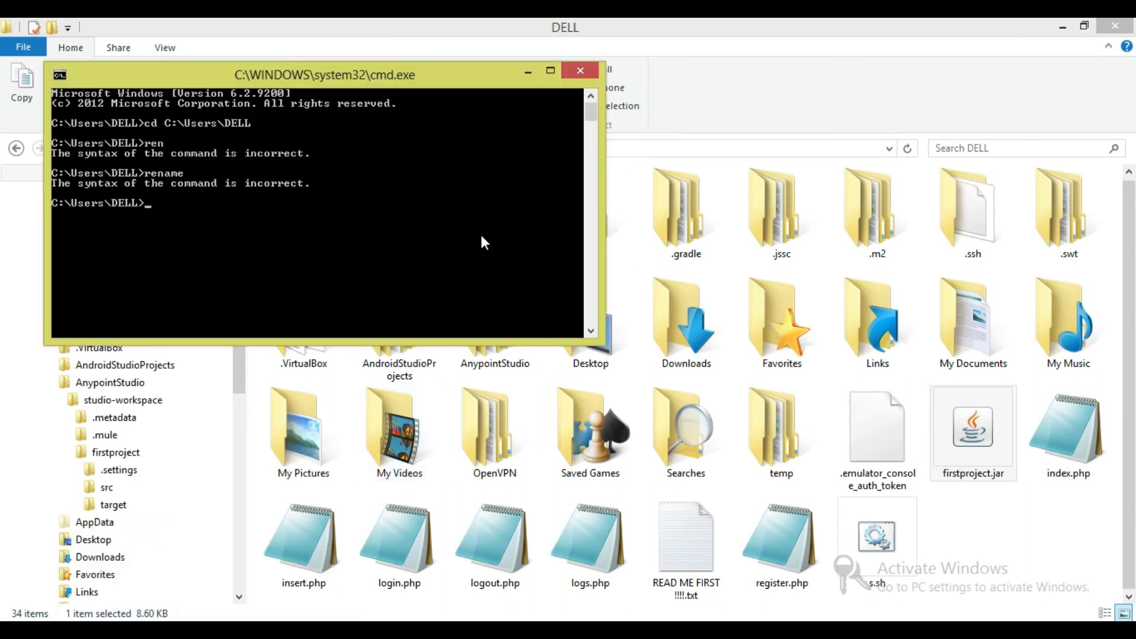
pyautogui.write('rename firstproject.jar firstproject.zip')
pyautogui.press('Return')
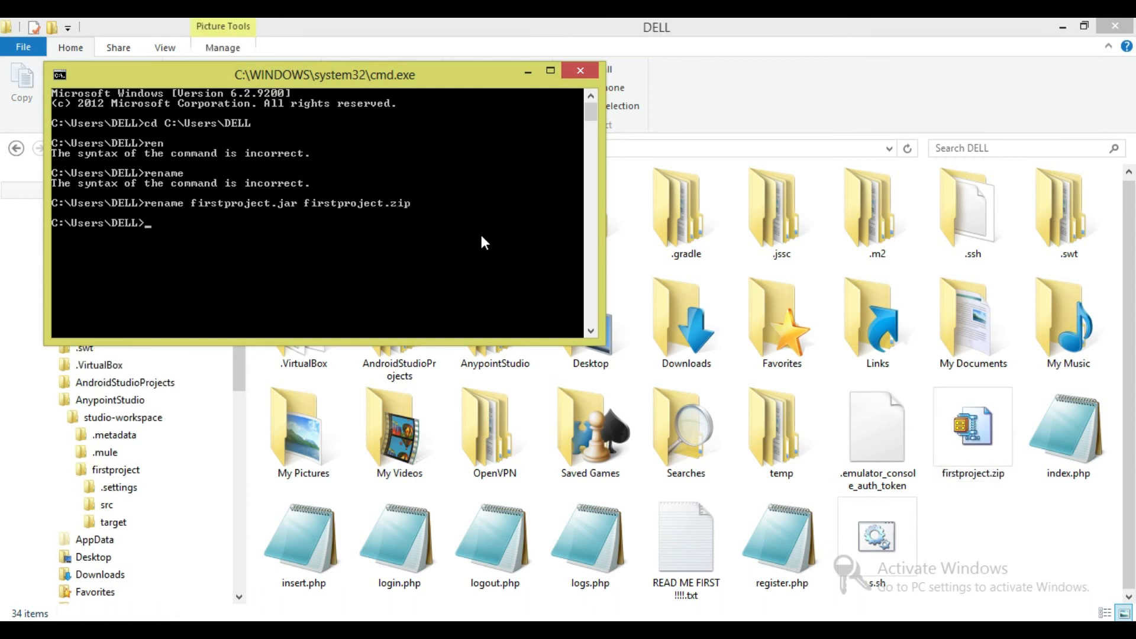
# - Extract firstproject.zip into a firstproject folder in C:\Users\DELL
pyautogui.click(975, 445)
pyautogui.rightClick(975, 445)
pyautogui.click(996, 259)
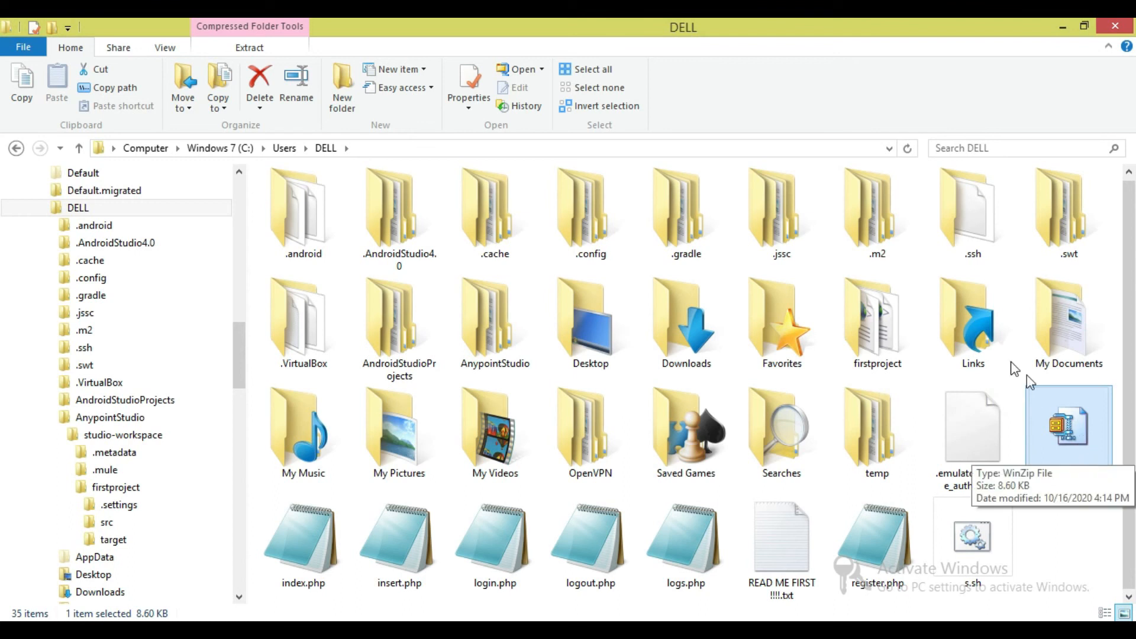
# - Examine the extracted firstproject folder, including META-INF, firstproject.xml and log4j2.xml, and return to the DELL folder
pyautogui.doubleClick(885, 328)
pyautogui.click(316, 235)
pyautogui.click(322, 216)
pyautogui.click(338, 236)
pyautogui.click(338, 216)
pyautogui.click(339, 205)
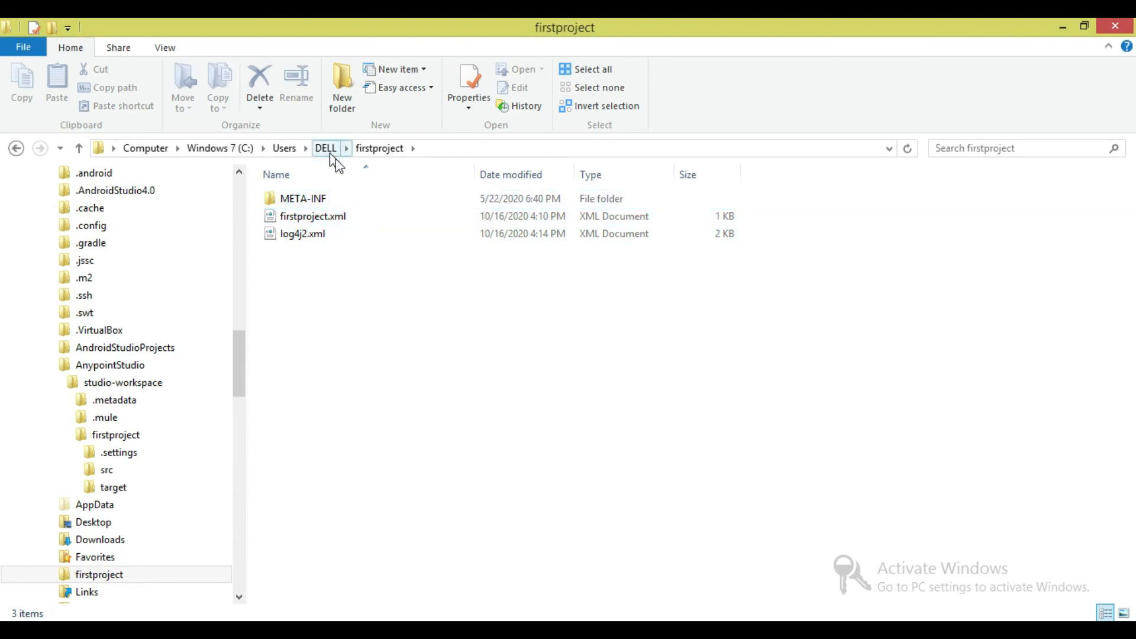
pyautogui.click(333, 234)
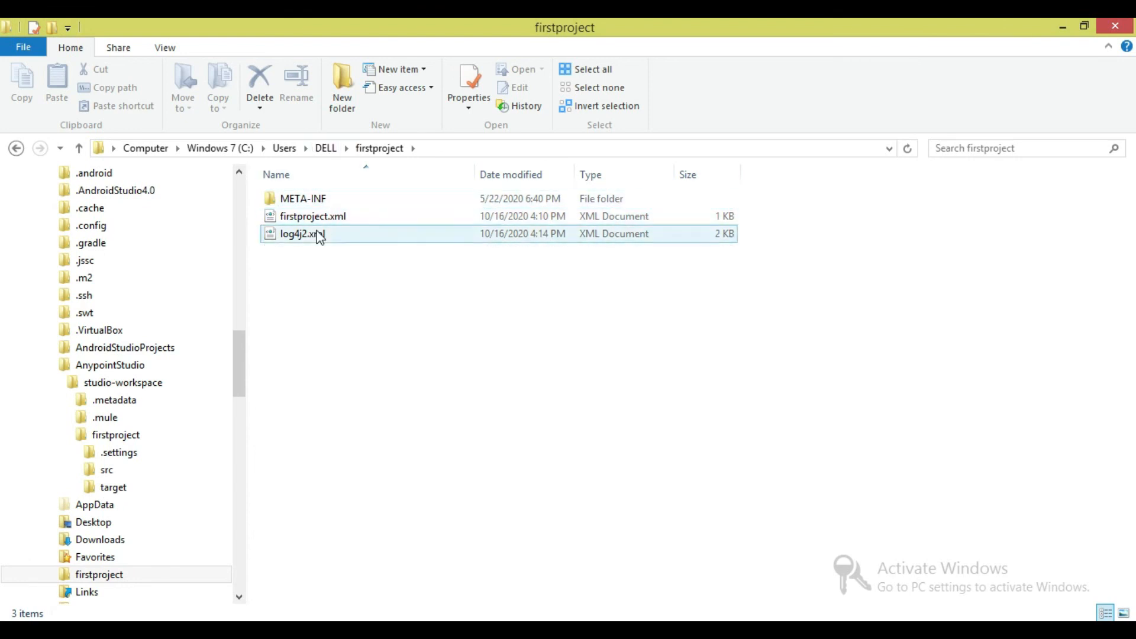
pyautogui.click(322, 149)
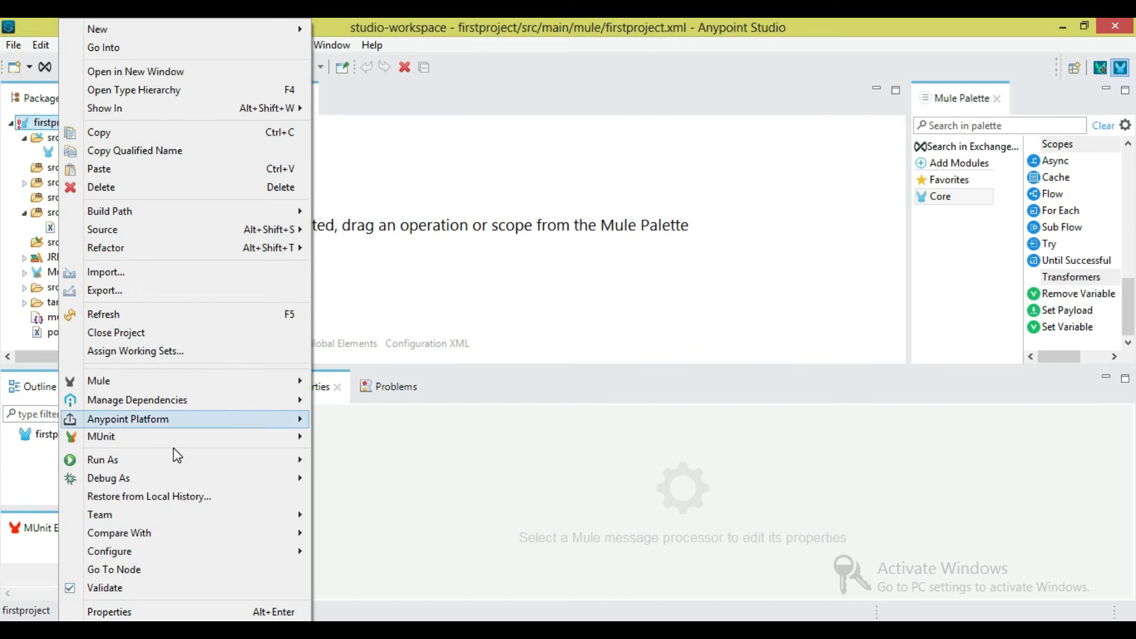
# - In Anypoint Studio, examine the Run As, MUnit, Mule and Manage Dependencies options available for firstproject
pyautogui.moveTo(203, 459)
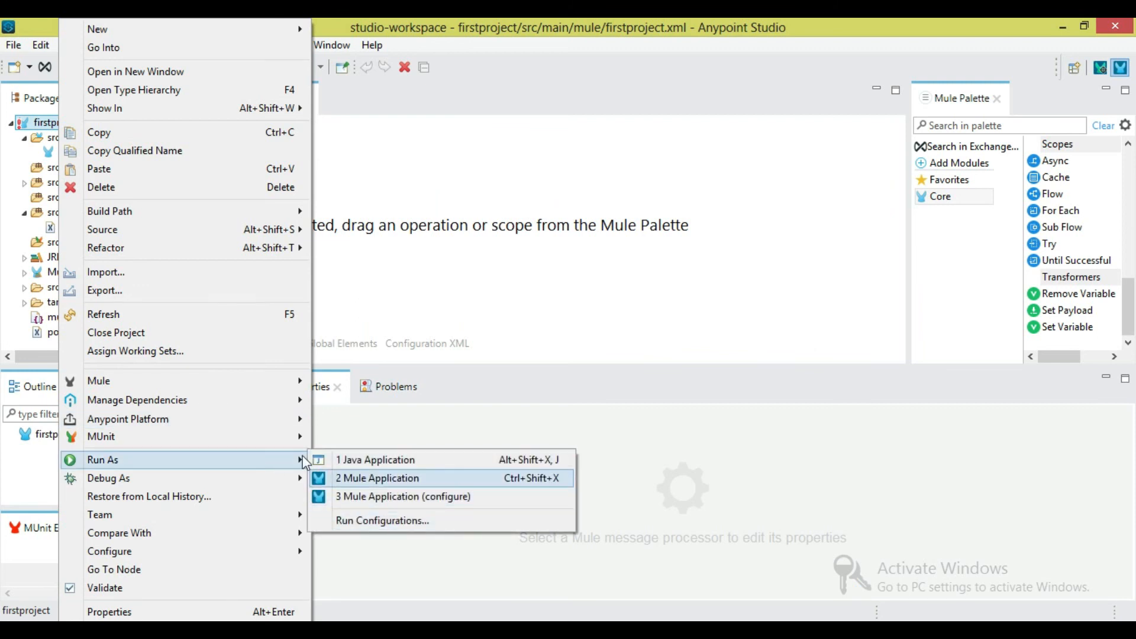
pyautogui.moveTo(293, 437)
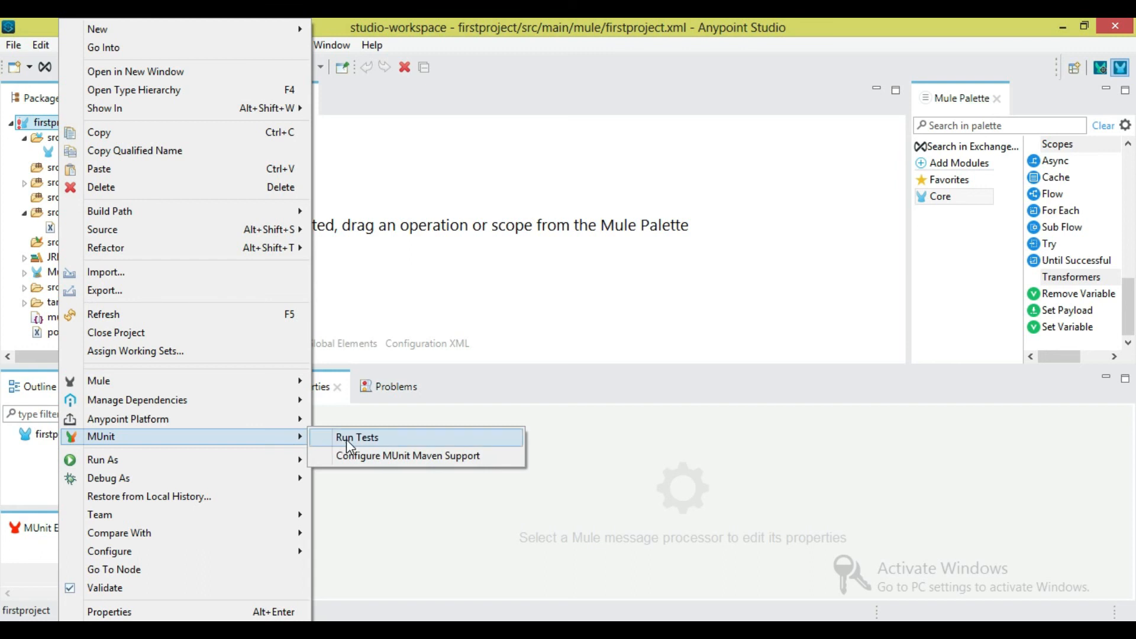
pyautogui.moveTo(275, 380)
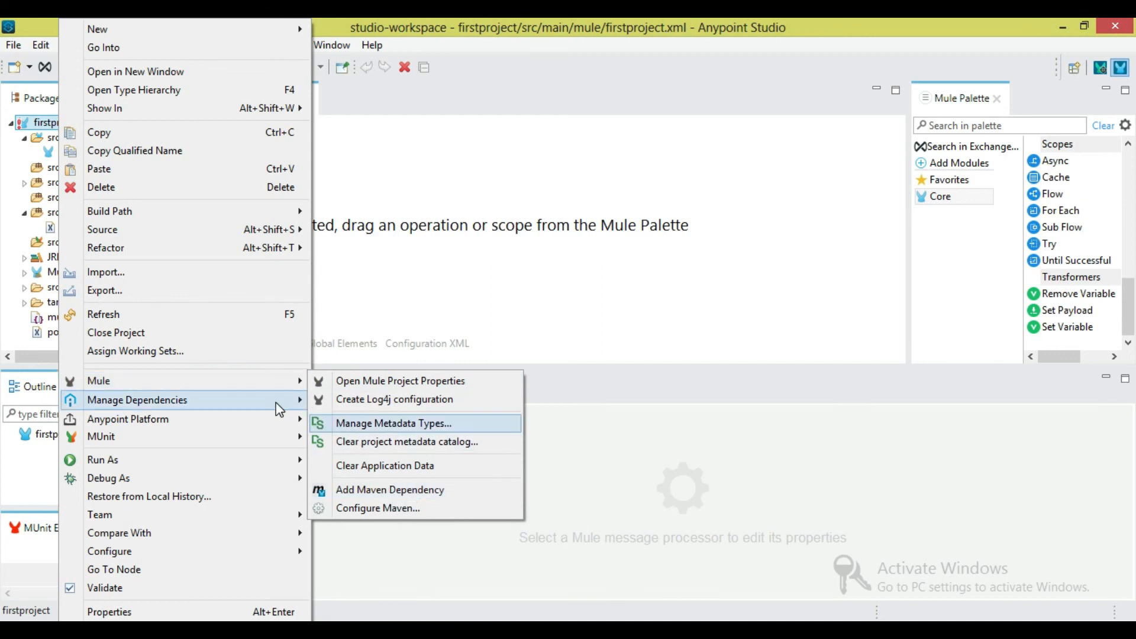
pyautogui.moveTo(278, 408)
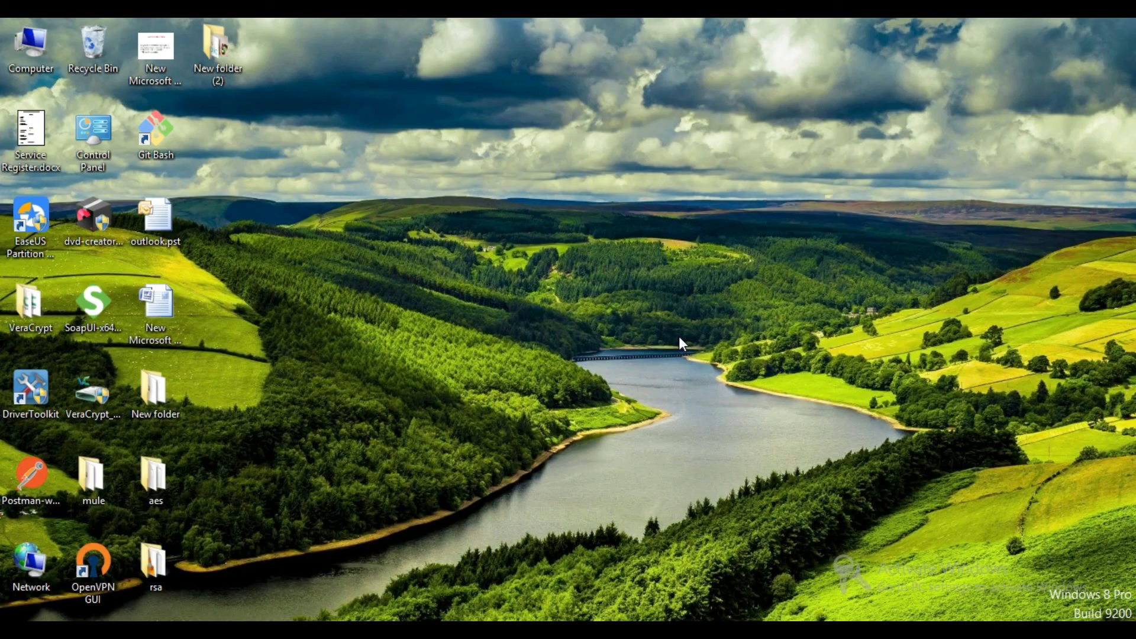
# - In a cleared command prompt, append the Maven directory to the user path by running setx PATH "%PATH%;%MavenDirec%;"
pyautogui.press('super+r')
pyautogui.press('Return')
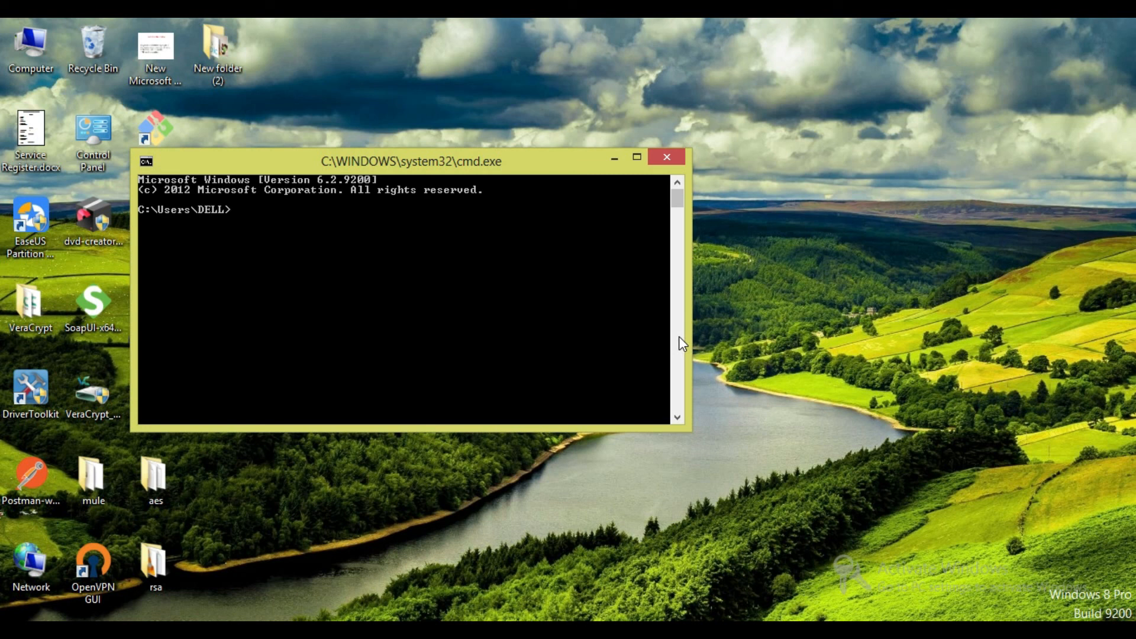
pyautogui.write('cls')
pyautogui.press('Return')
pyautogui.write('setx PATH')
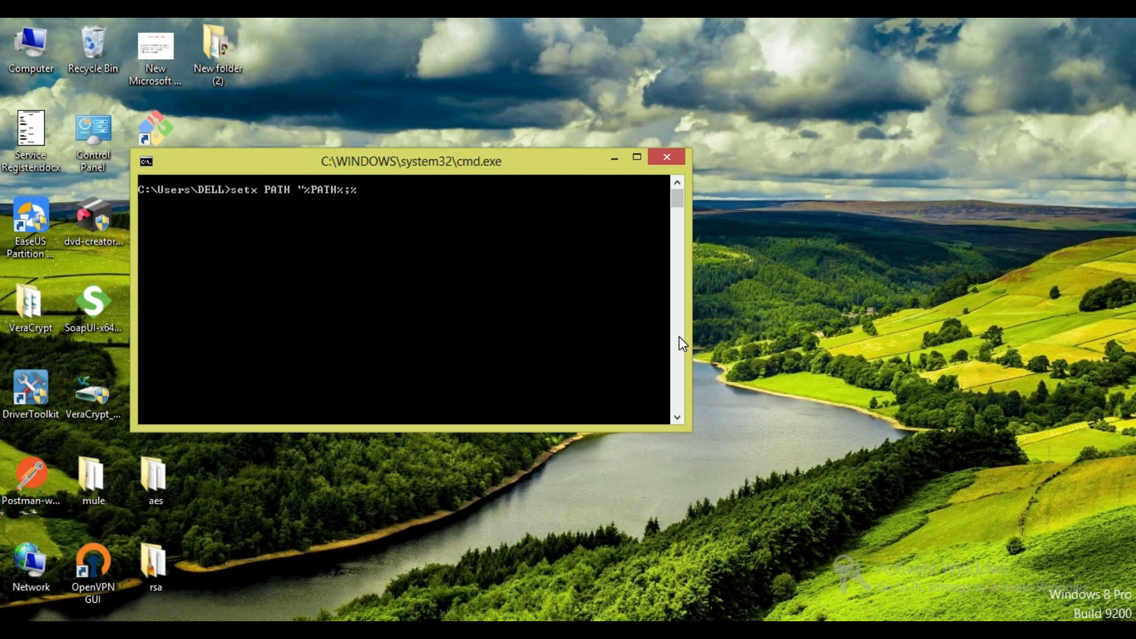
pyautogui.write('"%PATH%;%MavenDire')
pyautogui.press('Return')
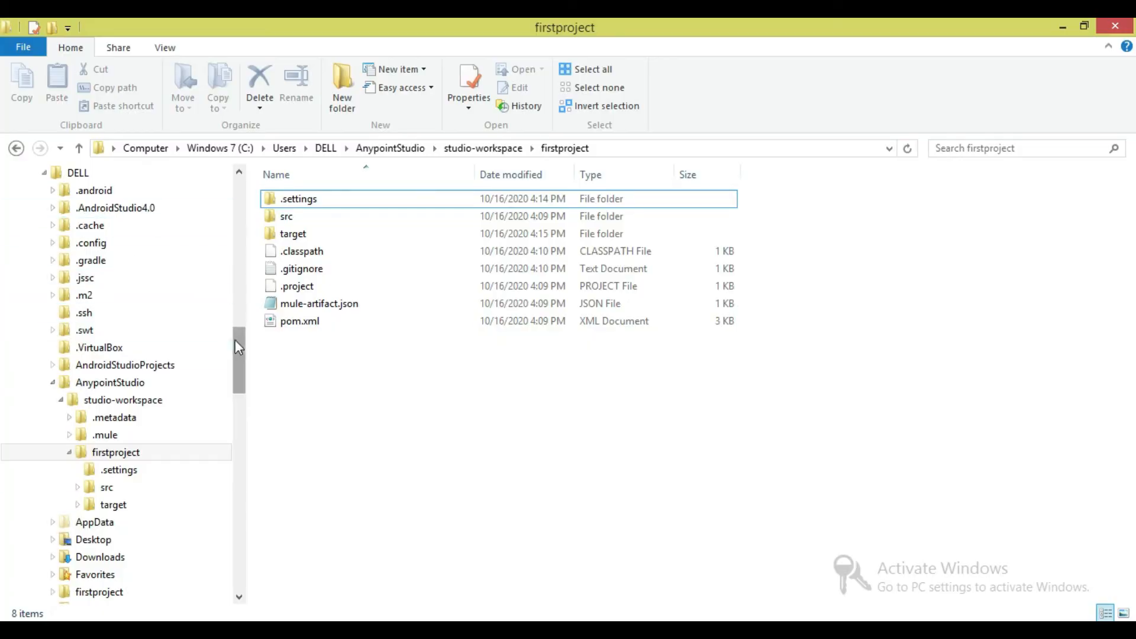
# - Open the Windows environment variables from the computer's advanced system settings
pyautogui.scroll(-10, 152, 315)
pyautogui.rightClick(152, 315)
pyautogui.click(260, 509)
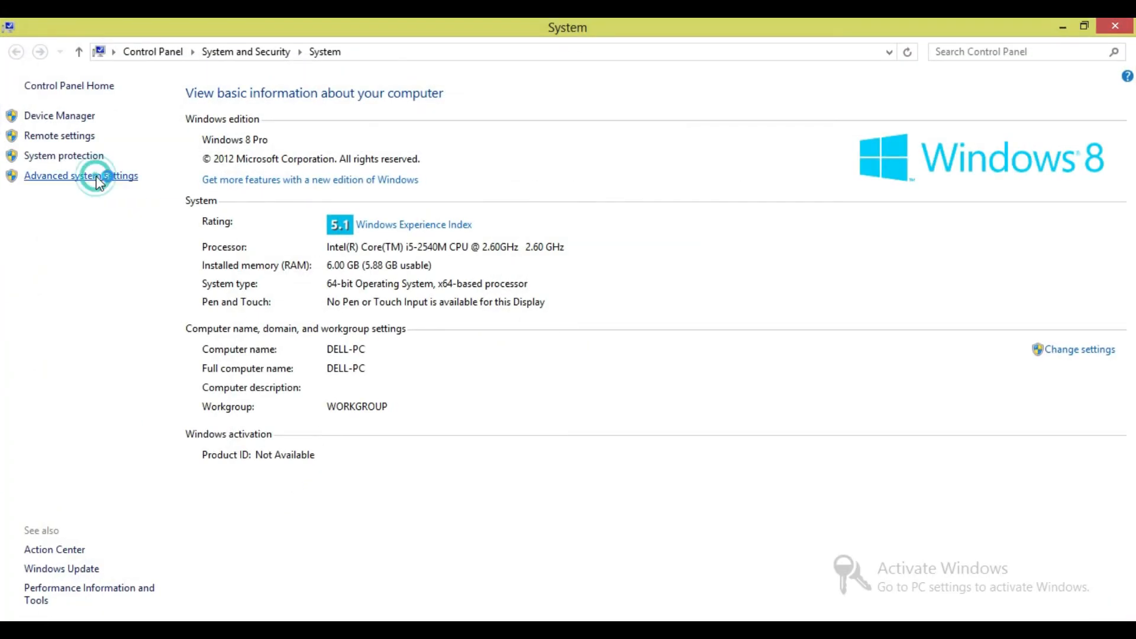
pyautogui.click(97, 178)
pyautogui.click(266, 371)
# - Delete the surplus text from the user Path variable so its value ends with apache-maven-3.6.3\bin;, then save and close the system settings
pyautogui.click(177, 208)
pyautogui.click(265, 247)
pyautogui.moveTo(261, 213); pyautogui.dragTo(352, 218)
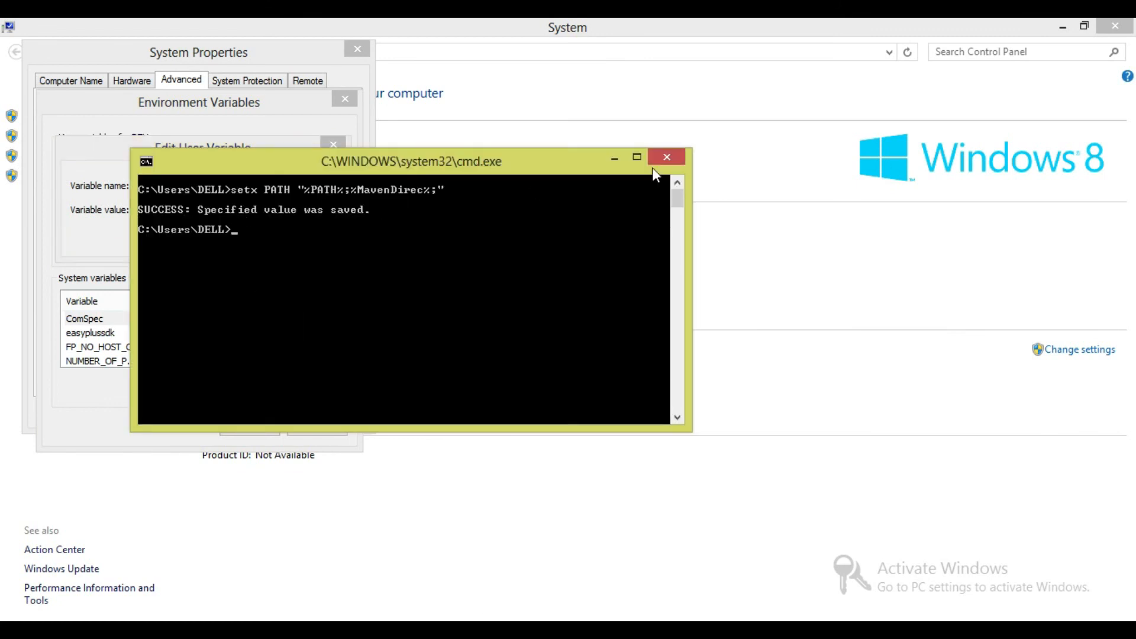
pyautogui.click(653, 164)
pyautogui.moveTo(264, 212); pyautogui.dragTo(336, 213)
pyautogui.press('BackSpace')
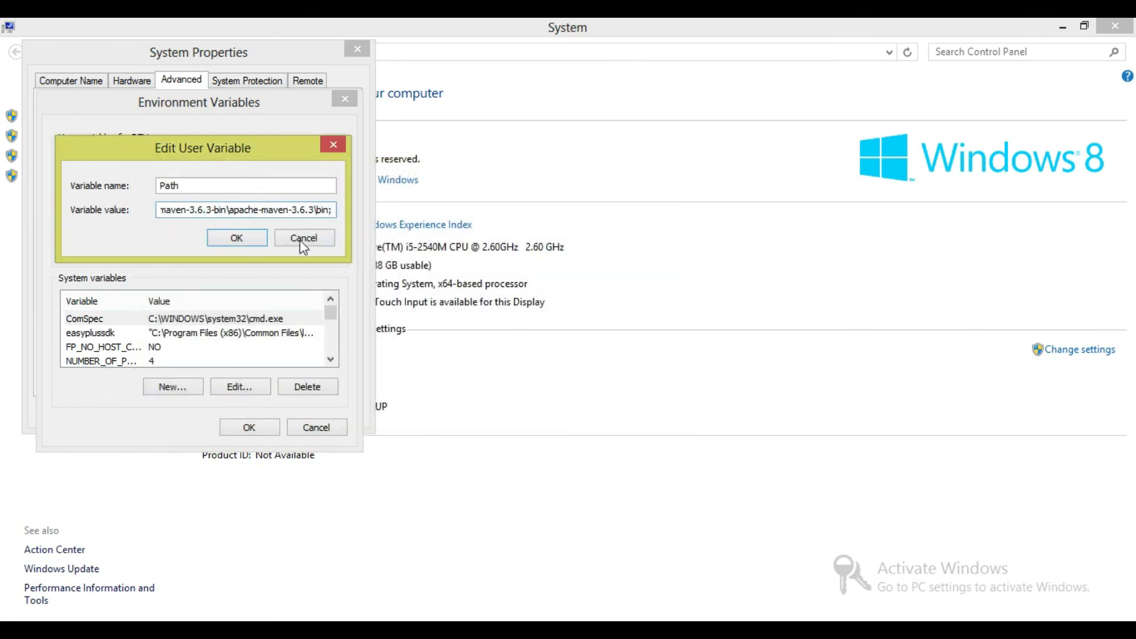
pyautogui.click(248, 239)
pyautogui.click(241, 425)
pyautogui.click(237, 415)
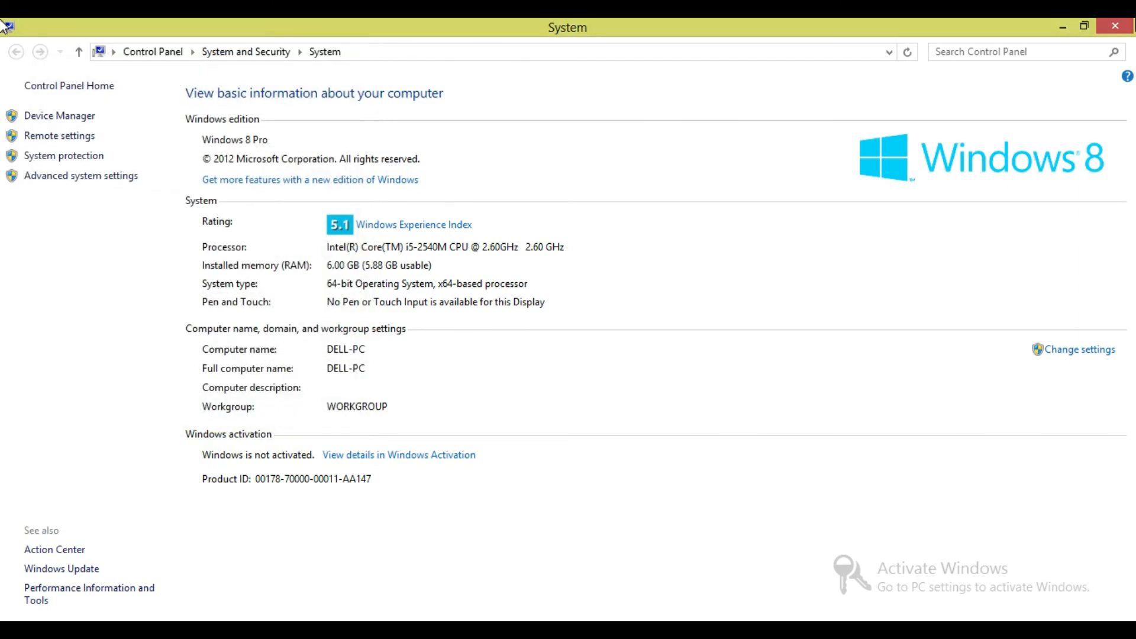
pyautogui.click(1115, 26)
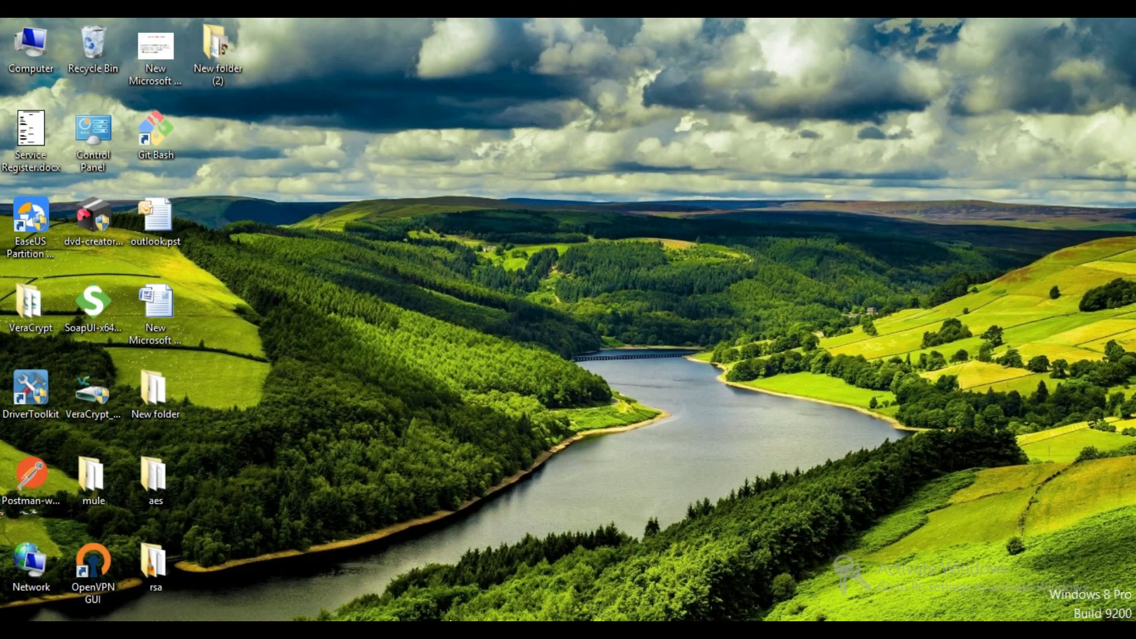